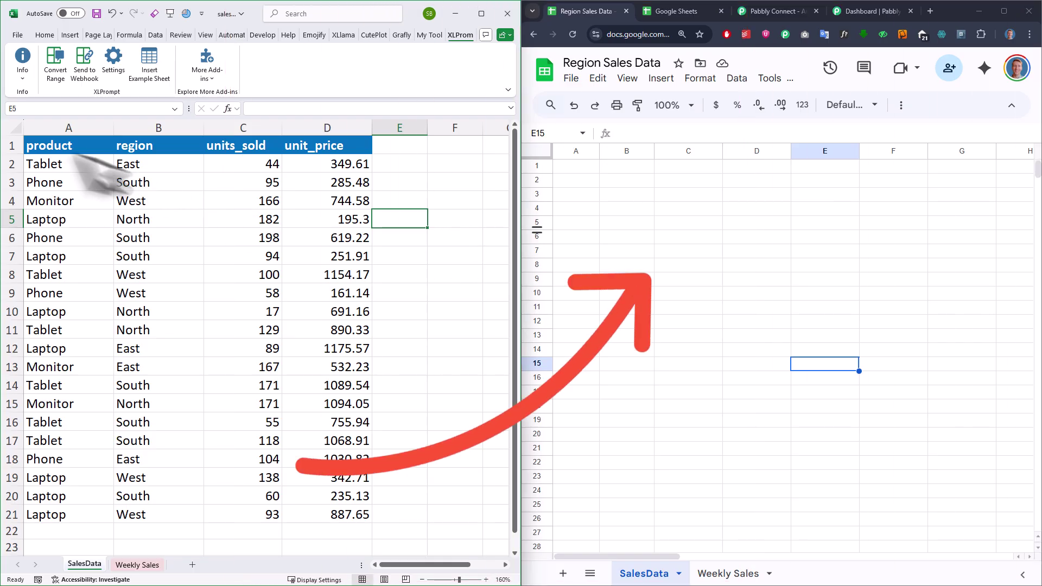
- Send Excel's product sales range A1:D21 to the webhook with XLPrompt and confirm success
mouse_move(76, 146)
left_mouse_down()
mouse_move(81, 174)
mouse_move(347, 510)
left_mouse_up()
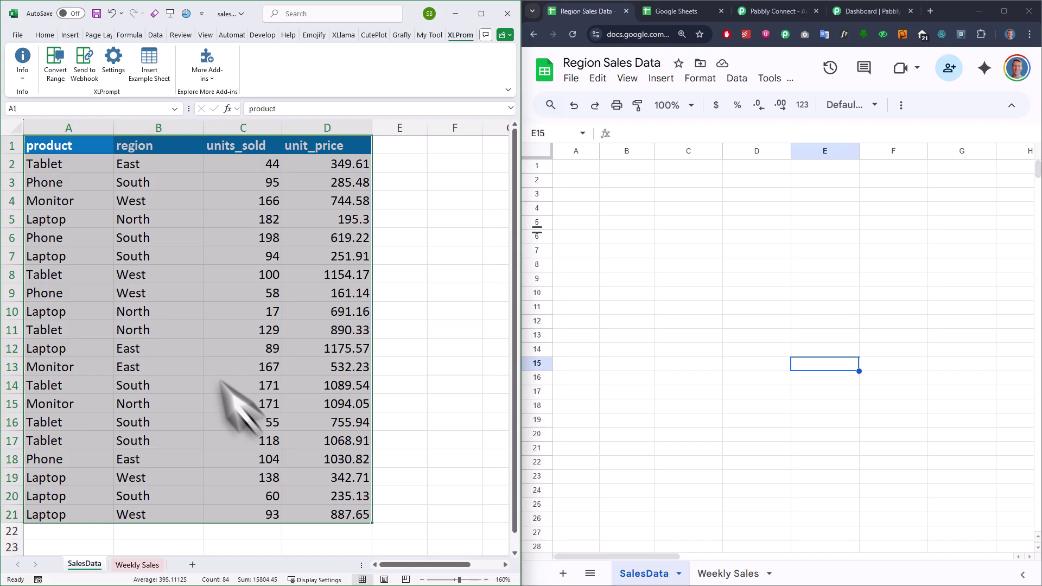
left_click(76, 58)
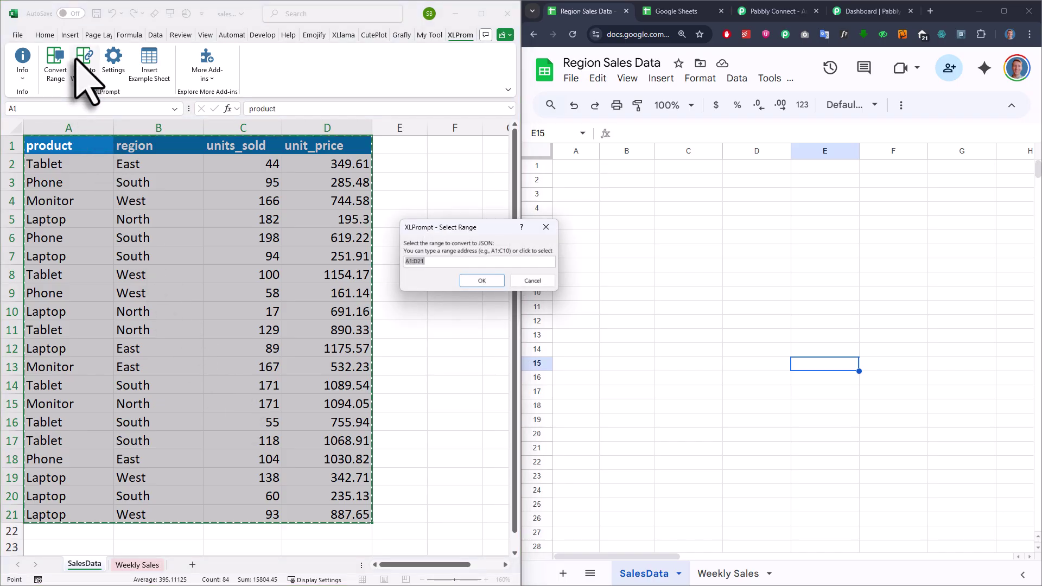
left_click(478, 280)
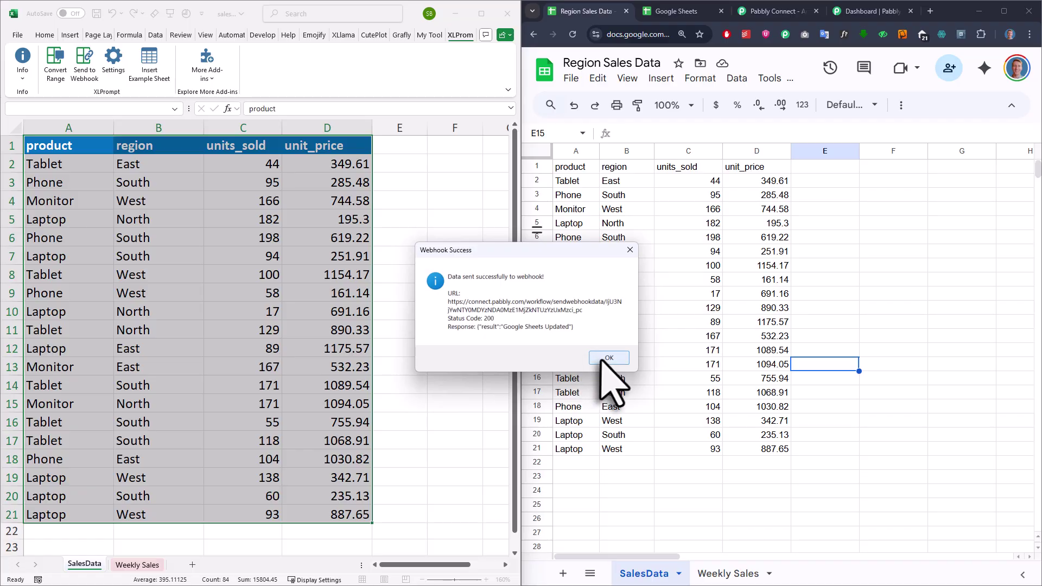
left_click(605, 359)
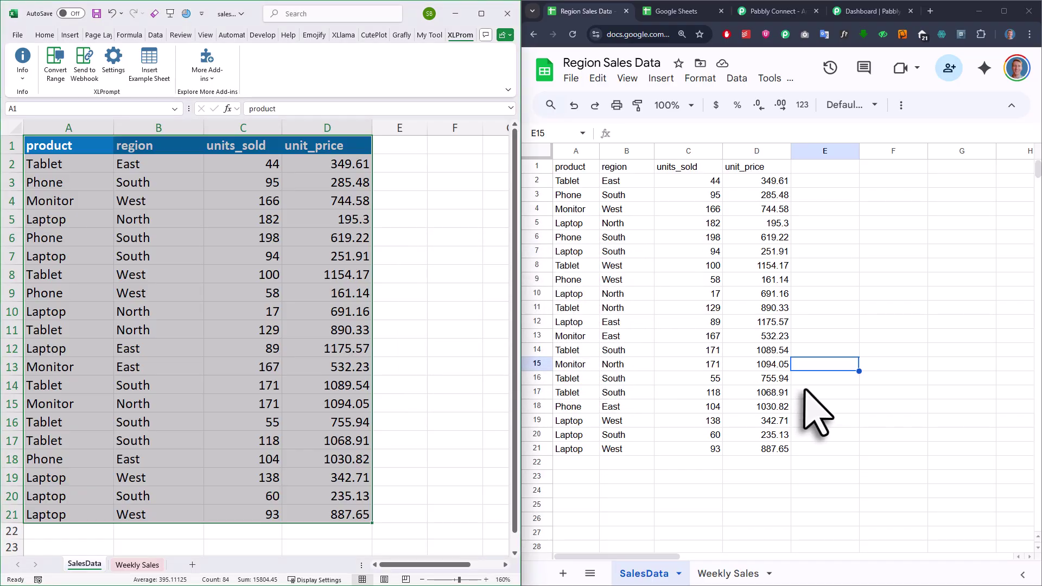
left_click(456, 275)
- Change units_sold in C8 to 1000
left_click(255, 275)
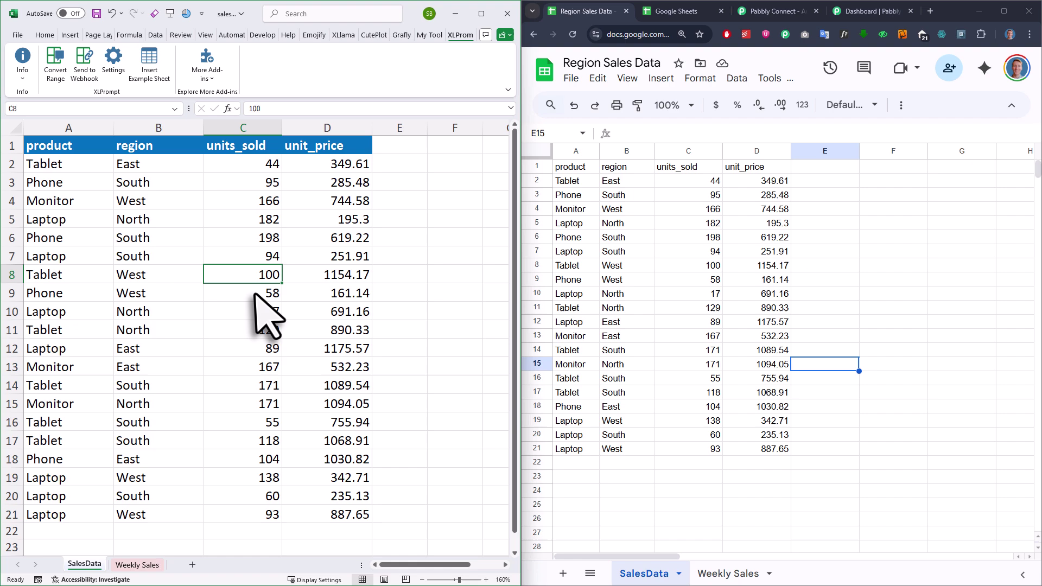
type("1000")
key("Return")
- Add a total_revenue column in E with the formula =C2*D2 filled down
left_click(399, 147)
type("total_revenue")
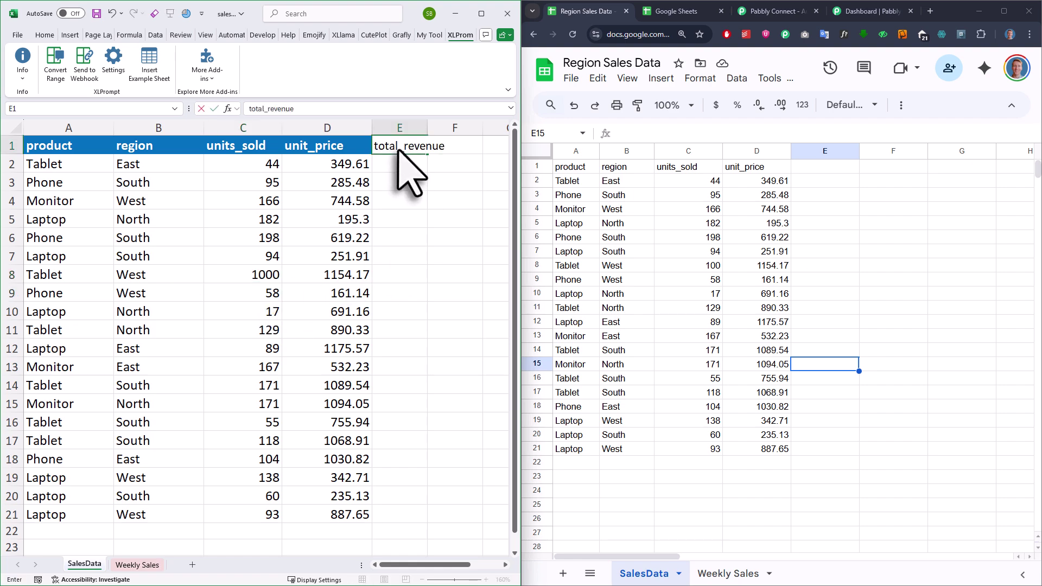
key("Return")
type("=C2*D2")
key("ctrl+Return")
double_click(461, 172)
left_click(485, 258)
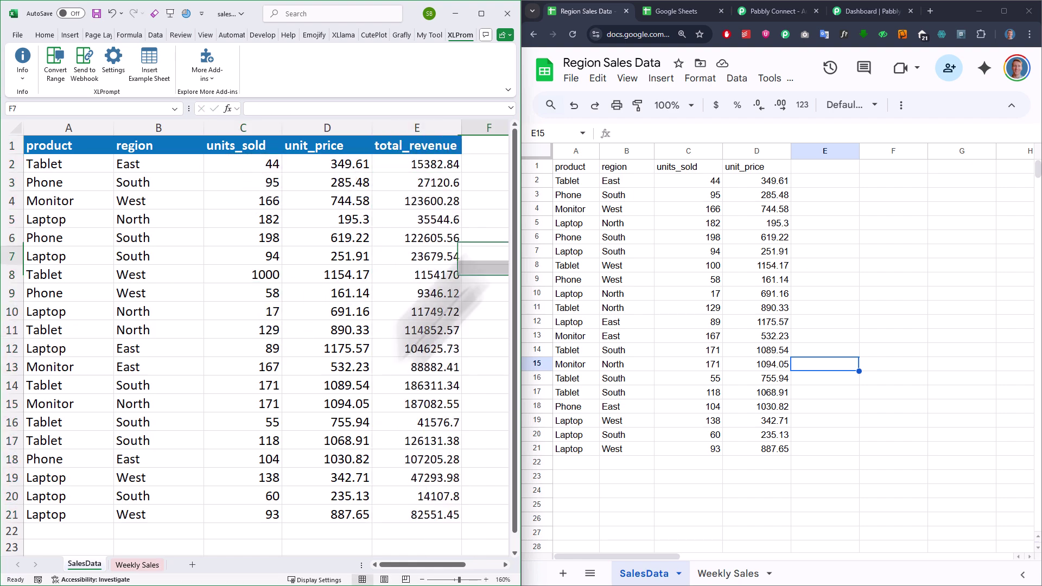
- Copy the Laptop West row into row 22 and set its units_sold to 200
left_click_drag(435, 514, 94, 537)
key("ctrl+c")
left_click(49, 533)
key("ctrl+v")
left_click(268, 533)
type("200")
key("Return")
left_click(463, 295)
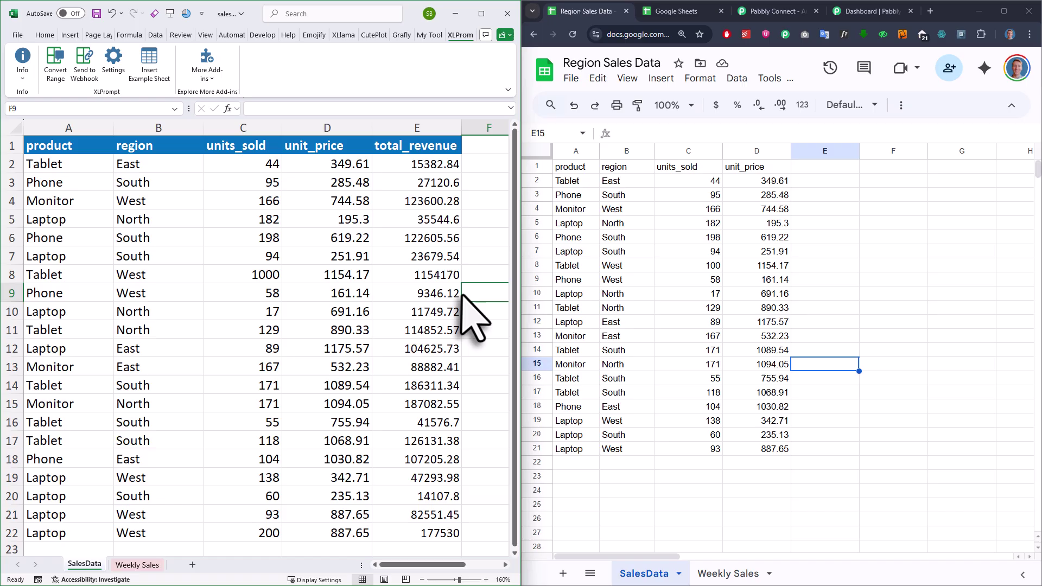
- Resend the updated table A1:E22 to the webhook and dismiss the success message
left_click(60, 147)
key("ctrl+a")
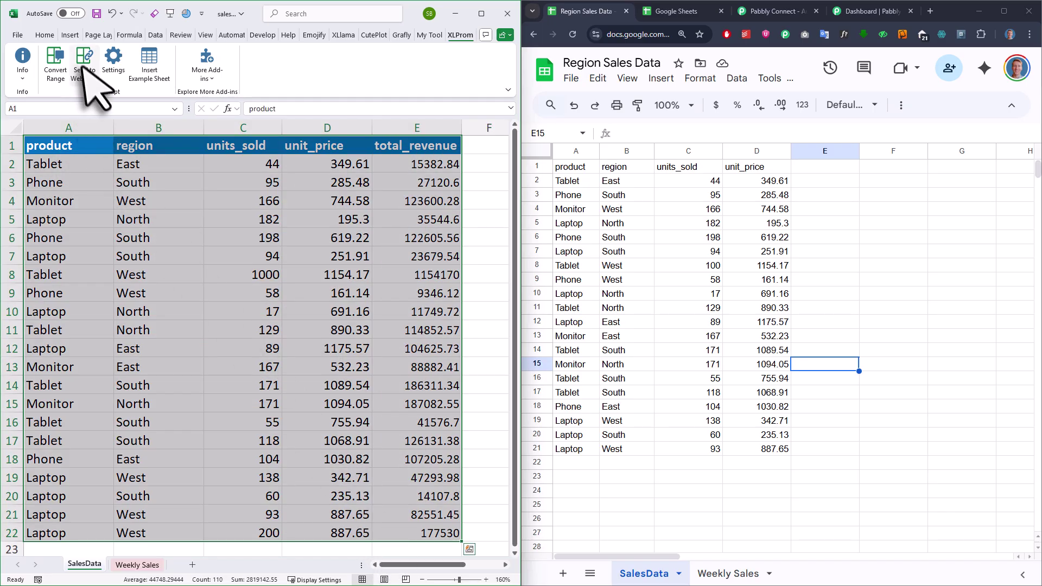
left_click(85, 64)
left_click(492, 276)
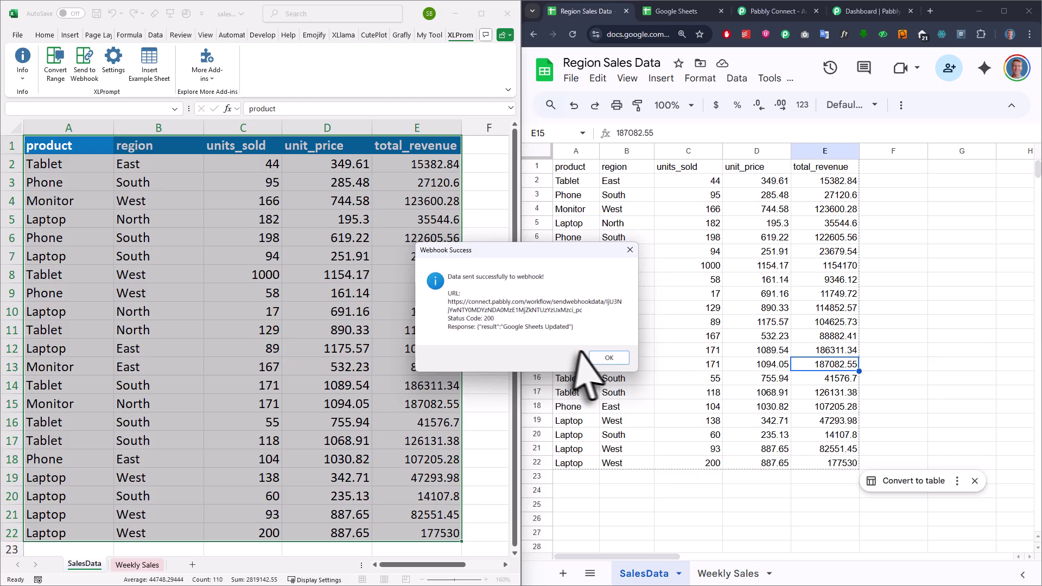
left_click(609, 358)
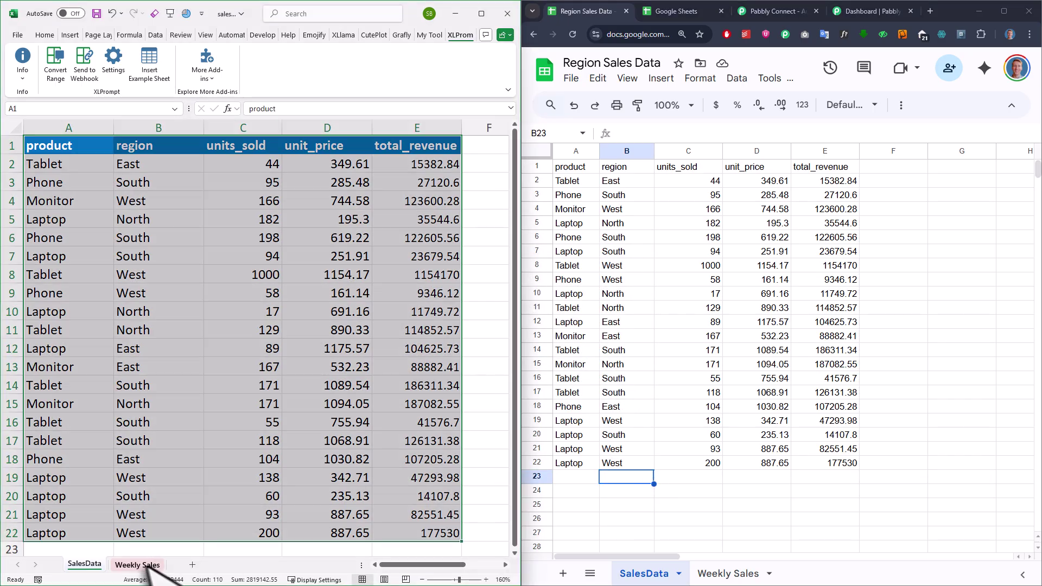
- Switch both Excel and Google Sheets to Weekly Sales, then send Excel's A1:N19 report to the webhook
left_click(138, 565)
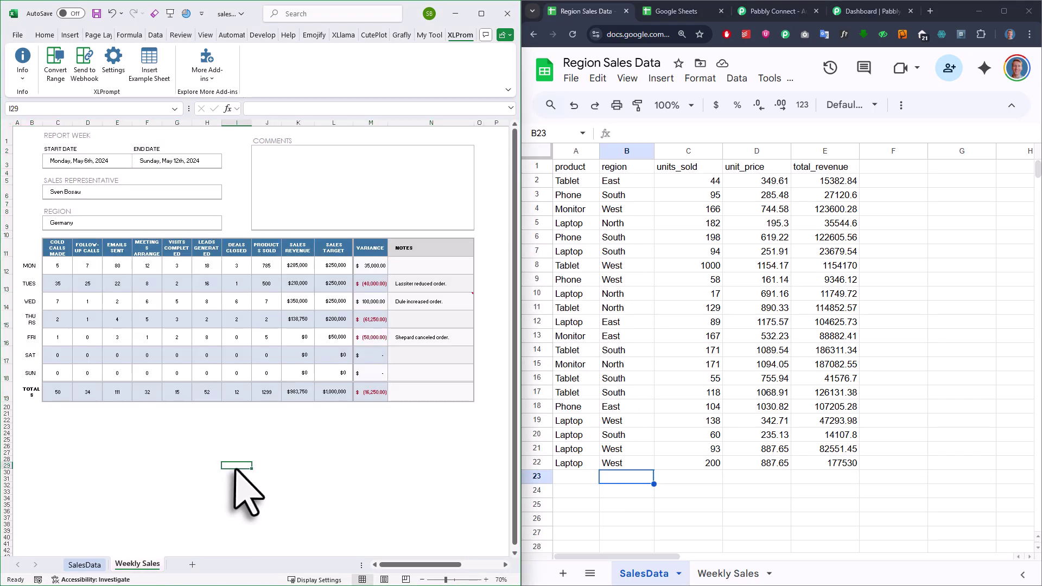
left_click(728, 574)
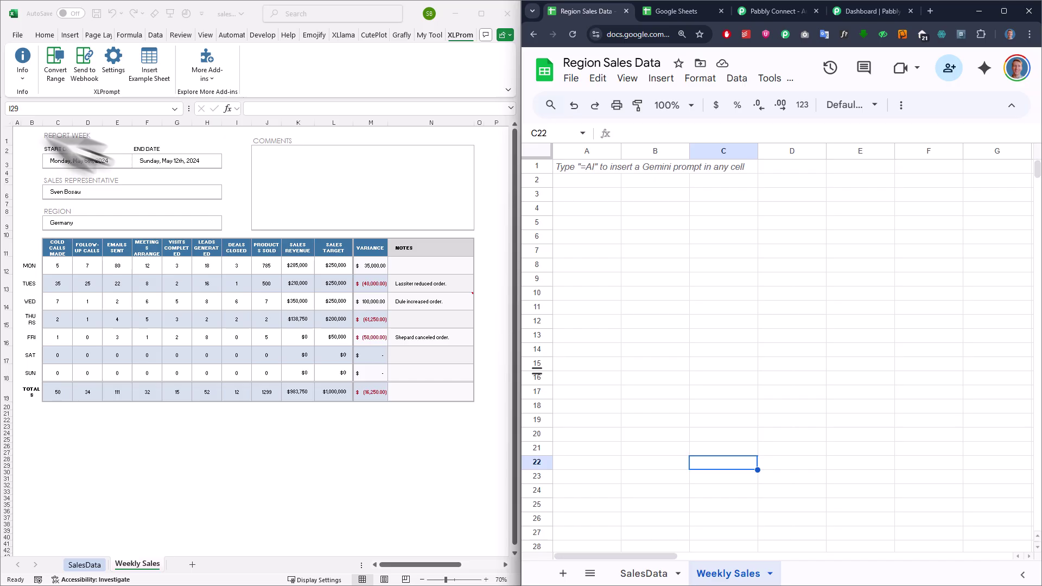
left_click(22, 135)
left_click_drag(18, 134, 431, 392)
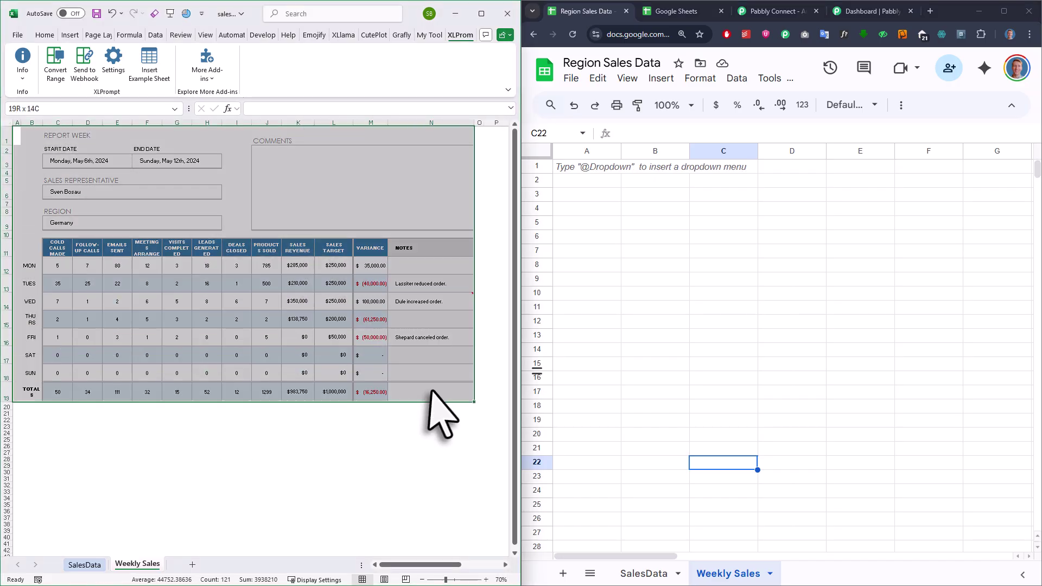
left_click(85, 68)
left_click(477, 279)
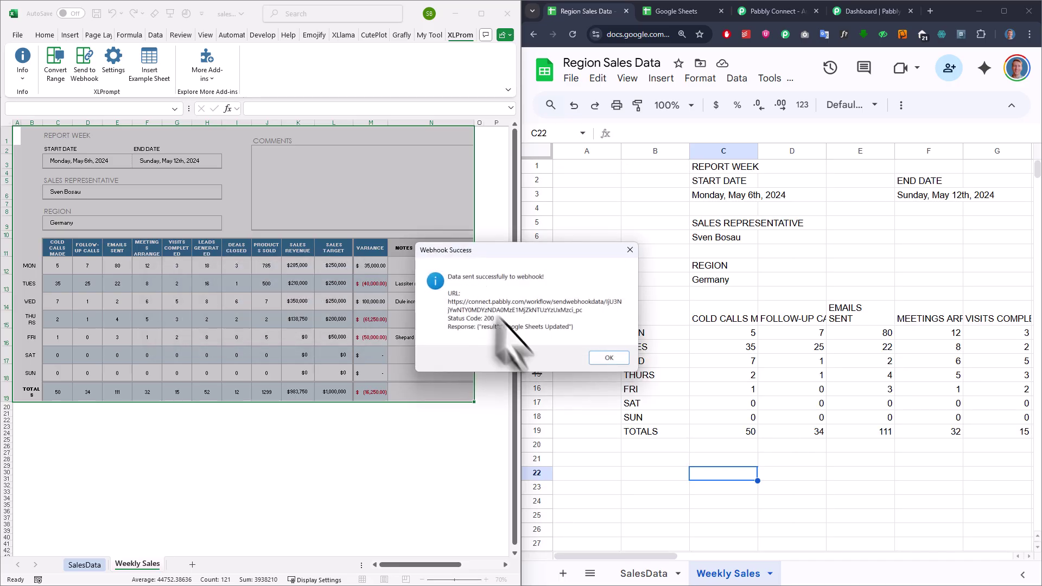
left_click(607, 358)
left_click(839, 459)
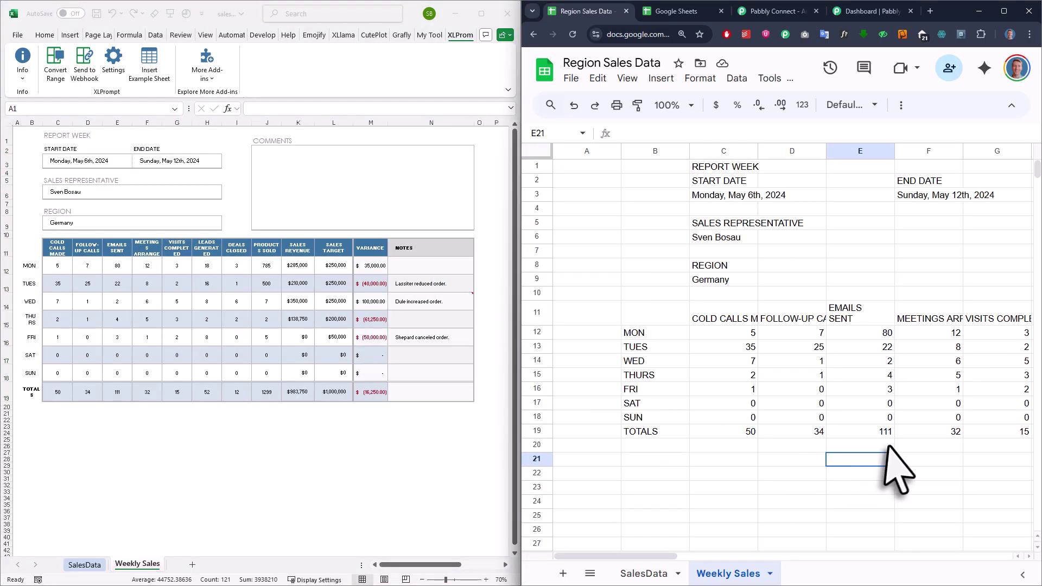
- Zoom out and narrow columns A and B of the Weekly Sales tab
key("ctrl+minus")
scroll(898, 466, "down", 5)
scroll(901, 469, "up", 5)
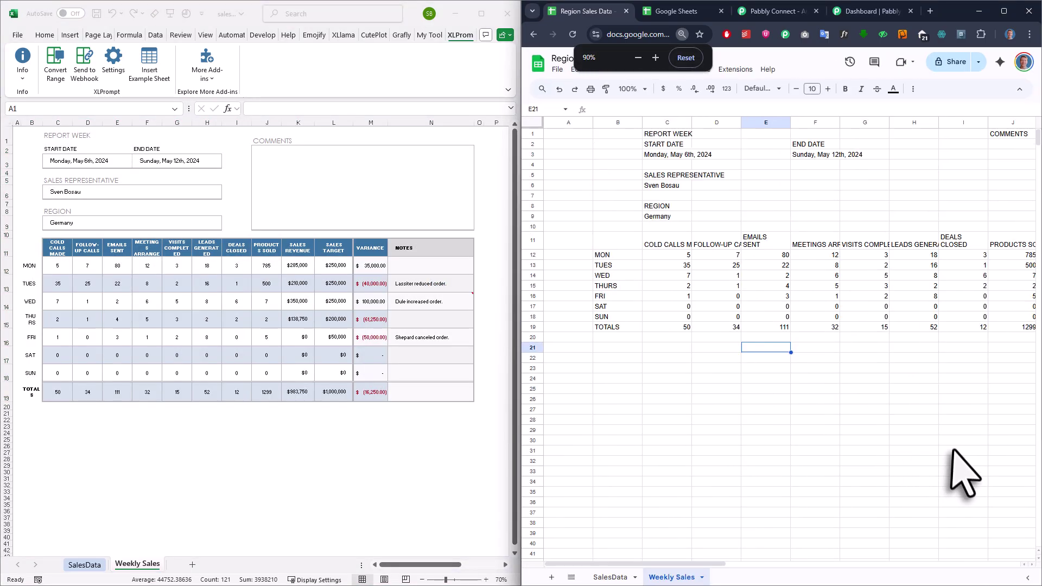
left_click(869, 451)
left_click(589, 123)
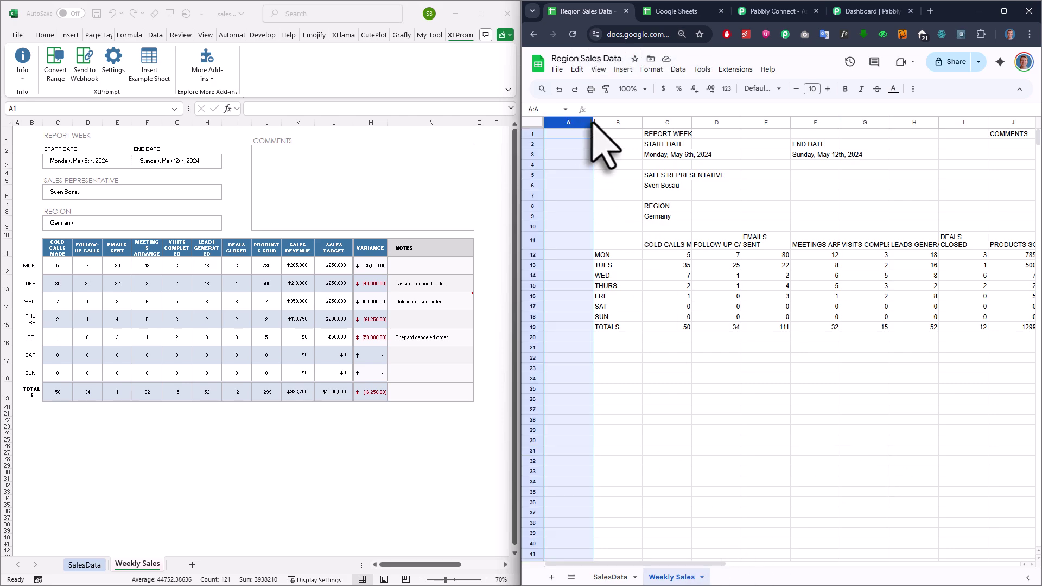
mouse_move(593, 122)
left_mouse_down()
mouse_move(557, 123)
mouse_move(592, 123)
left_mouse_up()
left_click(679, 368)
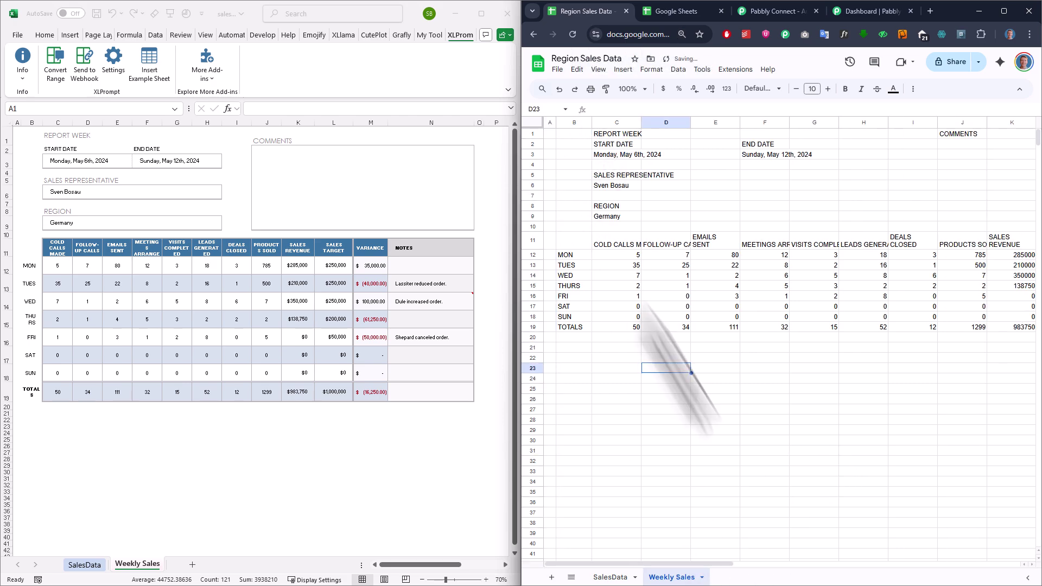
- Fill the header row cells C11:N11 with orange
left_click_drag(619, 243, 918, 242)
left_click(913, 89)
left_click(687, 109)
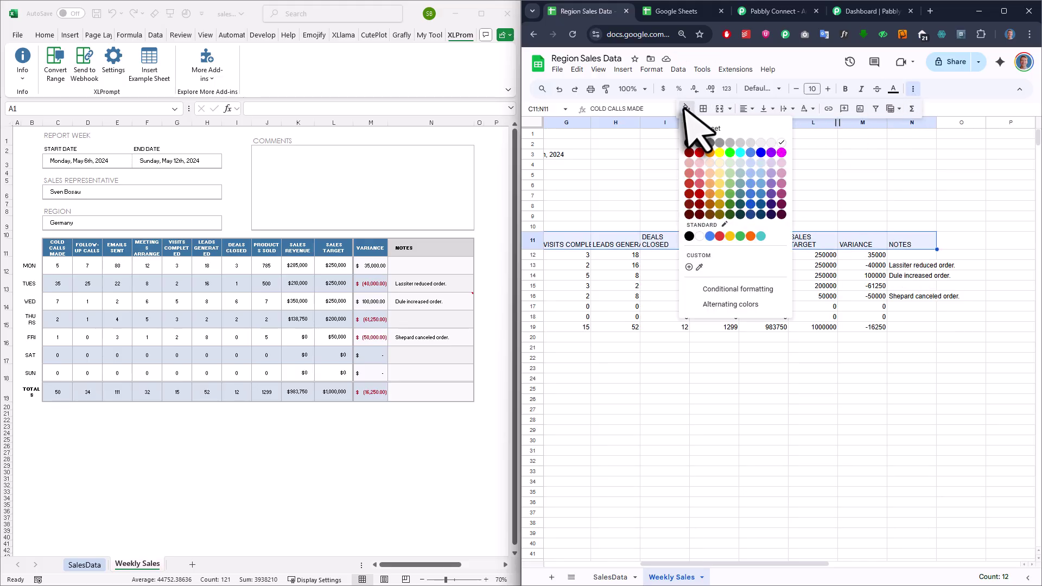
left_click(709, 152)
left_click(763, 439)
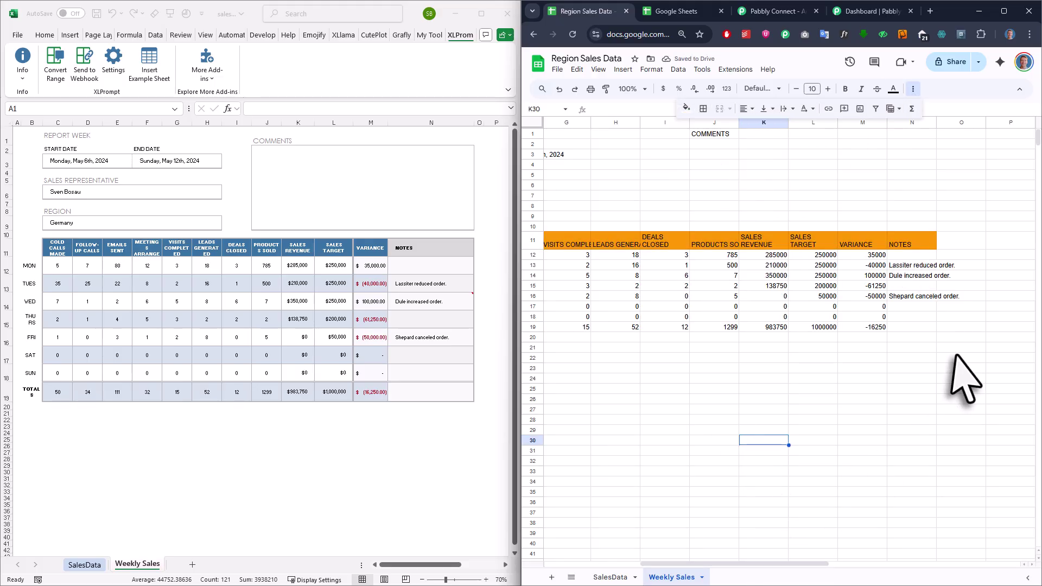
- Clear the report data in Google Sheets and resend the Weekly Sales report from Excel
left_click_drag(962, 348, 550, 138)
key("Delete")
left_click(763, 360)
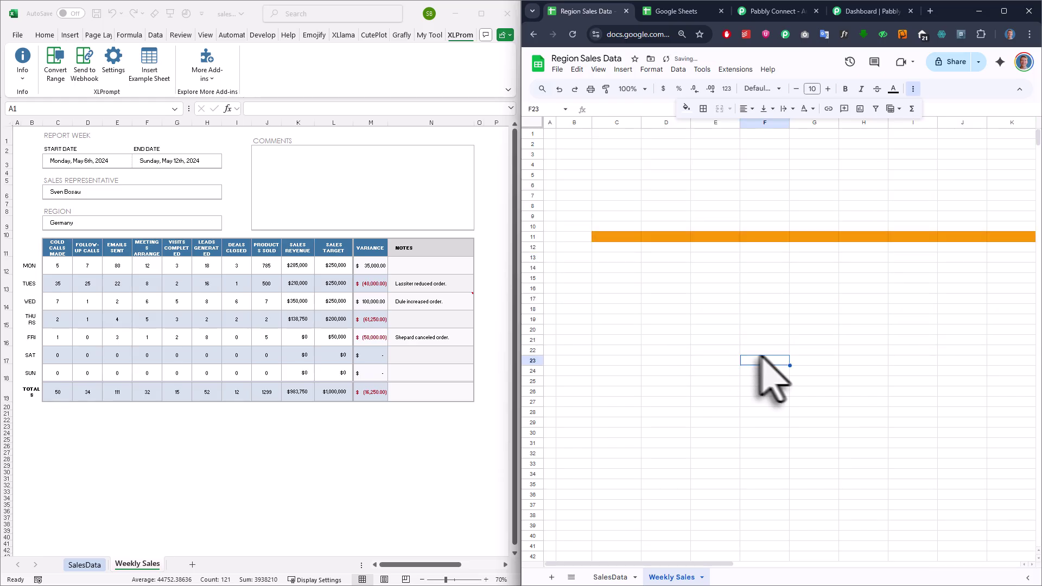
key("alt+Tab")
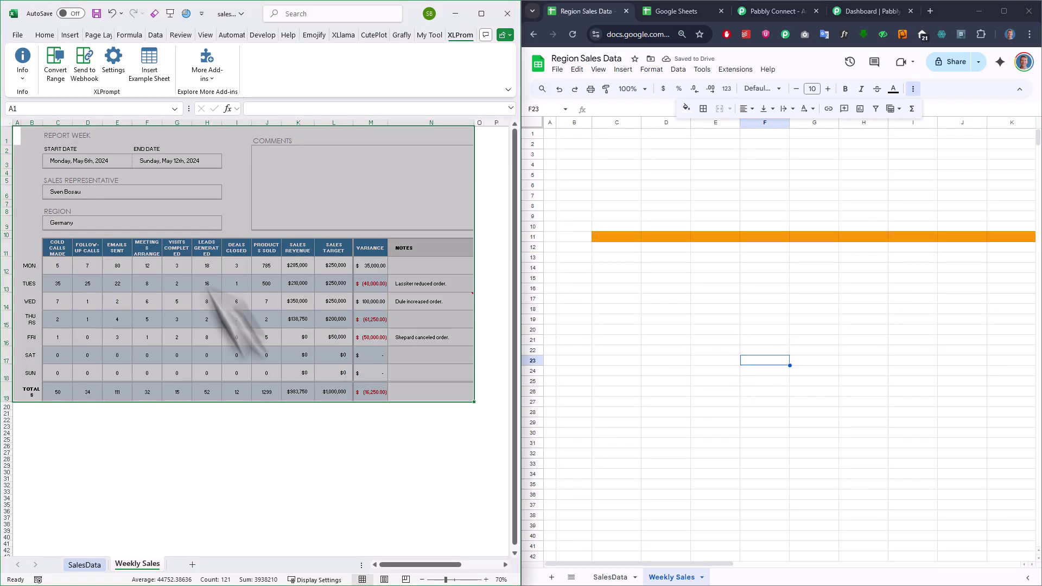
left_click(90, 60)
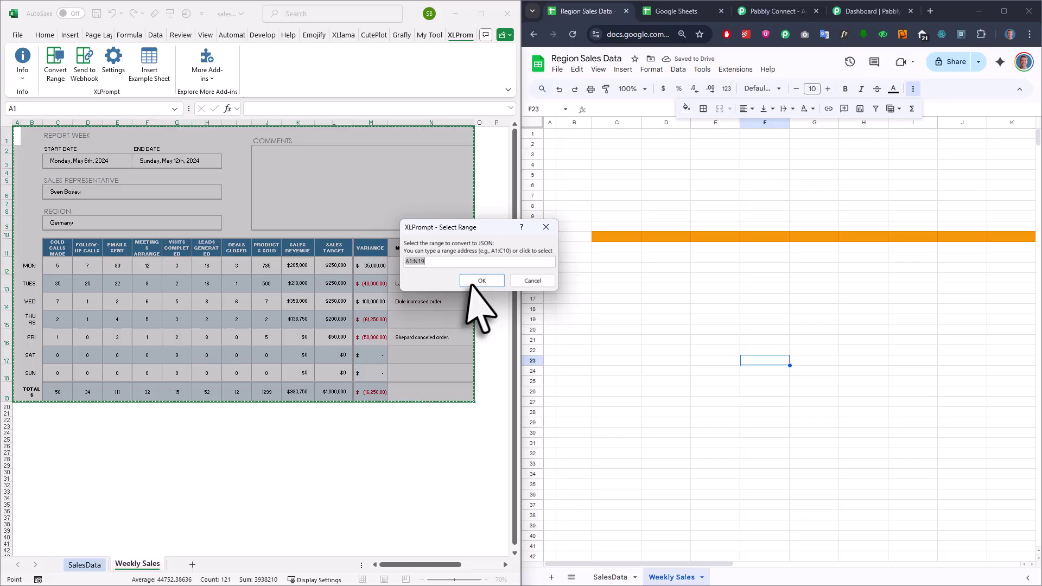
left_click(472, 279)
left_click(598, 356)
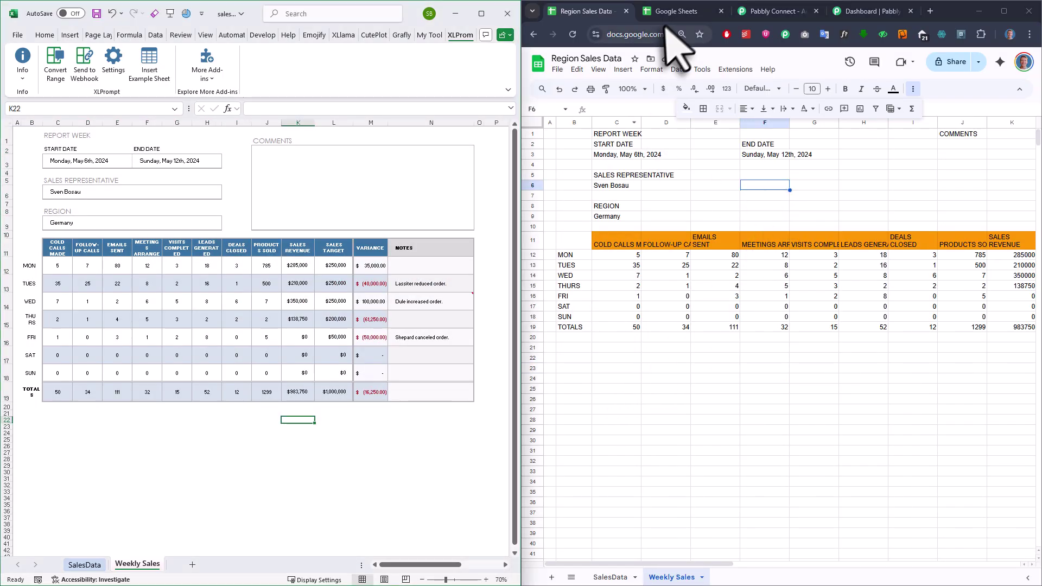
- Create a blank spreadsheet from the Sheets home and start naming it Excel Sync Test
left_click(675, 11)
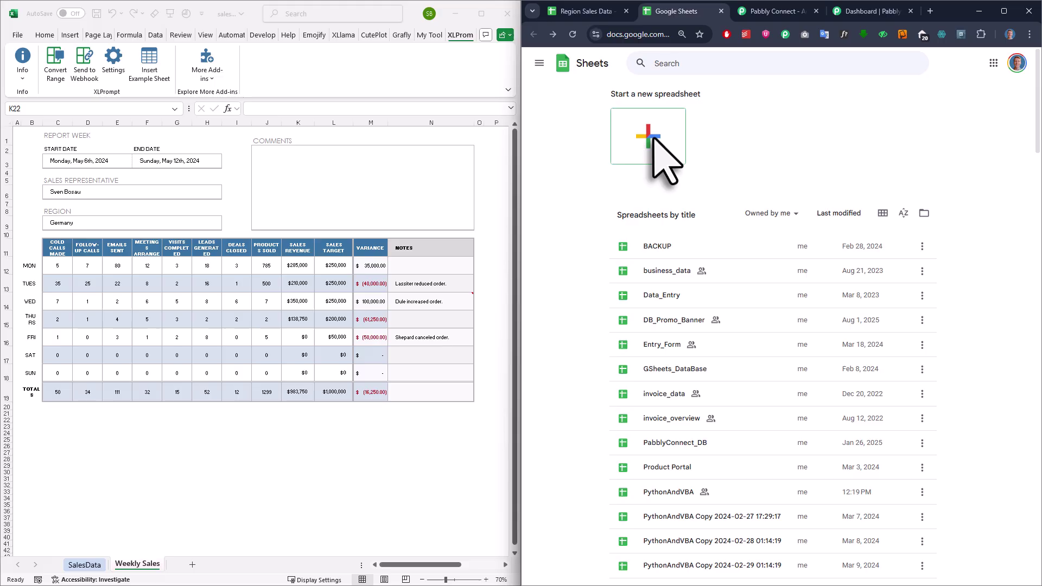
left_click(654, 139)
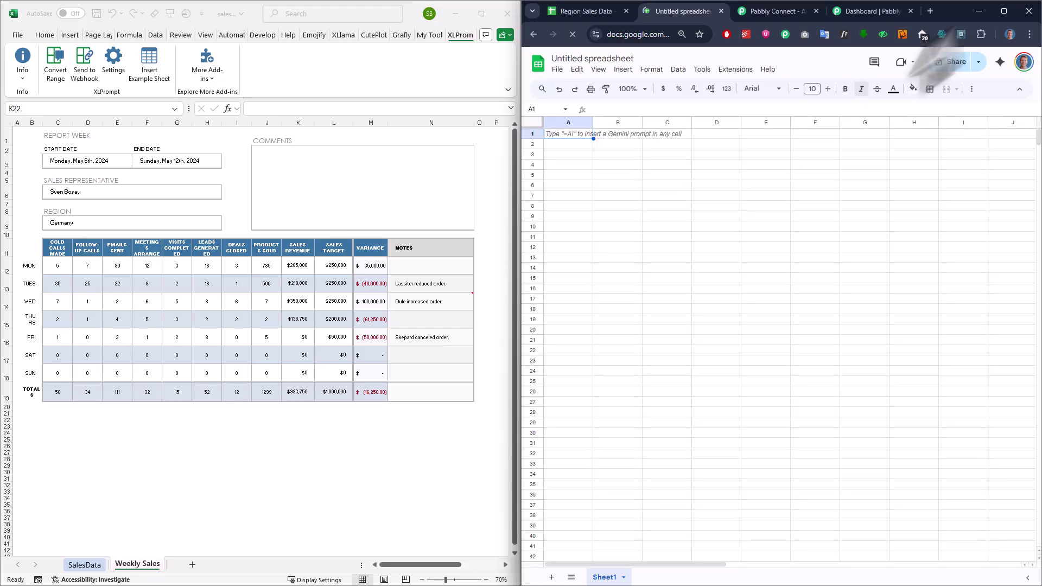
left_click(1004, 11)
left_click(71, 59)
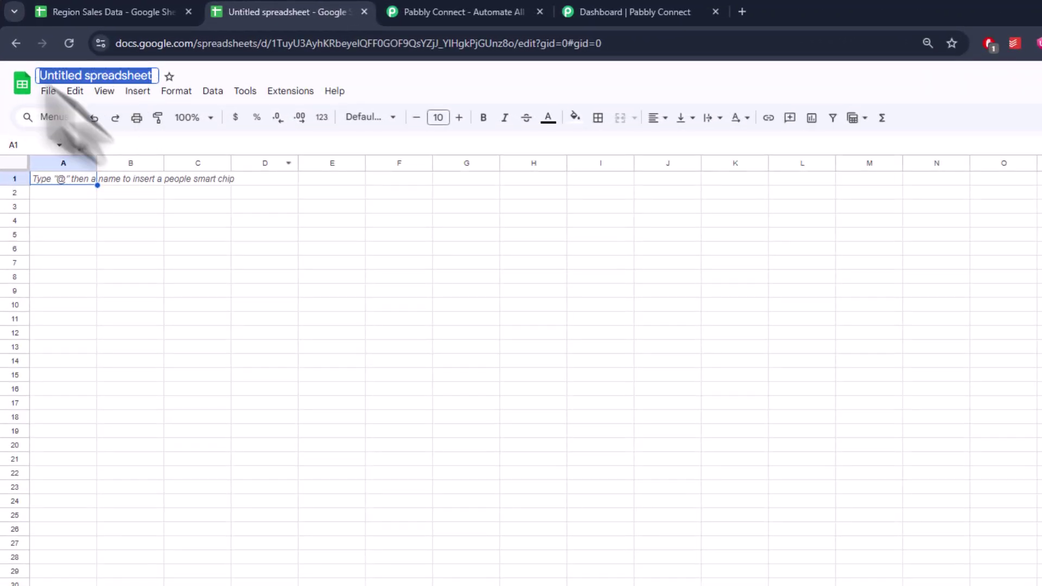
type("Excel Sync Test")
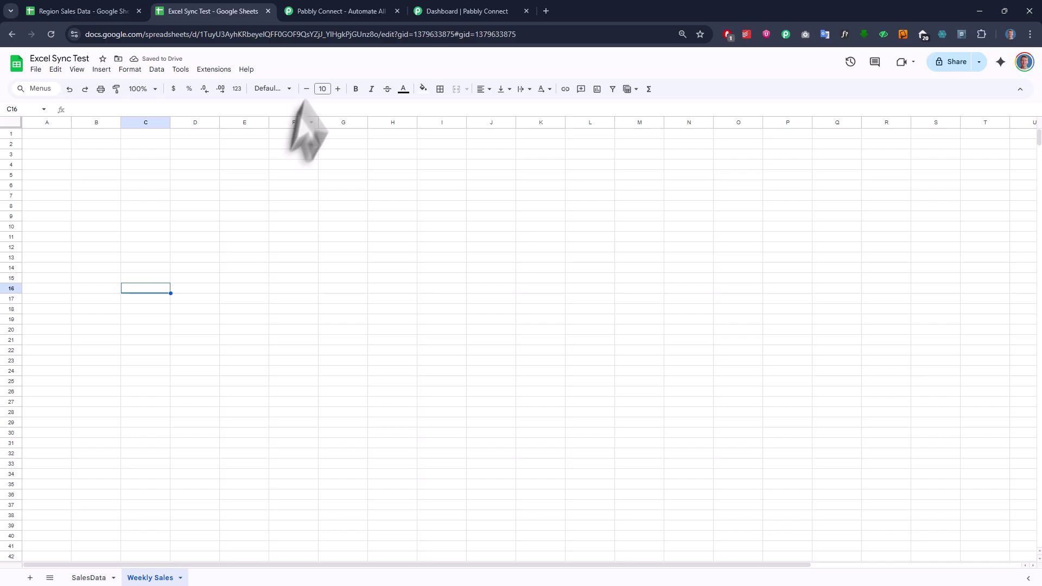
- View the Pabbly Connect one-time lifetime offer pricing, then return to the dashboard tab
left_click(342, 12)
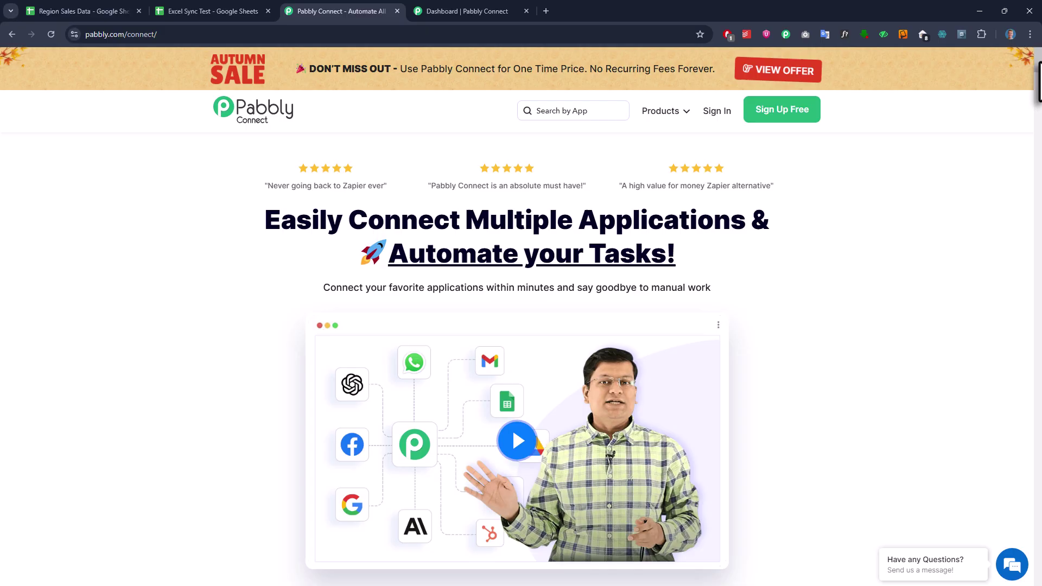
scroll(521, 337, "down", 20)
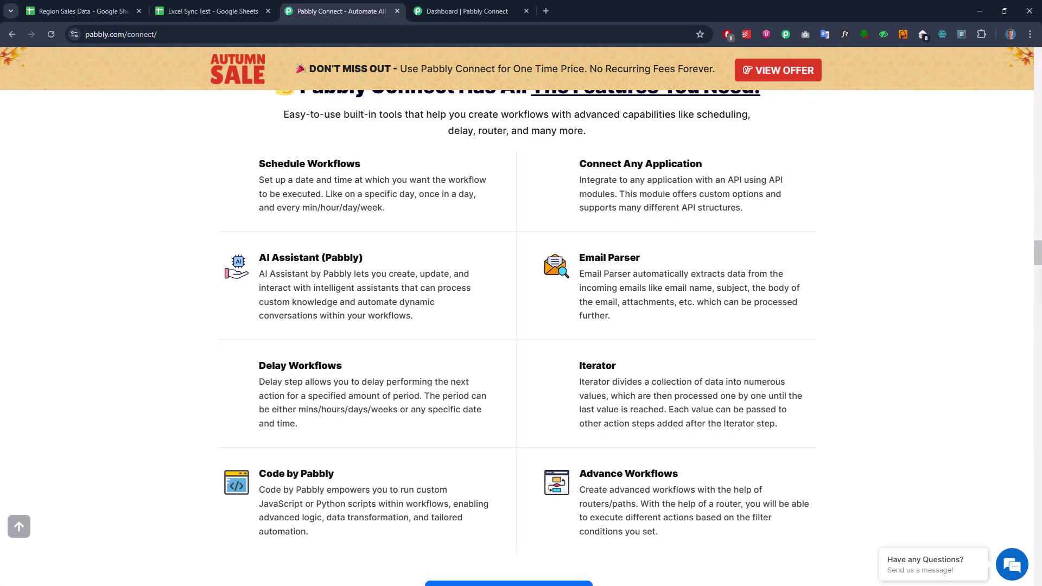
scroll(522, 336, "down", 4)
scroll(521, 336, "up", 3)
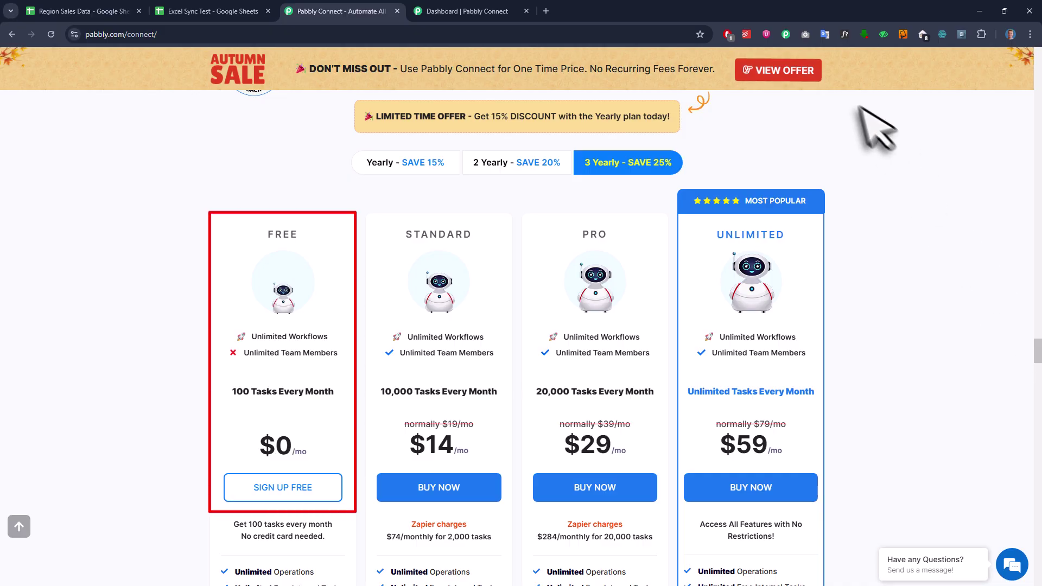
left_click(812, 71)
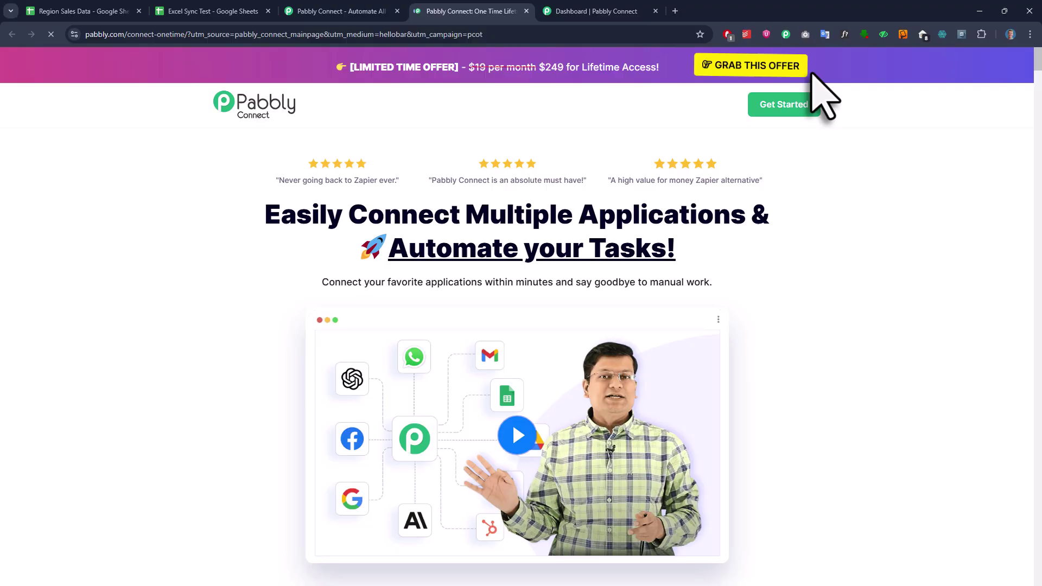
left_click_drag(1037, 87, 1038, 374)
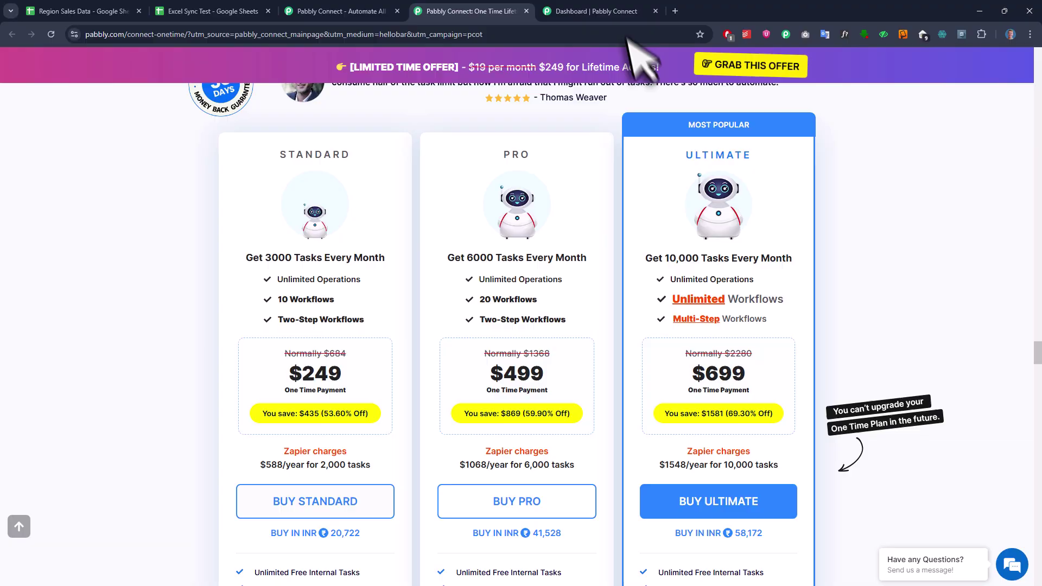
left_click(621, 12)
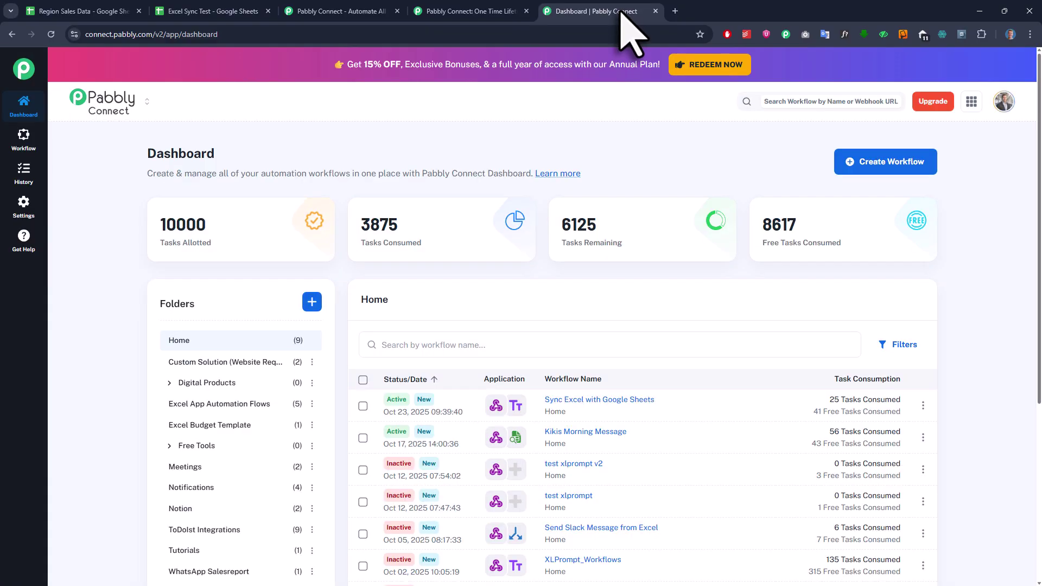
- Create a workflow named Sync Excel Data in the Home folder
left_click(878, 165)
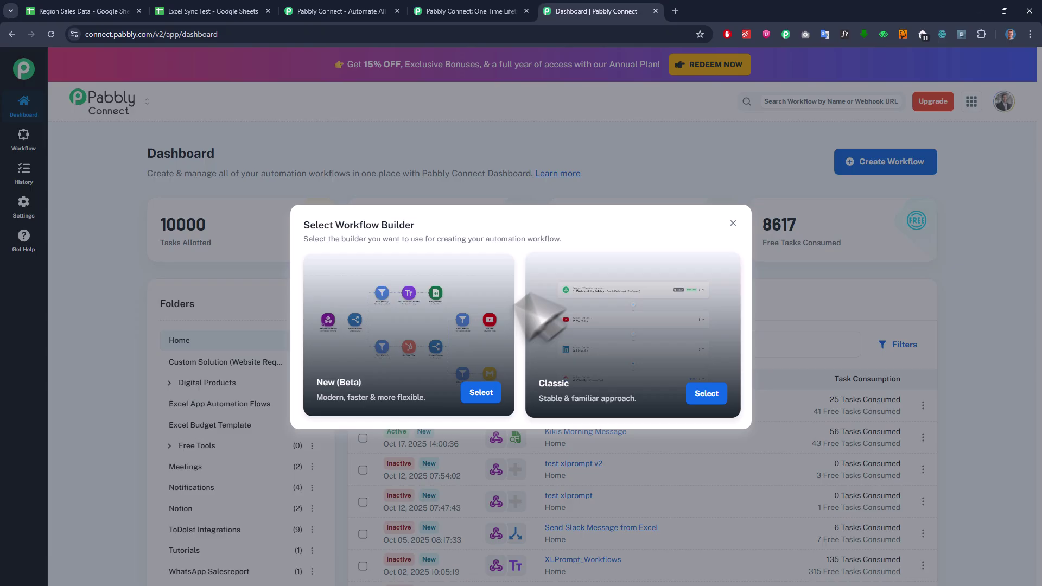
left_click(481, 336)
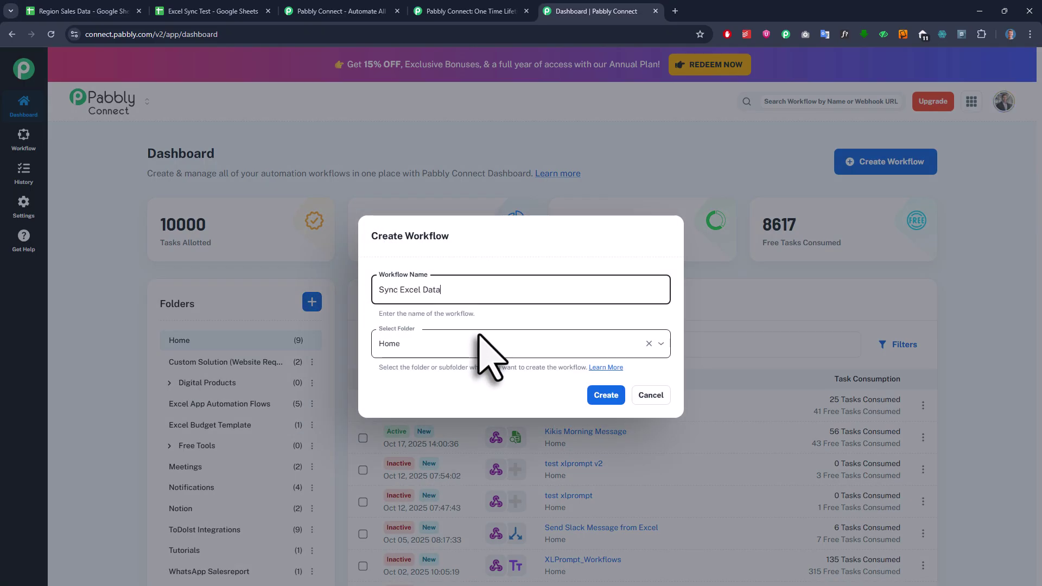
left_click(605, 396)
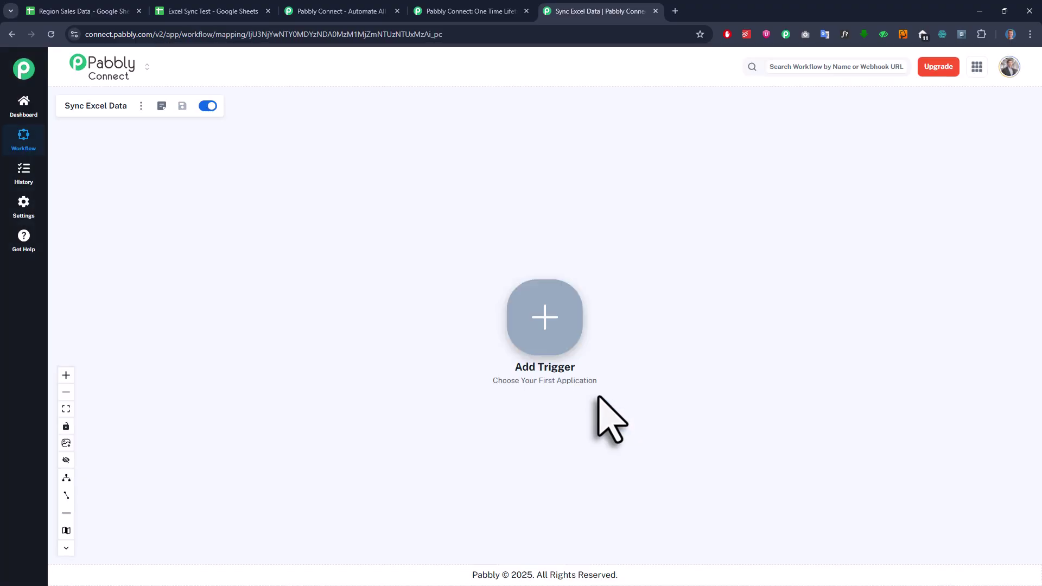
- Set the trigger to Webhook by Pabbly Catch Webhook (Preferred), disable Simple Response, and copy its URL
left_click(551, 345)
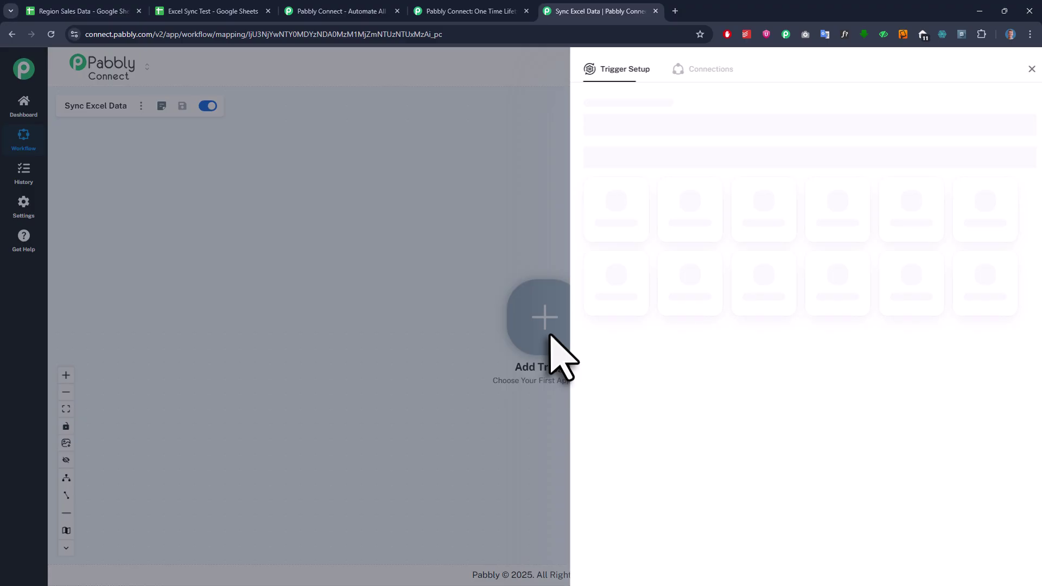
type("webhoo")
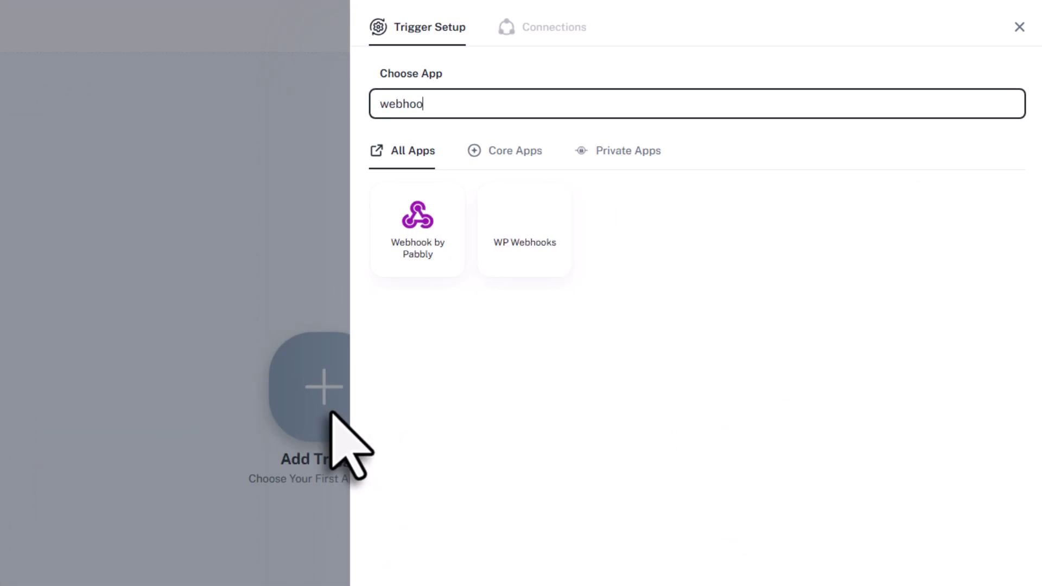
left_click(421, 225)
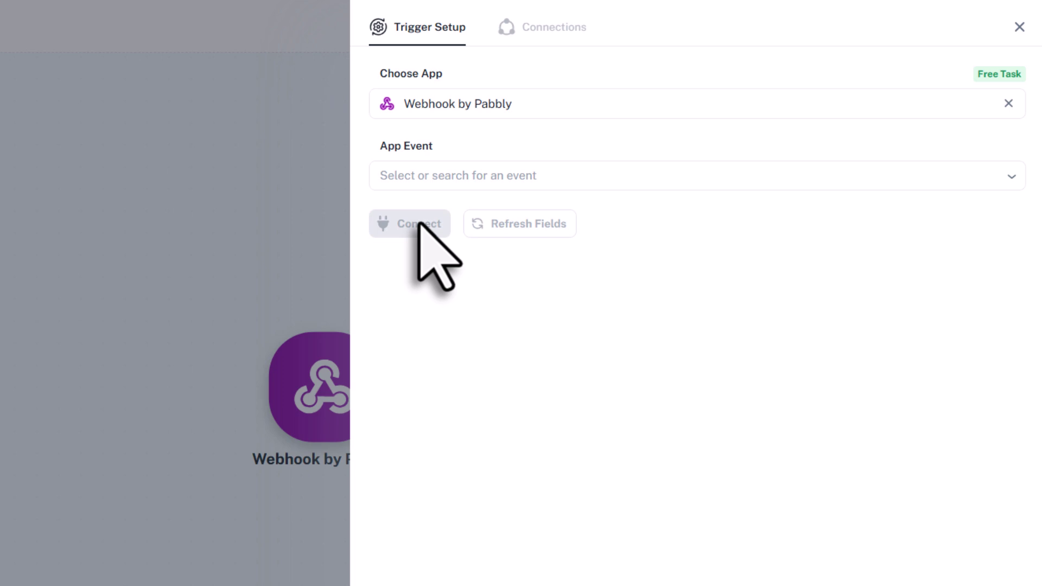
left_click(683, 184)
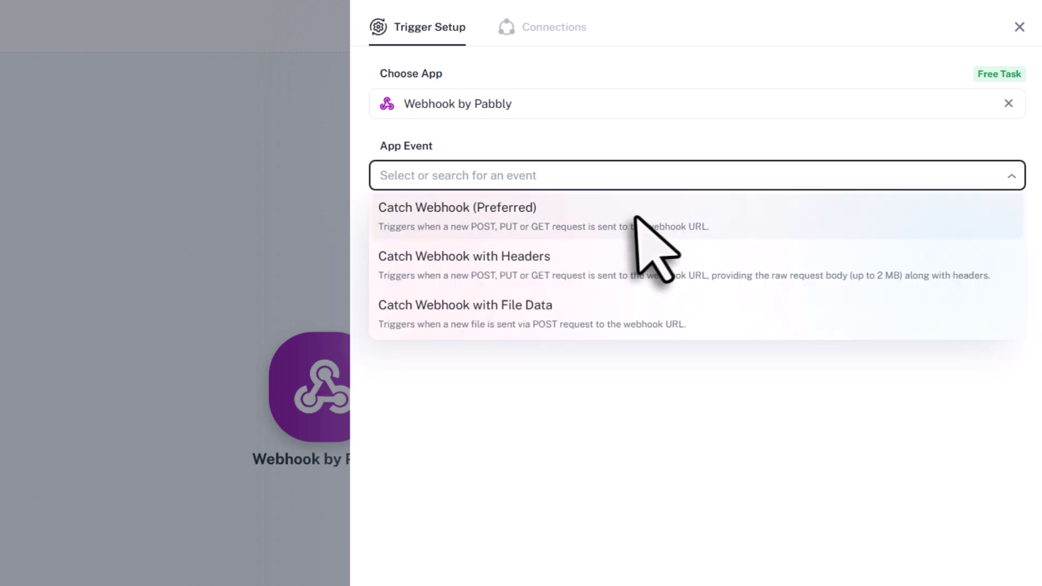
left_click(634, 217)
left_click(439, 224)
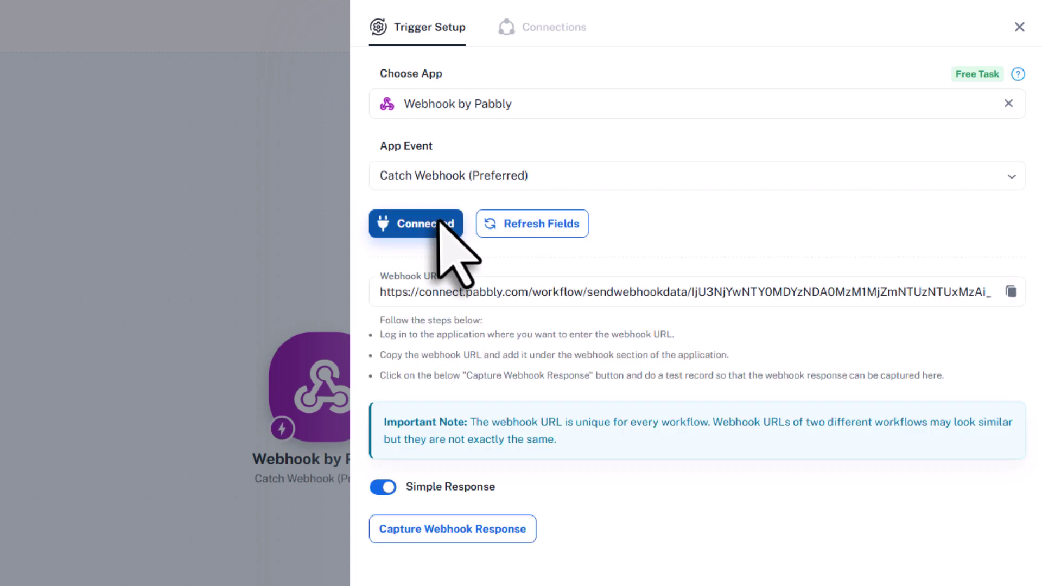
left_click(383, 487)
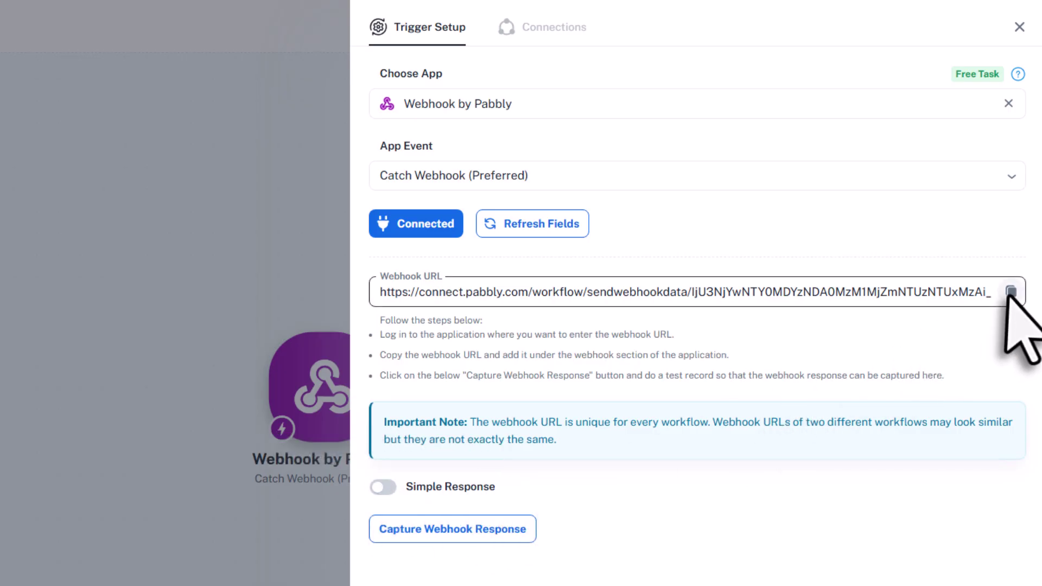
left_click(1011, 292)
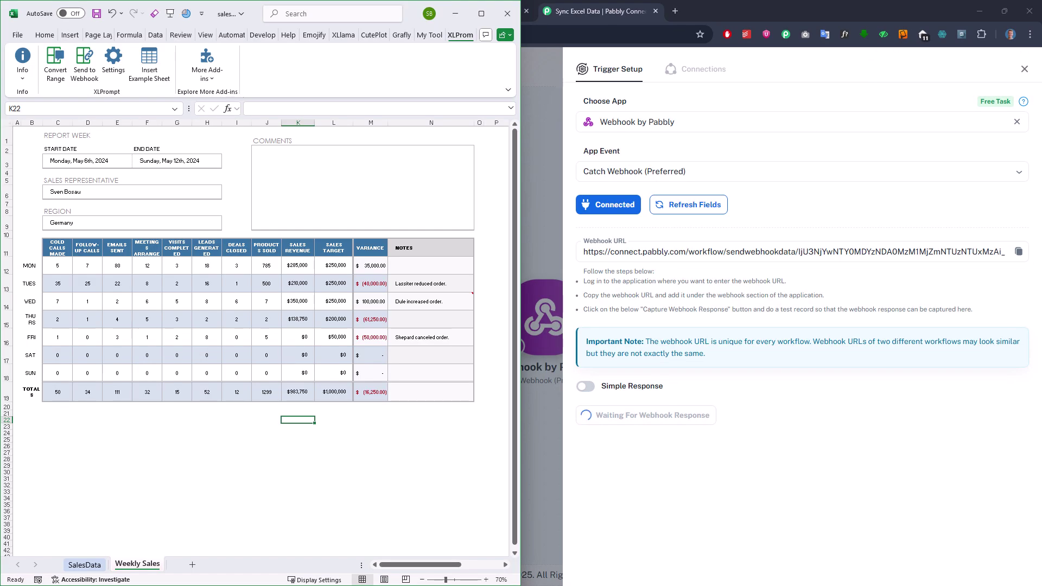
- Reset the XLPrompt add-in settings to their defaults
left_click(267, 517)
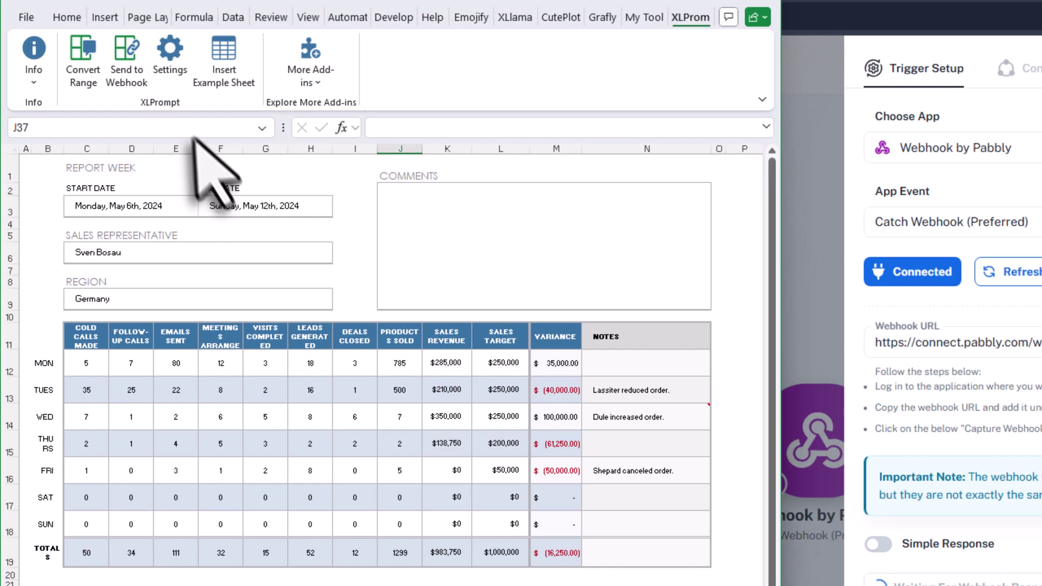
left_click(171, 54)
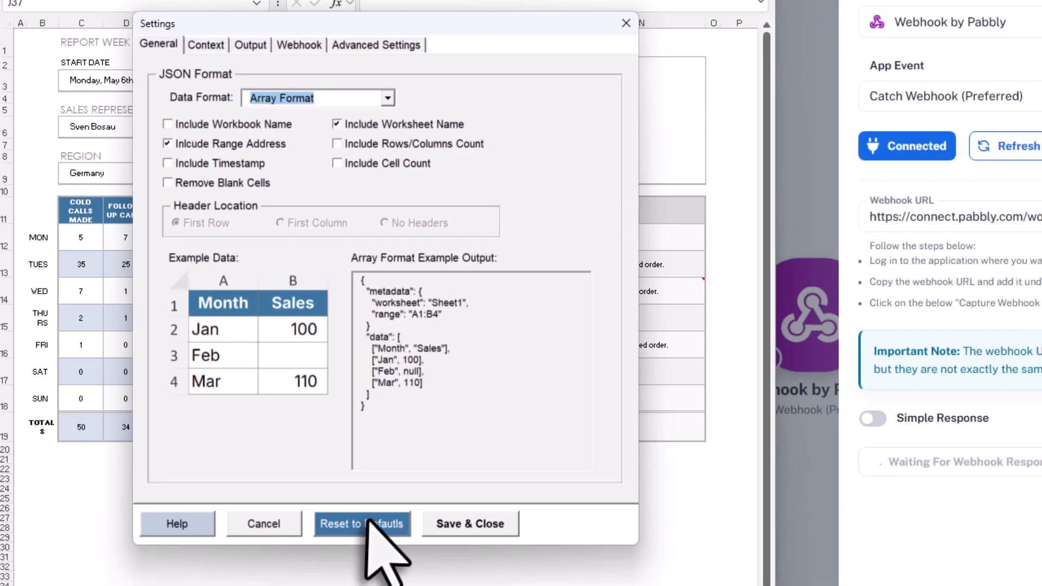
left_click(375, 585)
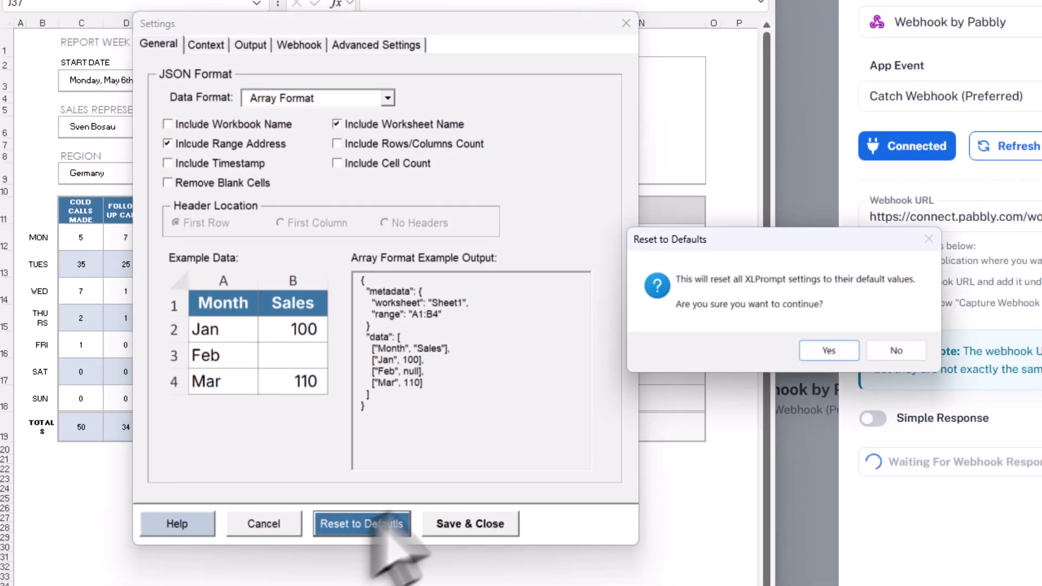
left_click(815, 349)
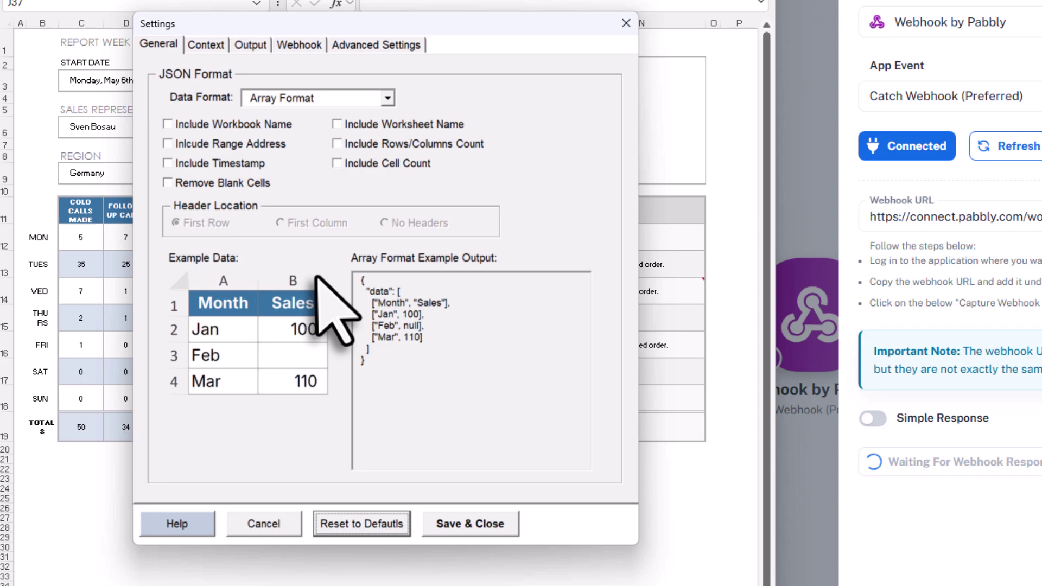
- Enable webhook integration and replace the webhook URL with the new Pabbly URL
left_click(300, 46)
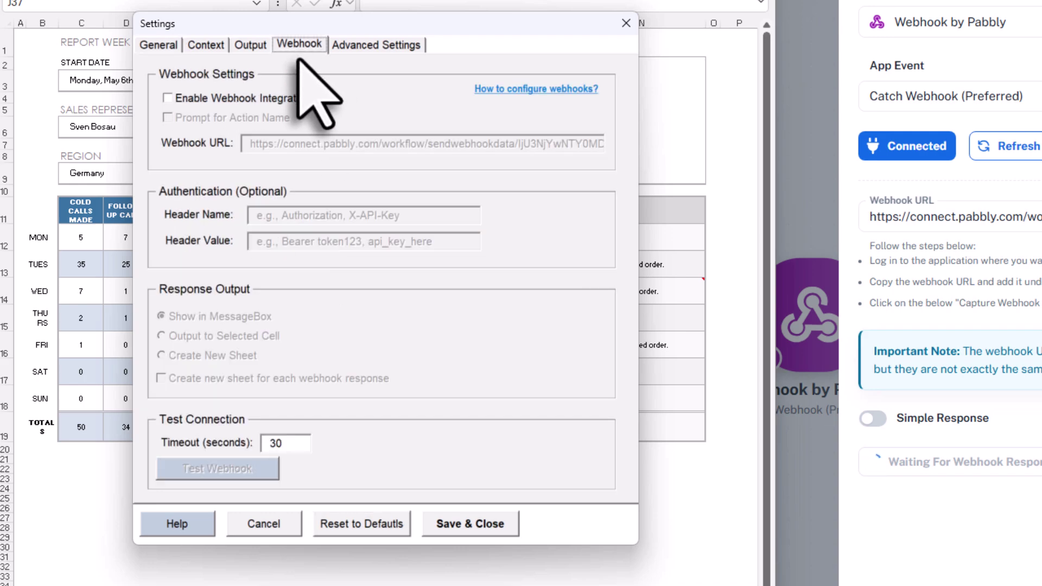
left_click(206, 98)
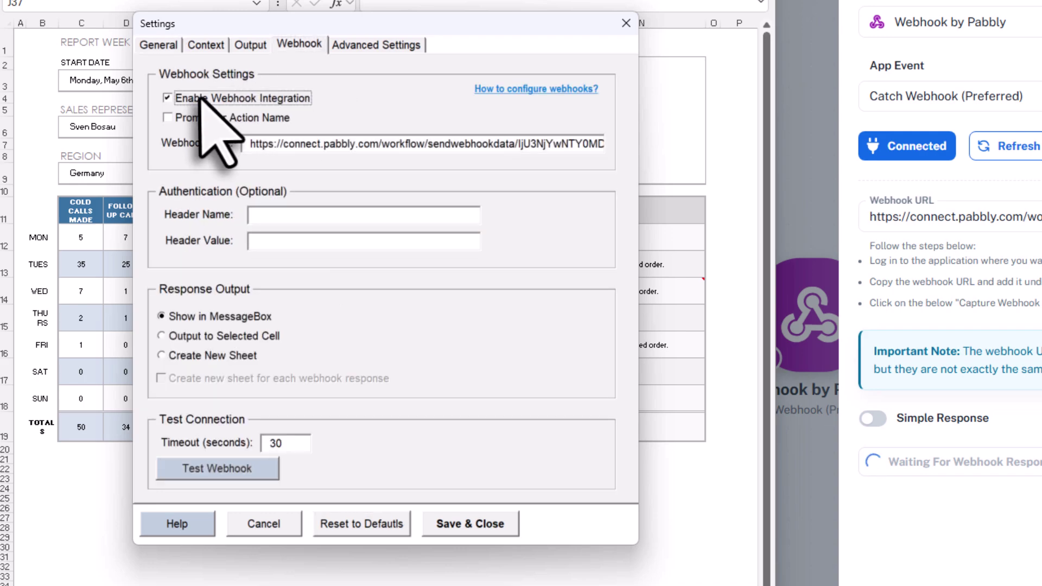
left_click(251, 144)
key("ctrl+a")
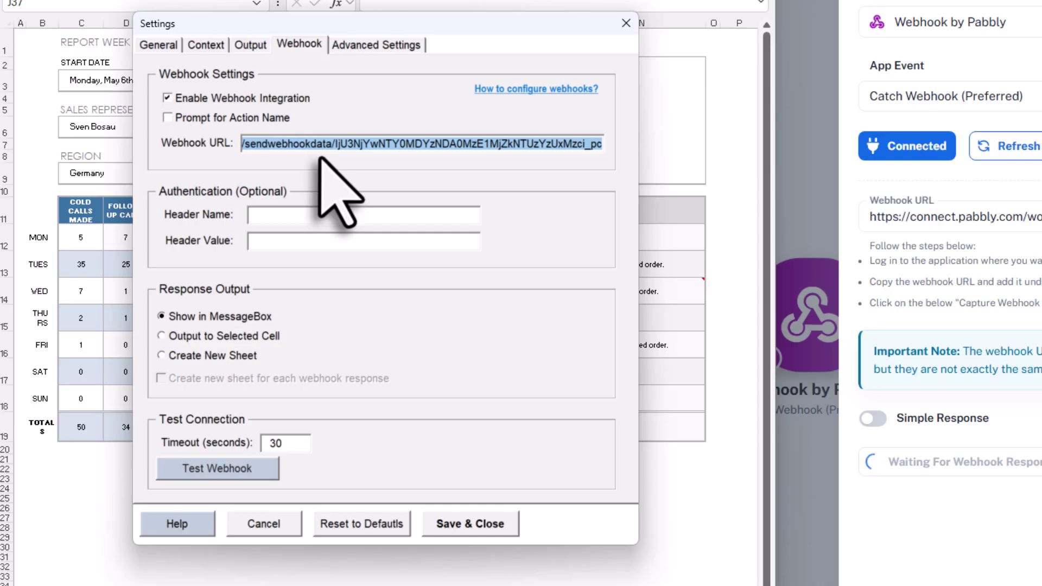
key("BackSpace")
key("ctrl+v")
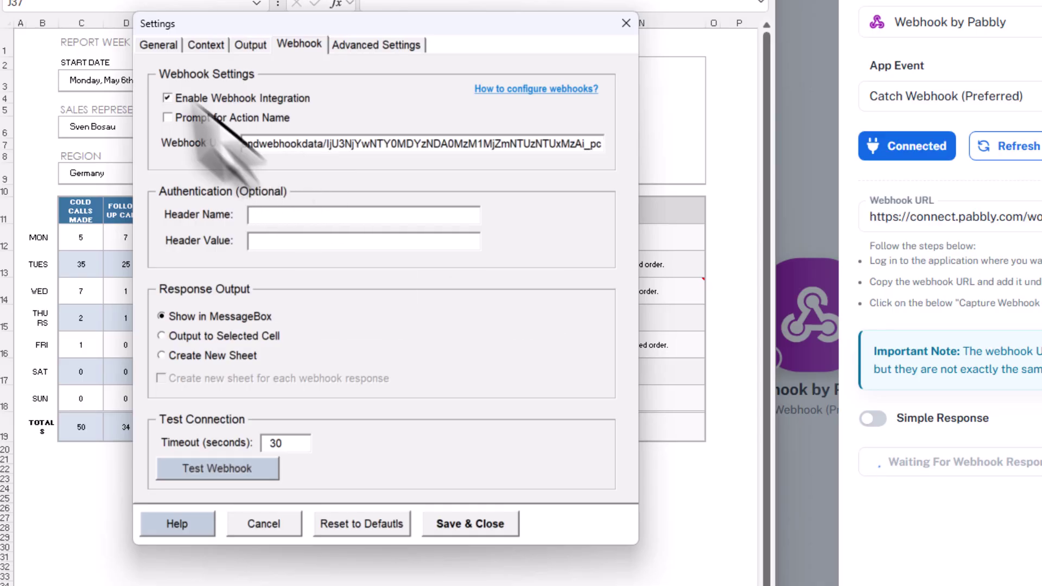
left_click(158, 45)
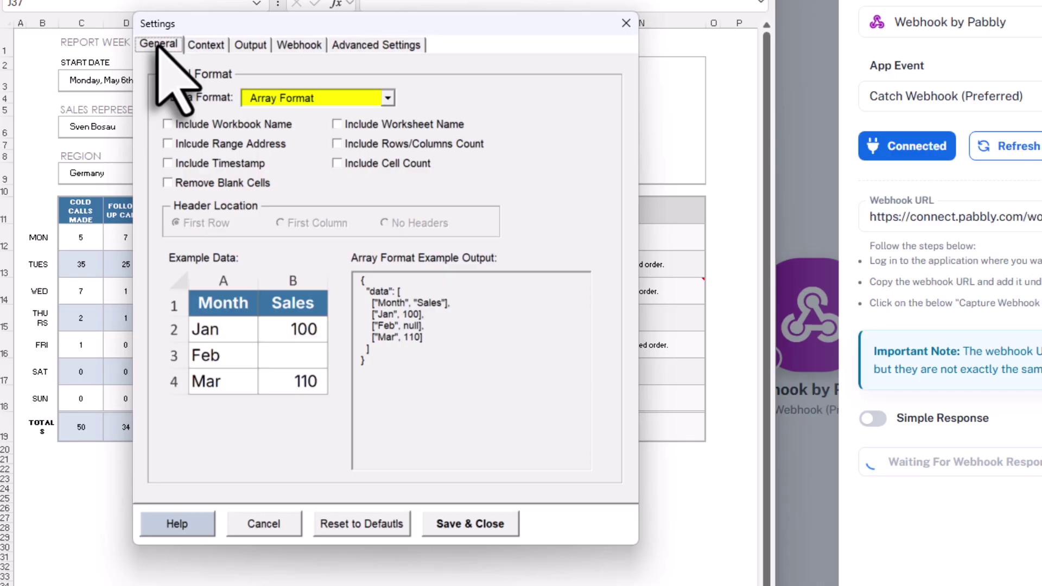
- Set XLPrompt data format to Array Format with range address and worksheet name included, and save
left_click(383, 99)
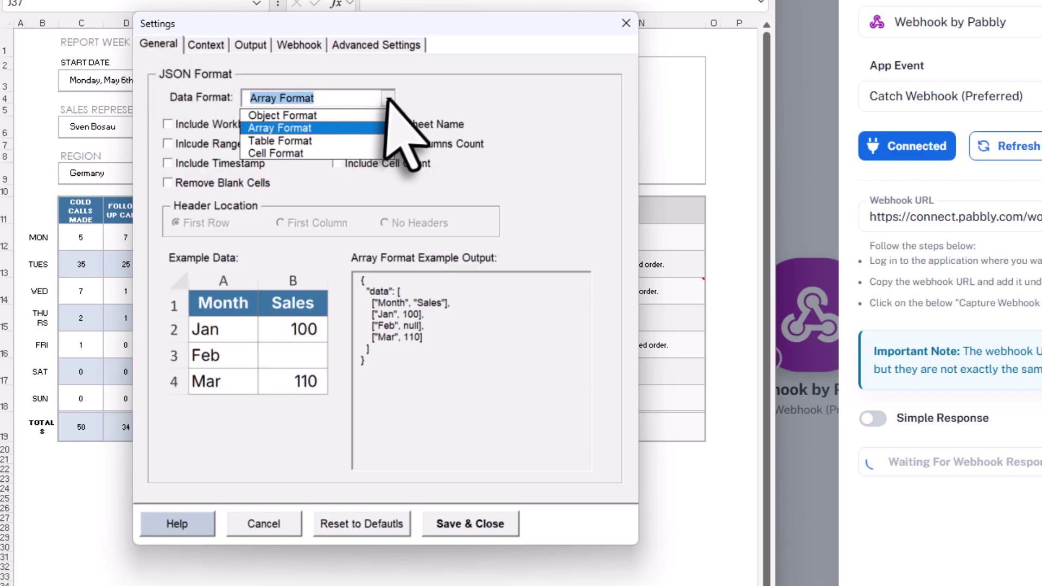
left_click(367, 114)
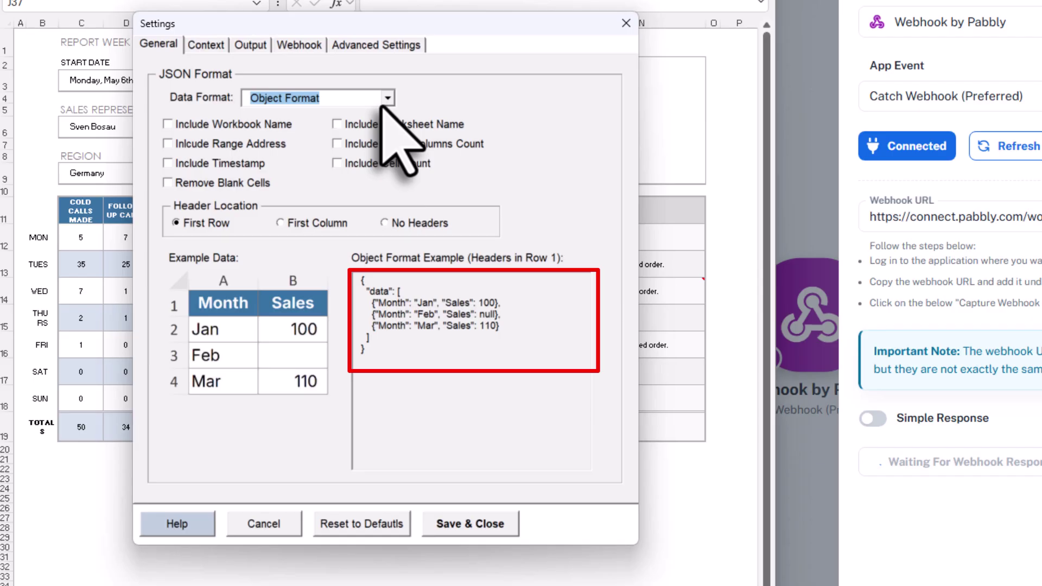
left_click(383, 101)
left_click(370, 123)
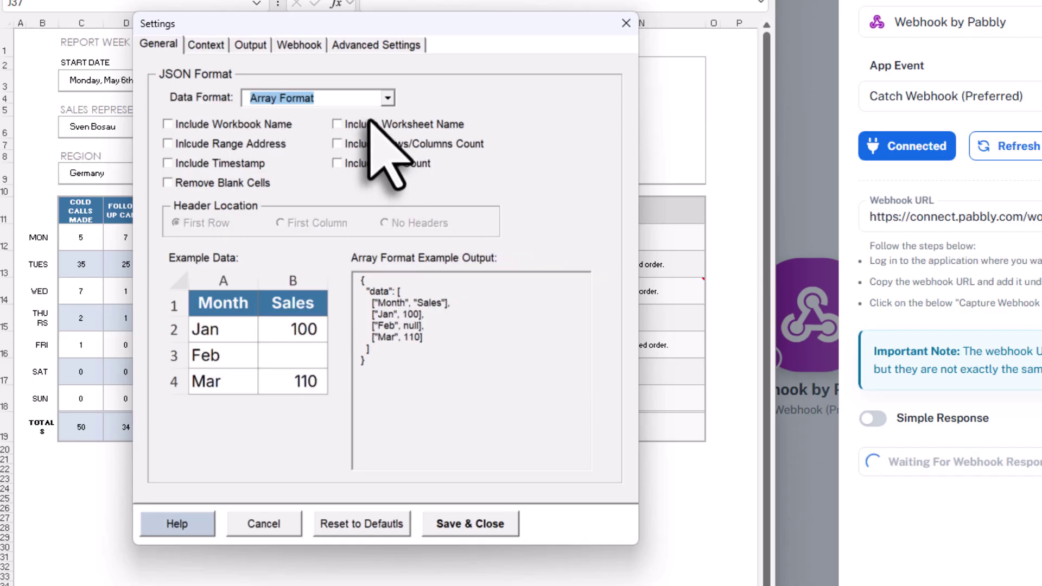
left_click(182, 142)
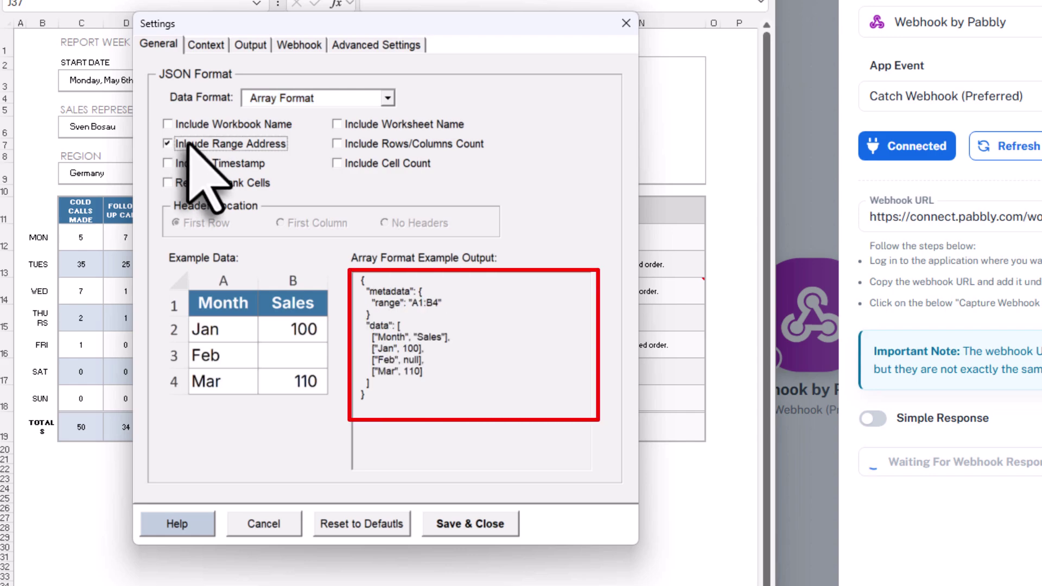
left_click(340, 126)
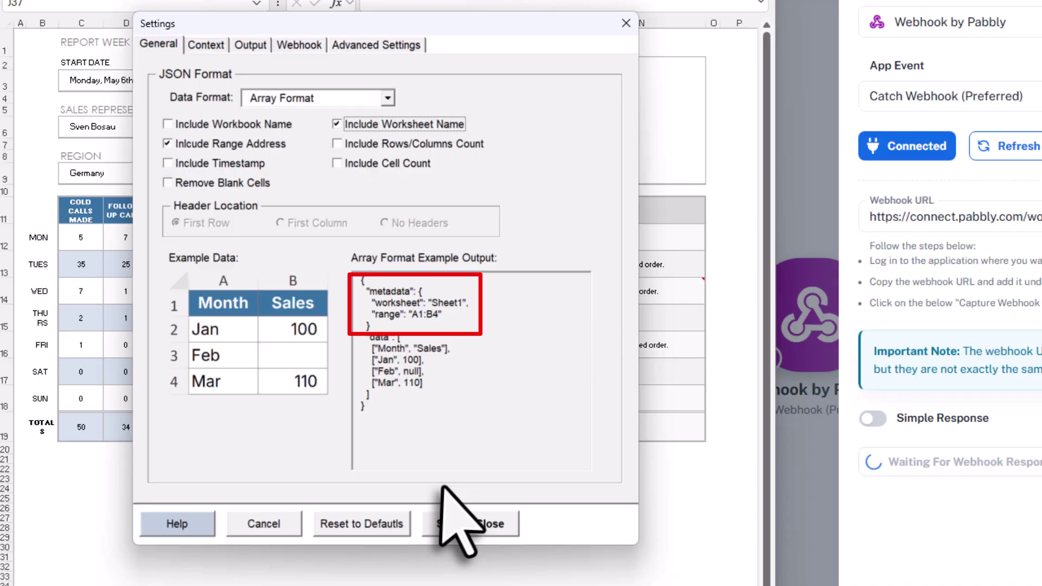
left_click(456, 531)
left_click(456, 531)
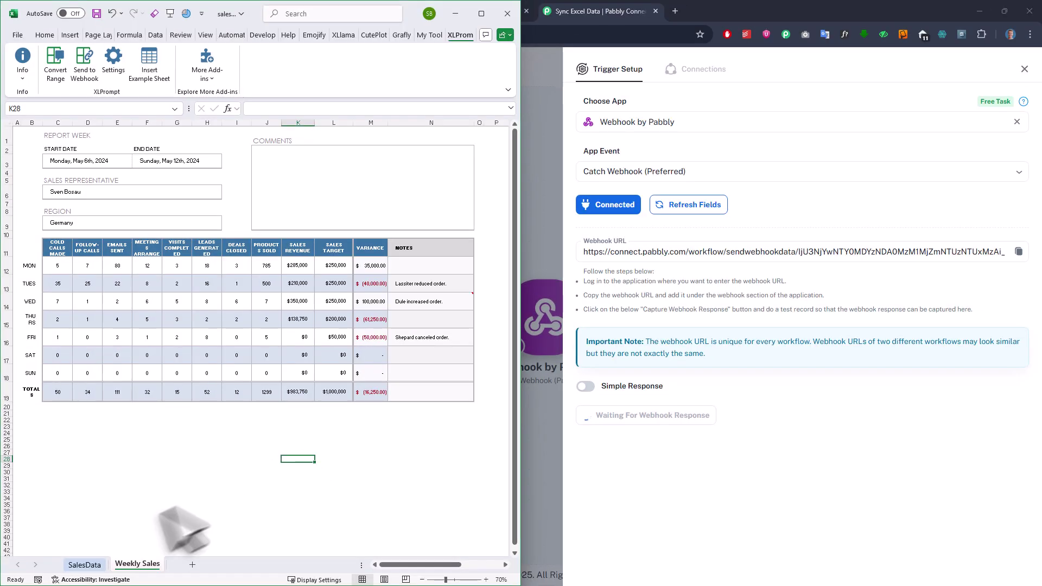
- Select the SalesData table A1:E22 in Excel and send it to the webhook via XLPrompt
left_click(84, 566)
left_click(179, 384)
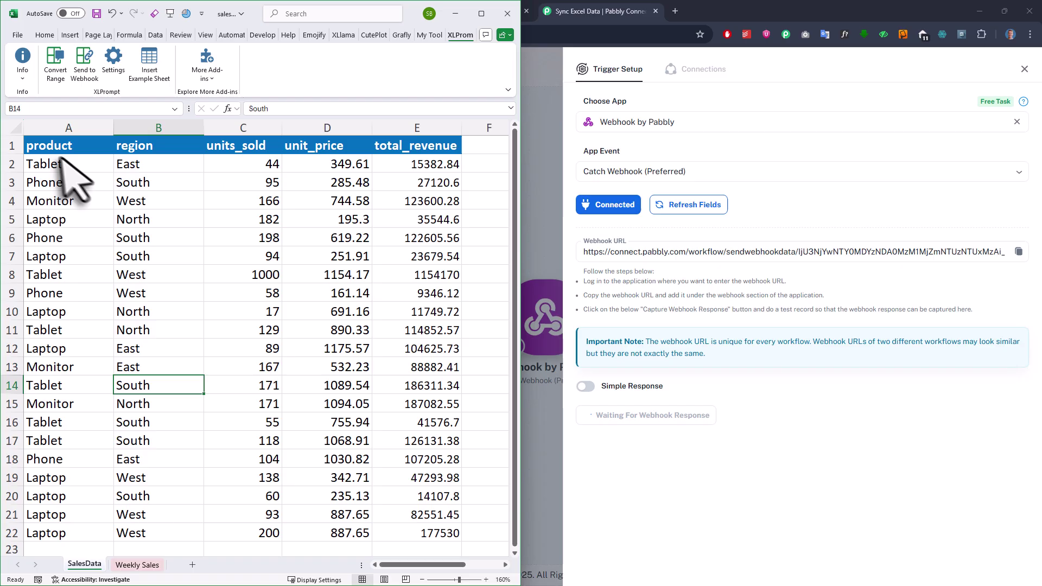
left_click_drag(49, 148, 438, 528)
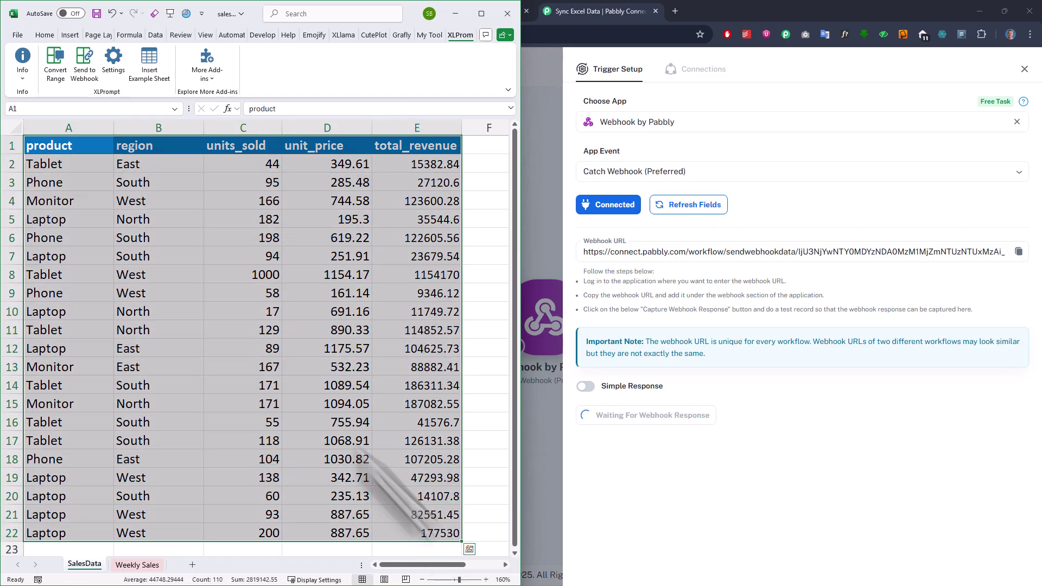
left_click(86, 62)
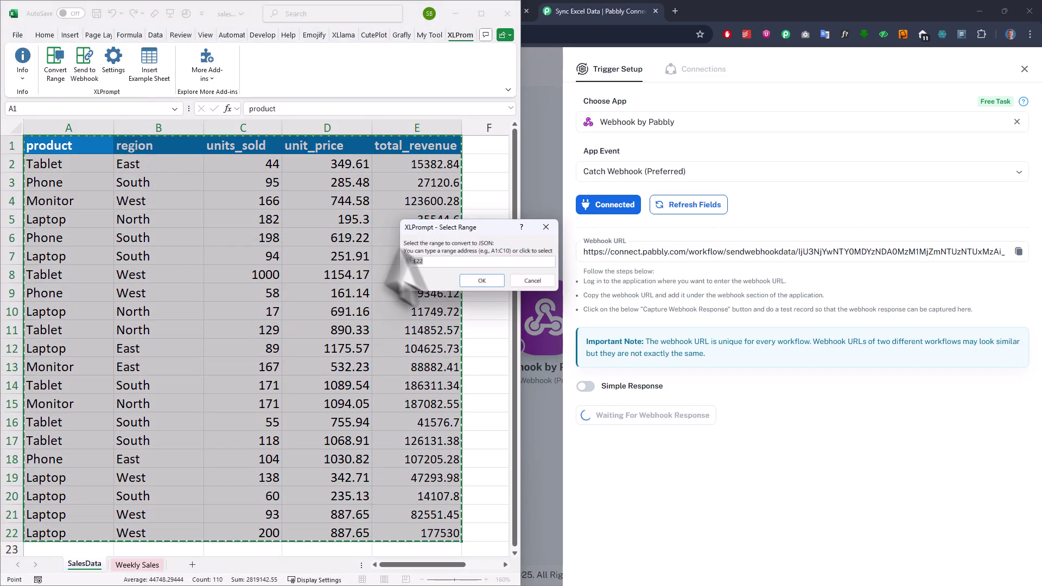
left_click(481, 280)
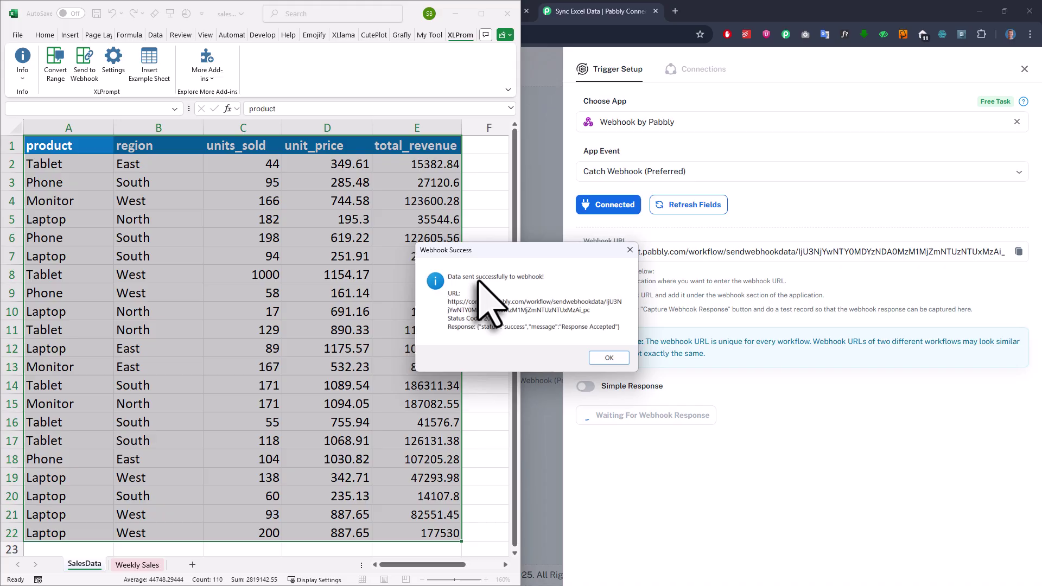
left_click(604, 354)
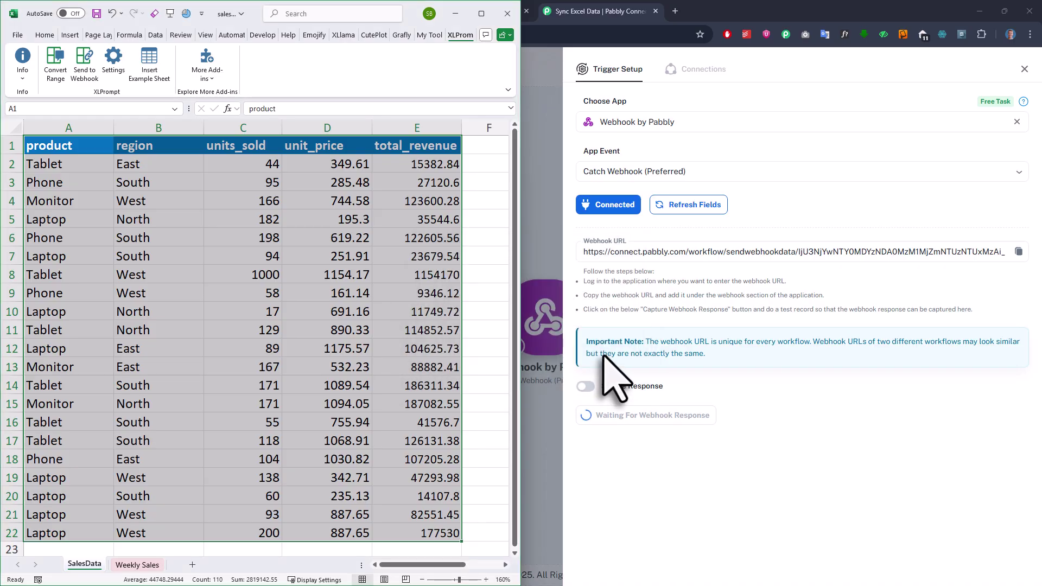
- Maximize the browser and enlarge Response A's data value to read the captured sales rows
double_click(817, 10)
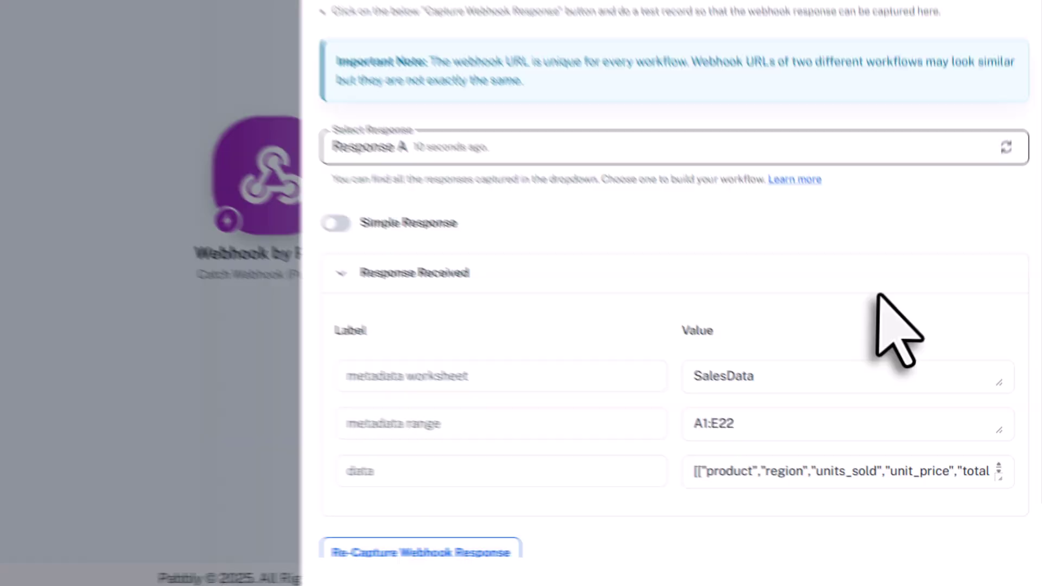
scroll(761, 423, "down", 1)
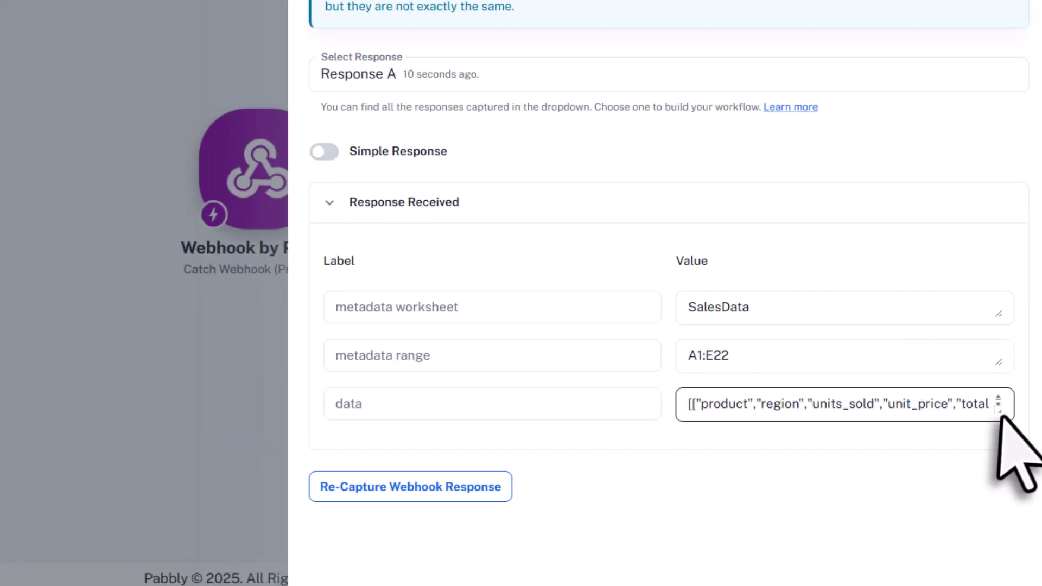
scroll(1001, 418, "down", 1)
left_click_drag(1000, 413, 999, 557)
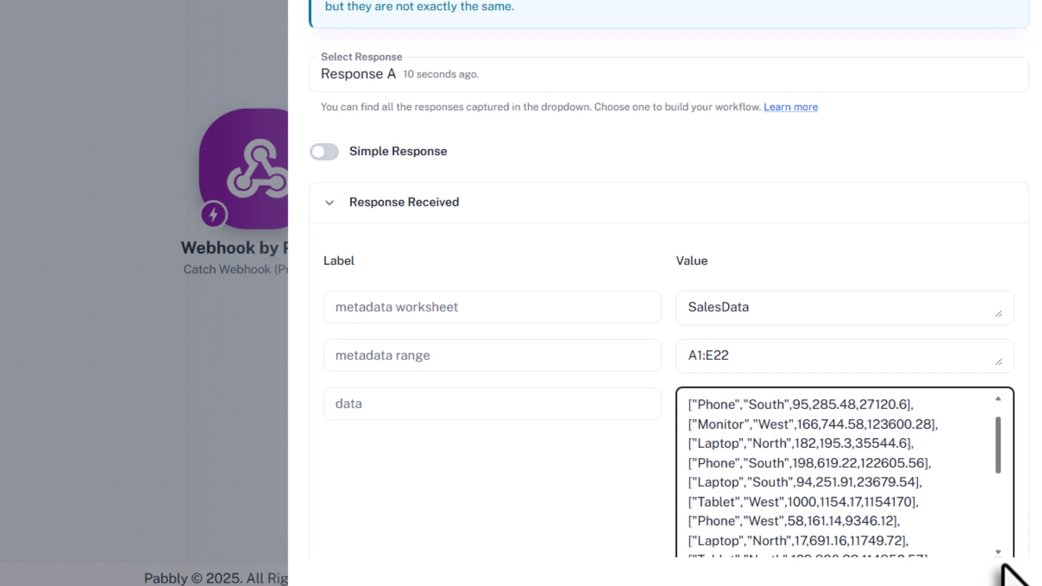
scroll(987, 449, "up", 1)
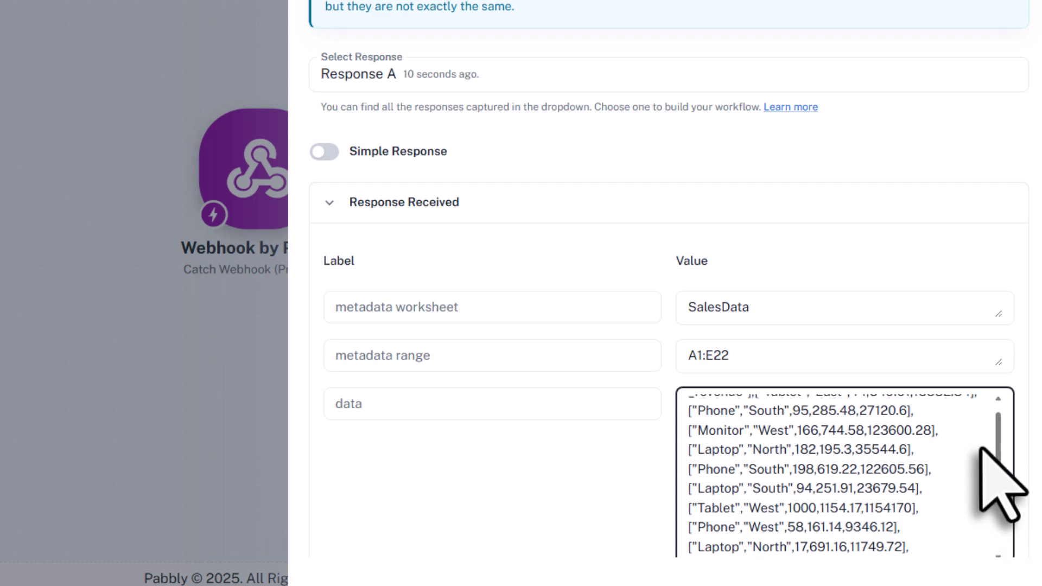
scroll(984, 449, "down", 5)
scroll(981, 451, "up", 5)
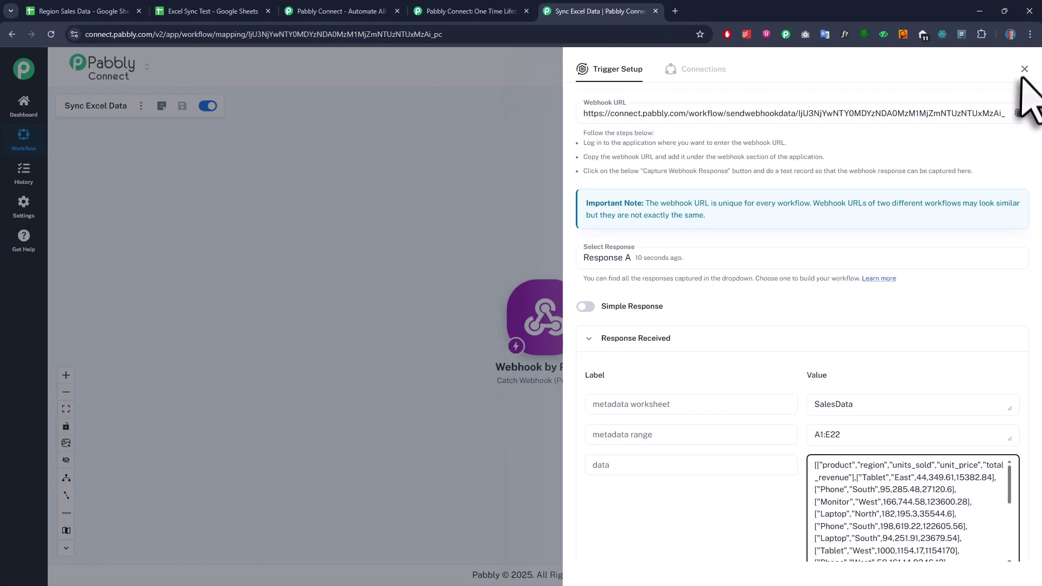
- Add a Text Formatter (Pabbly) Replace Text action after the webhook trigger
left_click(1024, 70)
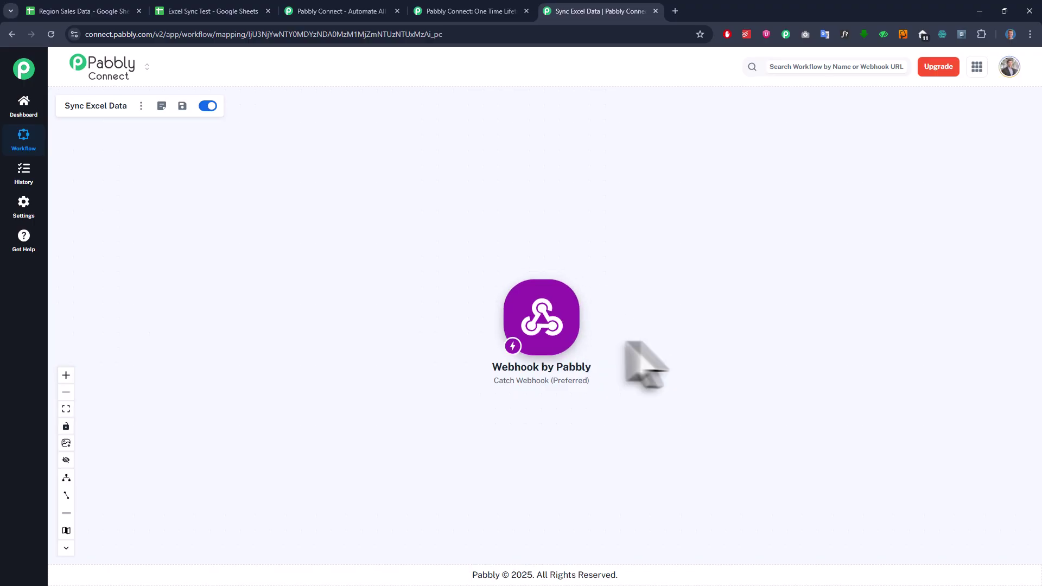
left_click_drag(639, 360, 387, 341)
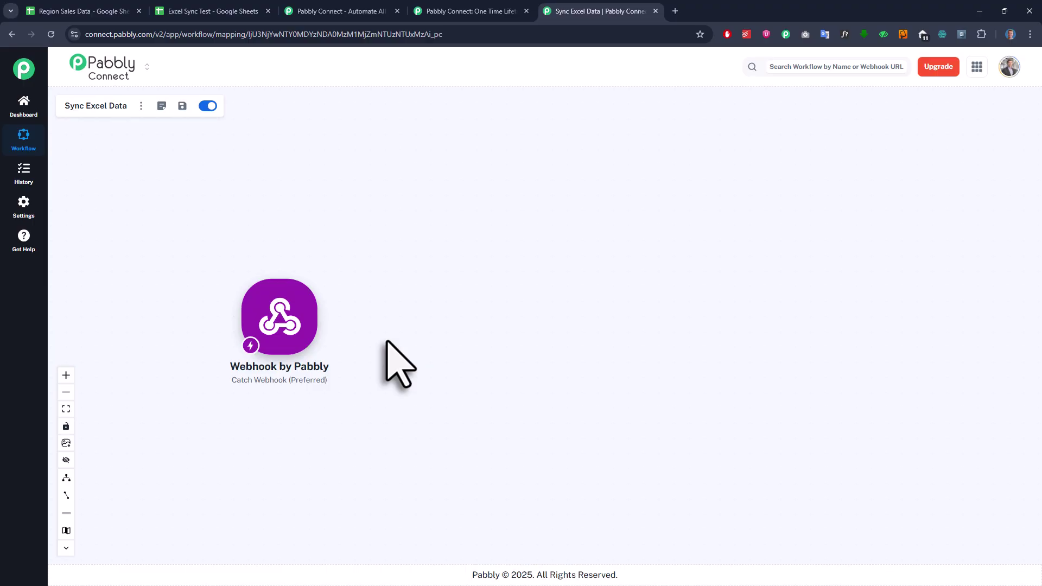
left_click(326, 315)
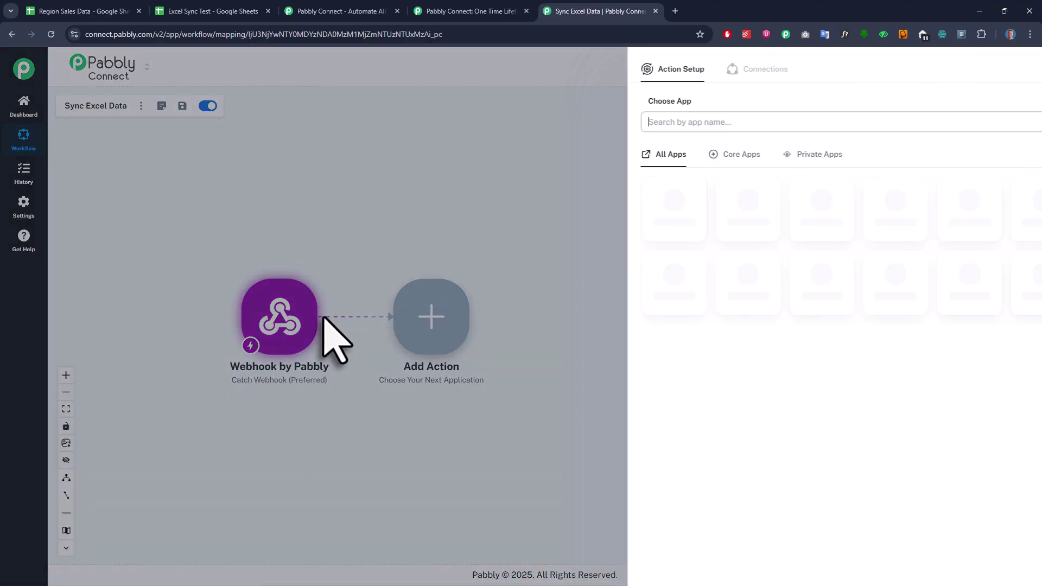
type("text")
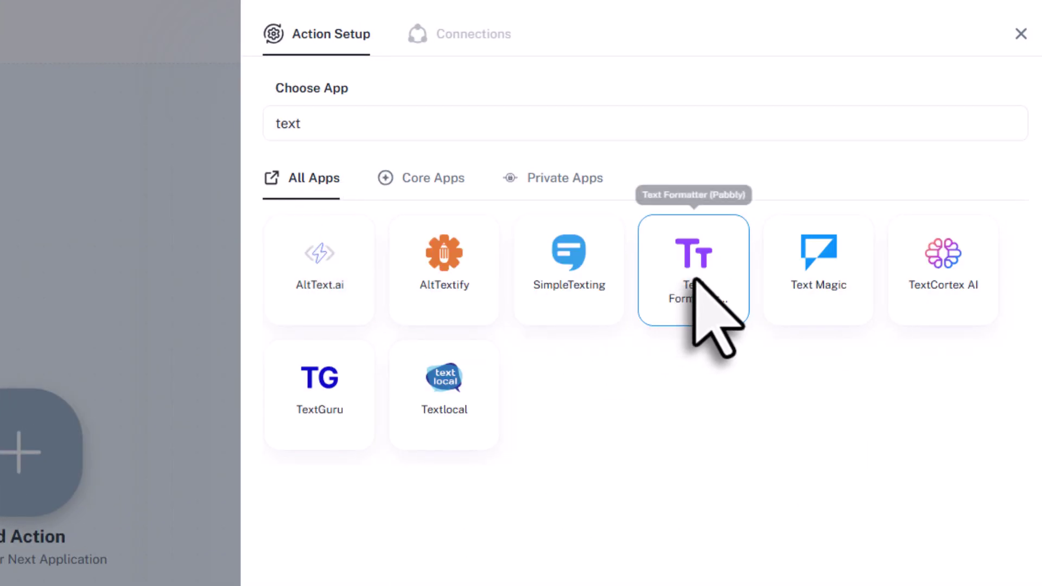
left_click(697, 282)
left_click(513, 209)
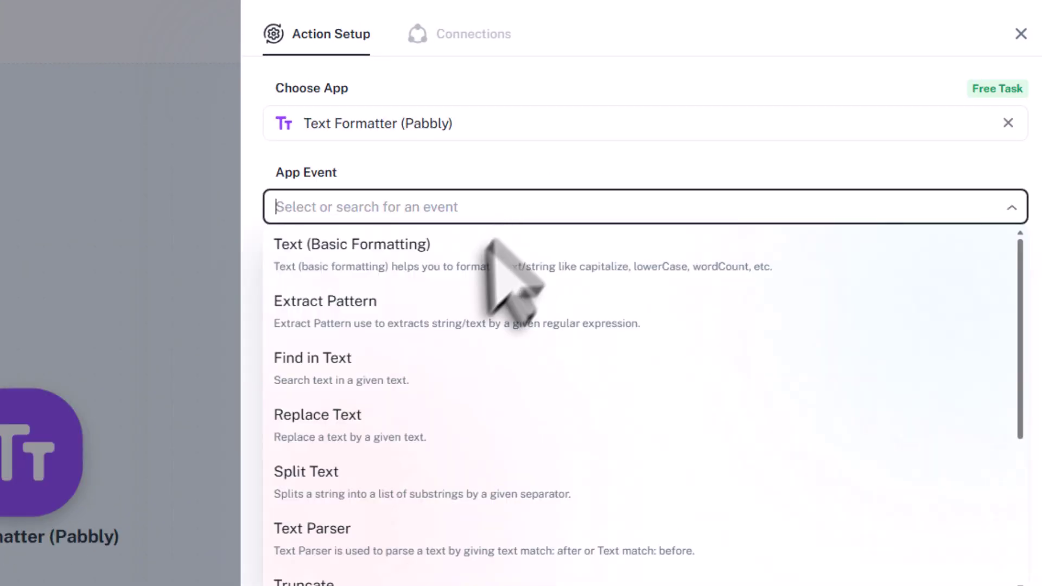
left_click(400, 437)
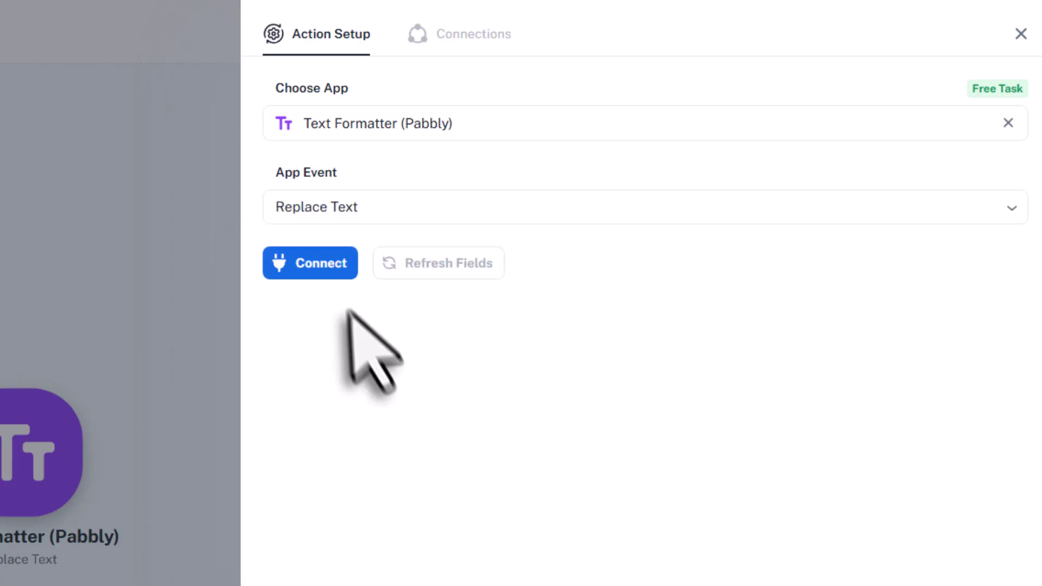
left_click(337, 264)
- Map the webhook data into Text, find [[ and replace with [, then save and test
left_click(319, 343)
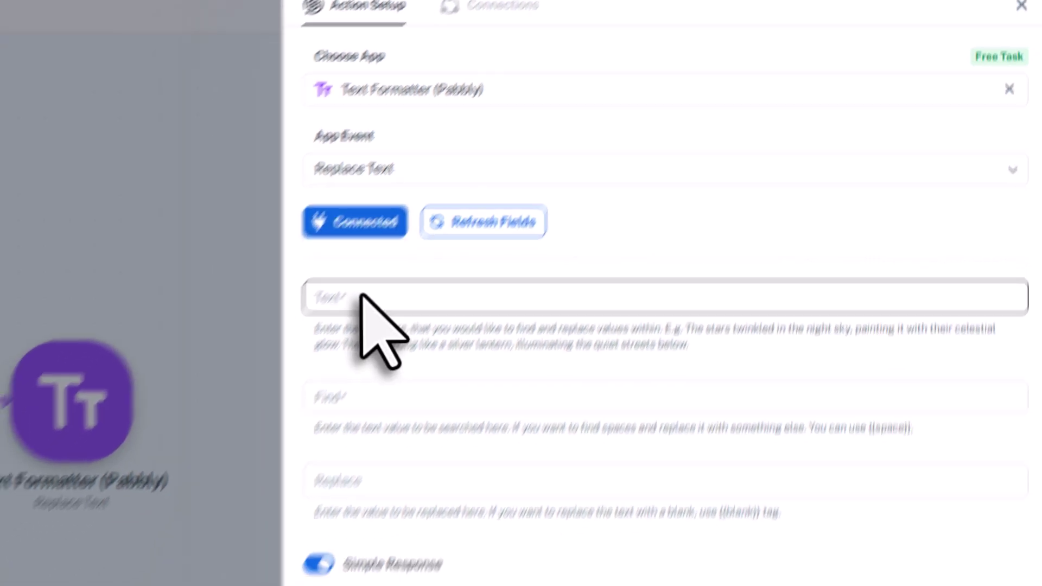
left_click(441, 448)
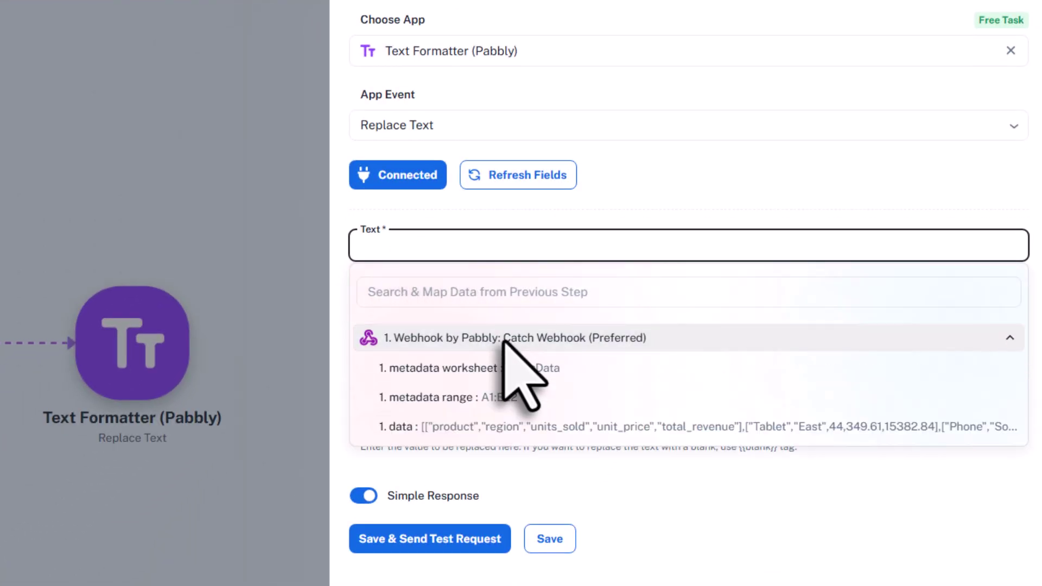
left_click(454, 428)
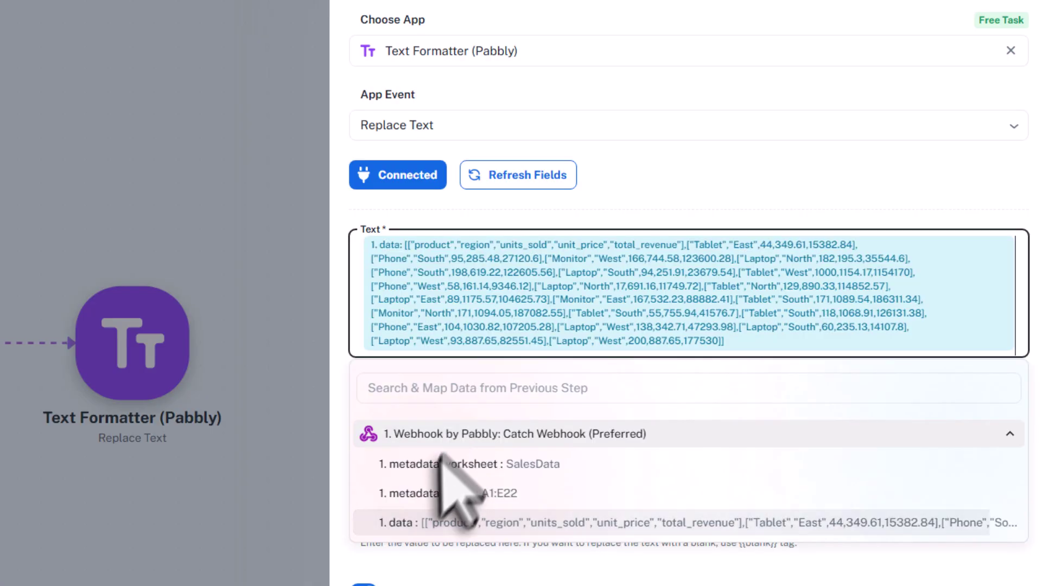
left_click(437, 433)
type("[[")
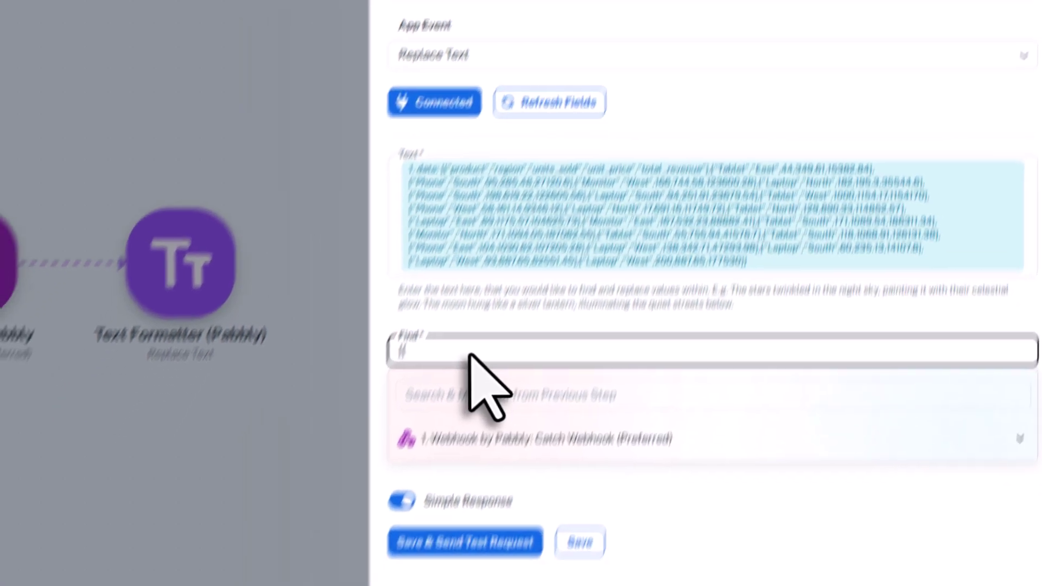
left_click(389, 510)
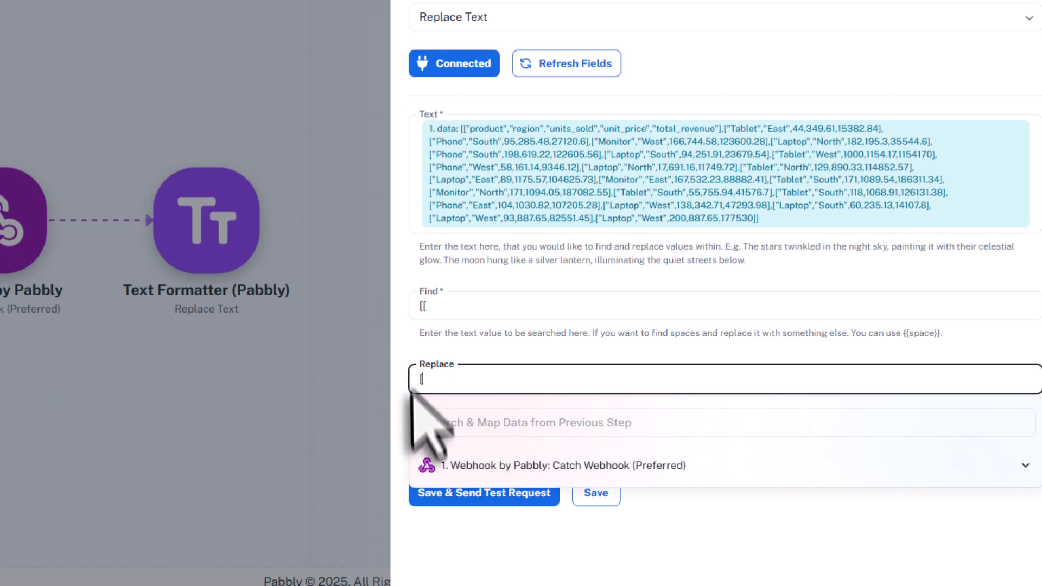
left_click(464, 497)
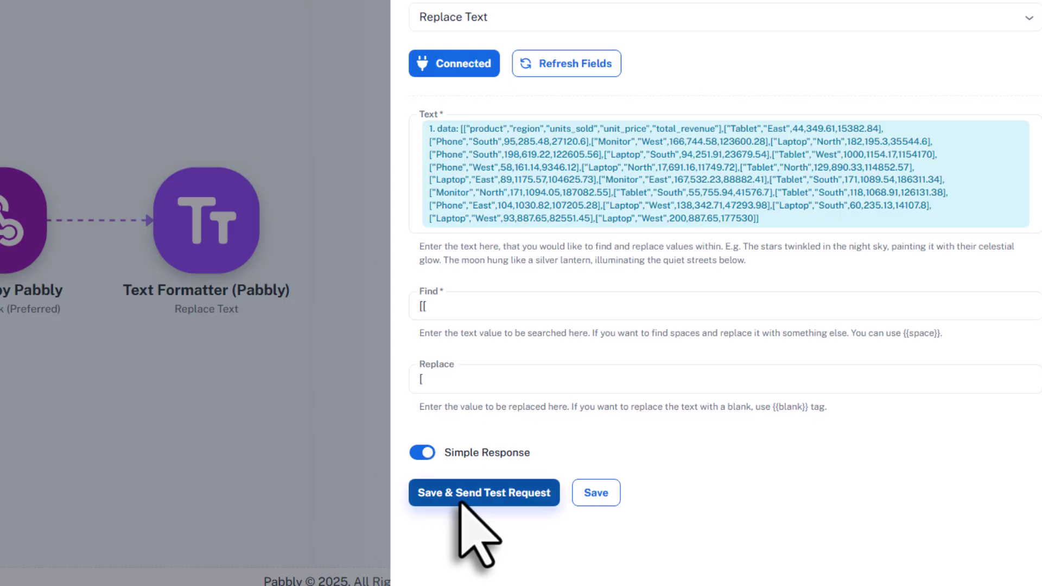
left_click(462, 501)
scroll(739, 485, "down", 3)
left_click(752, 468)
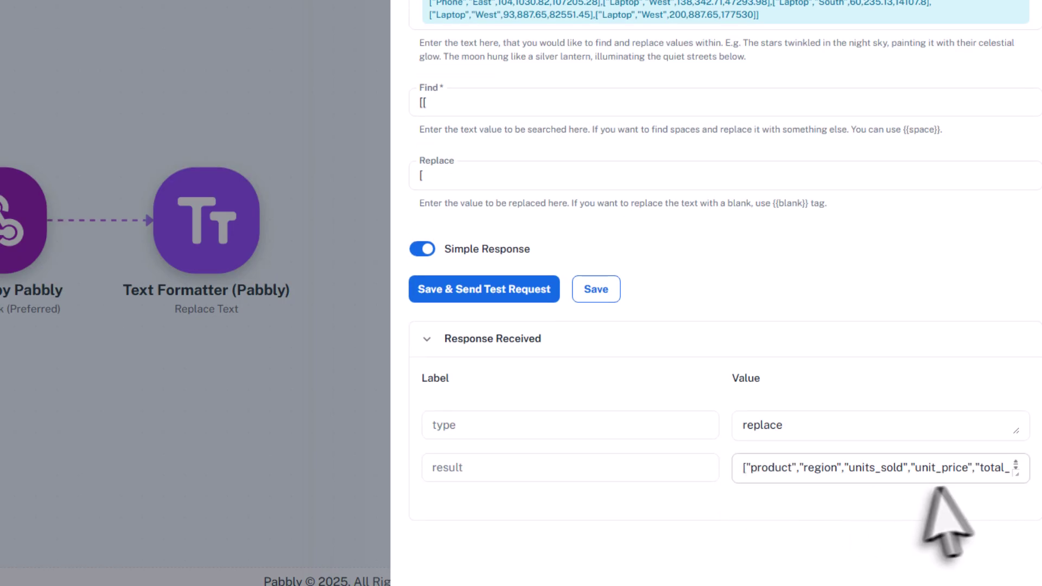
left_click_drag(1018, 473, 1017, 530)
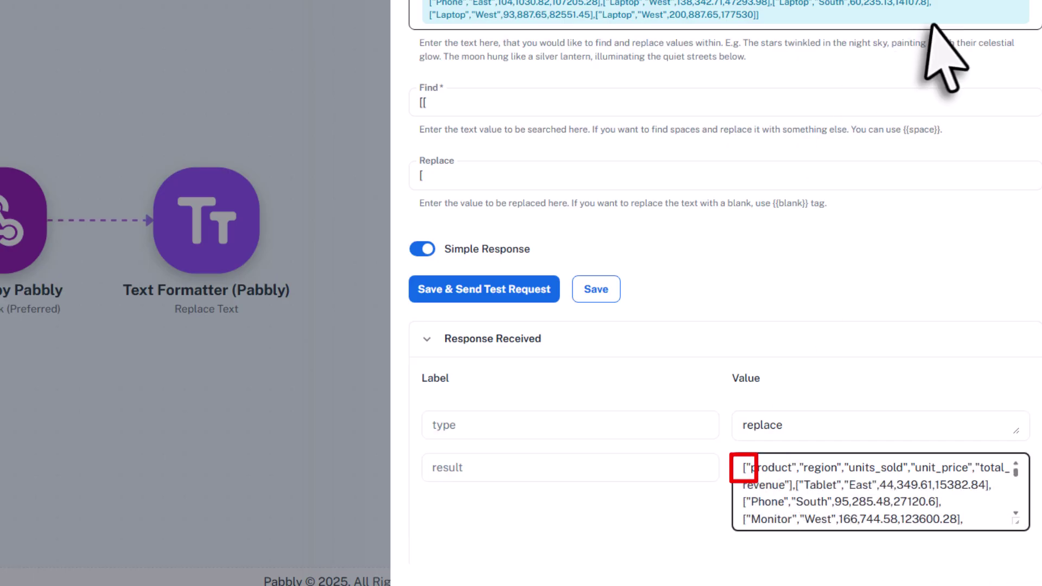
- Add a second Text Formatter (Pabbly) Replace Text action after the first one
left_click(1023, 26)
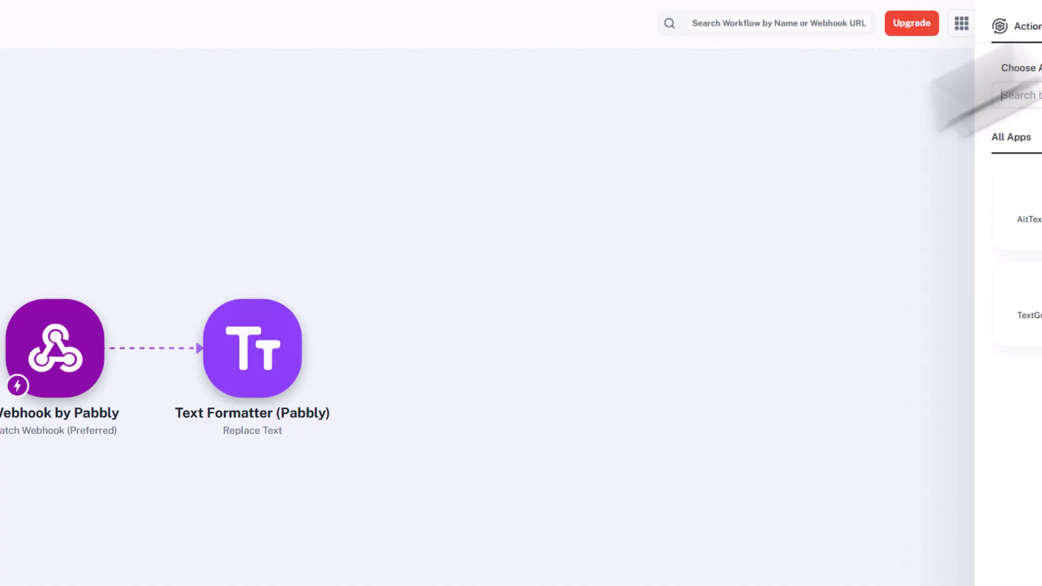
left_click(311, 349)
type("text")
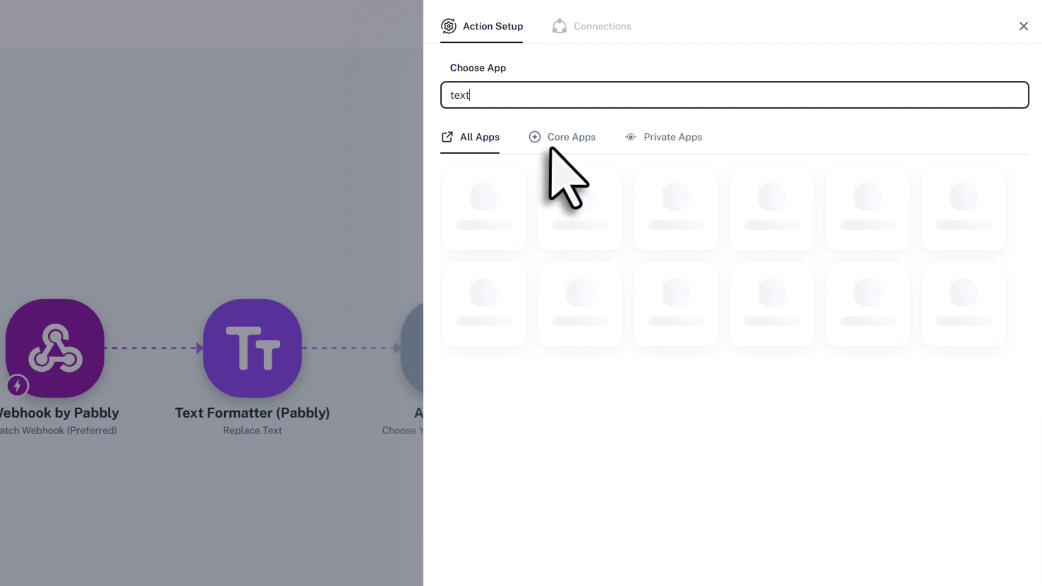
left_click(762, 206)
left_click(628, 163)
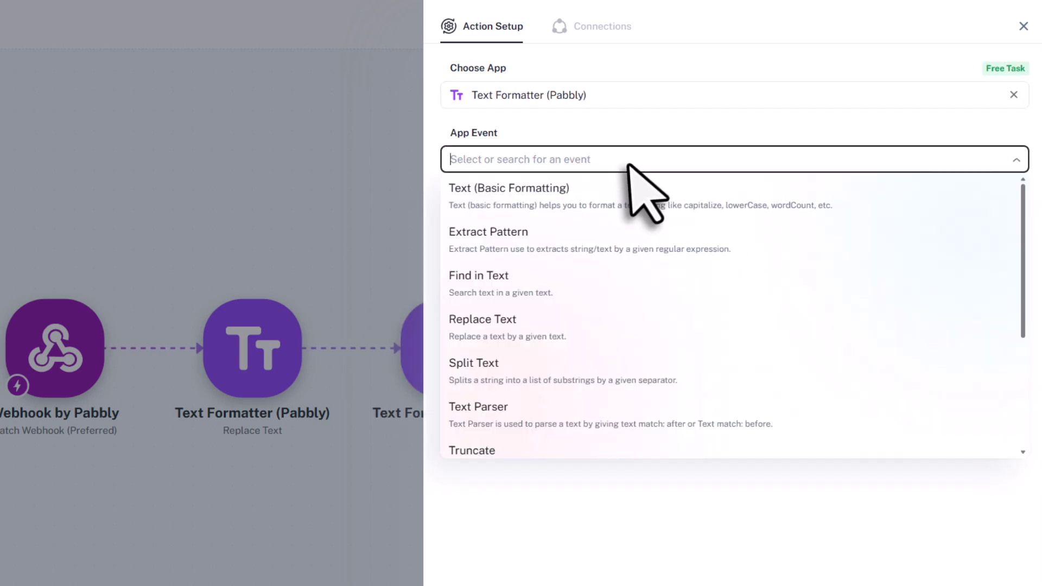
left_click(542, 328)
left_click(491, 207)
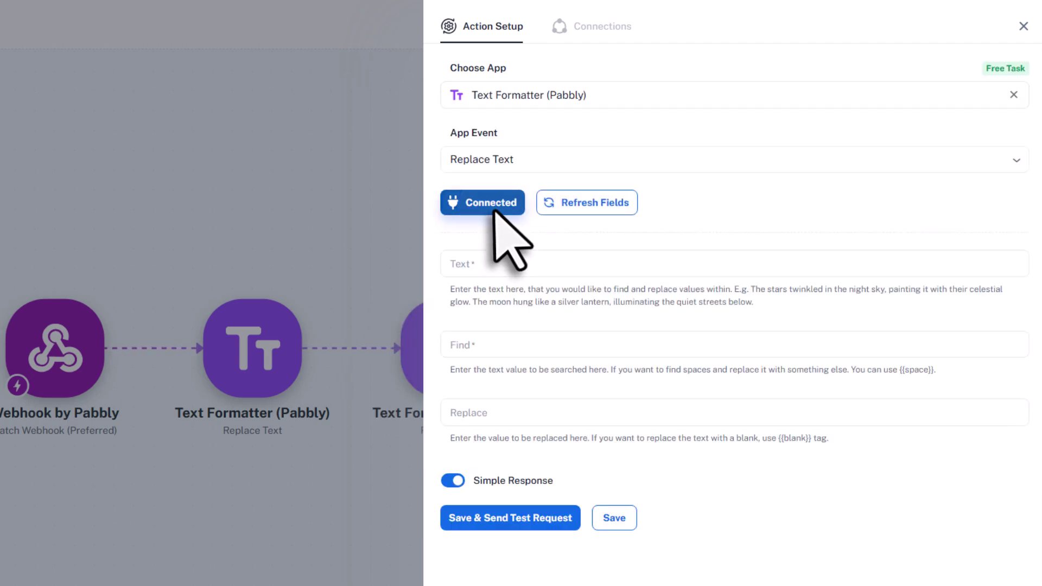
- Map the first formatter's result into Text, find ]] and replace with ], then save and test
left_click(521, 260)
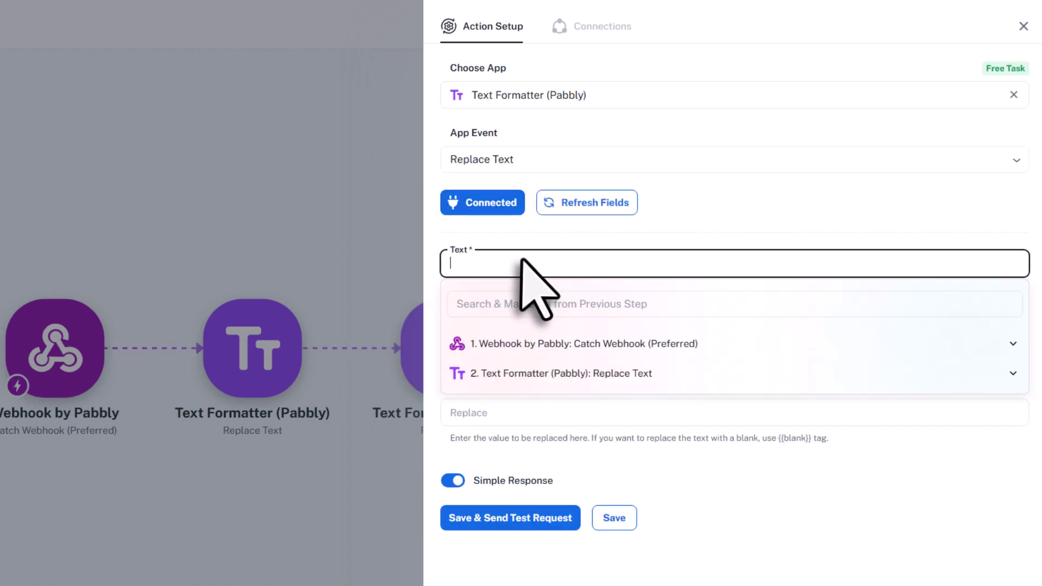
left_click(641, 374)
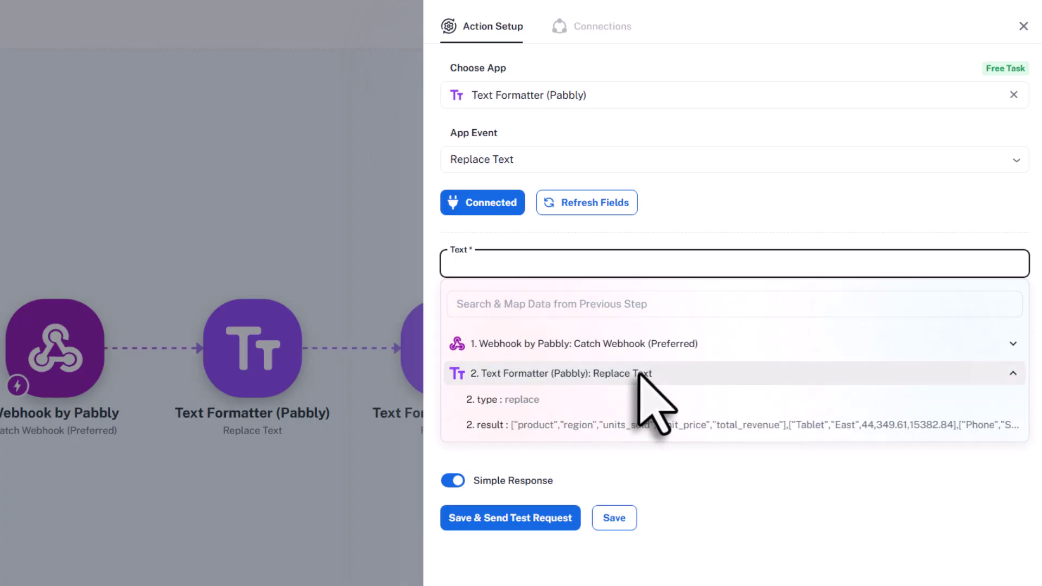
left_click(628, 425)
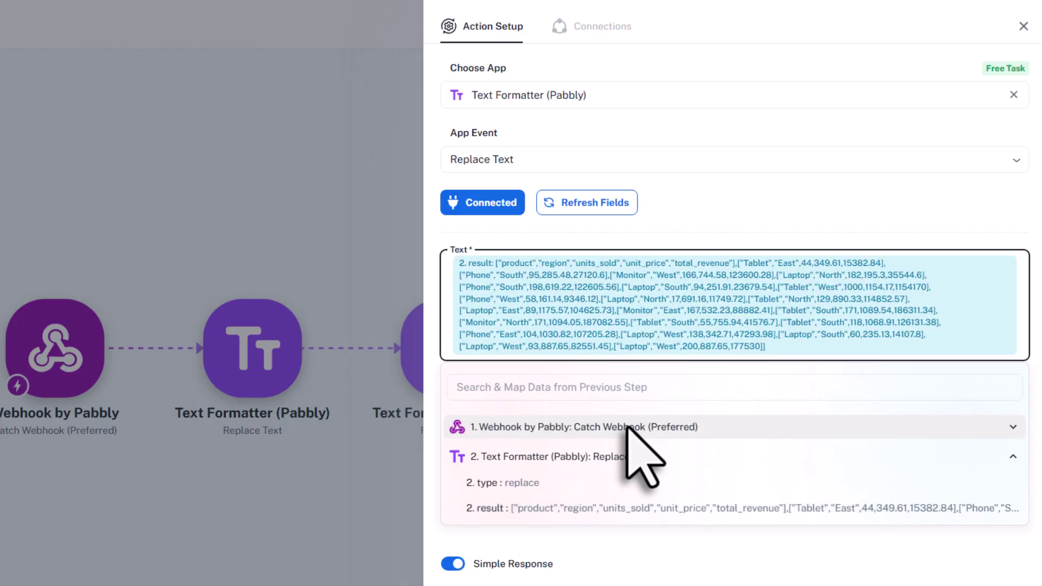
left_click(497, 434)
type("]]")
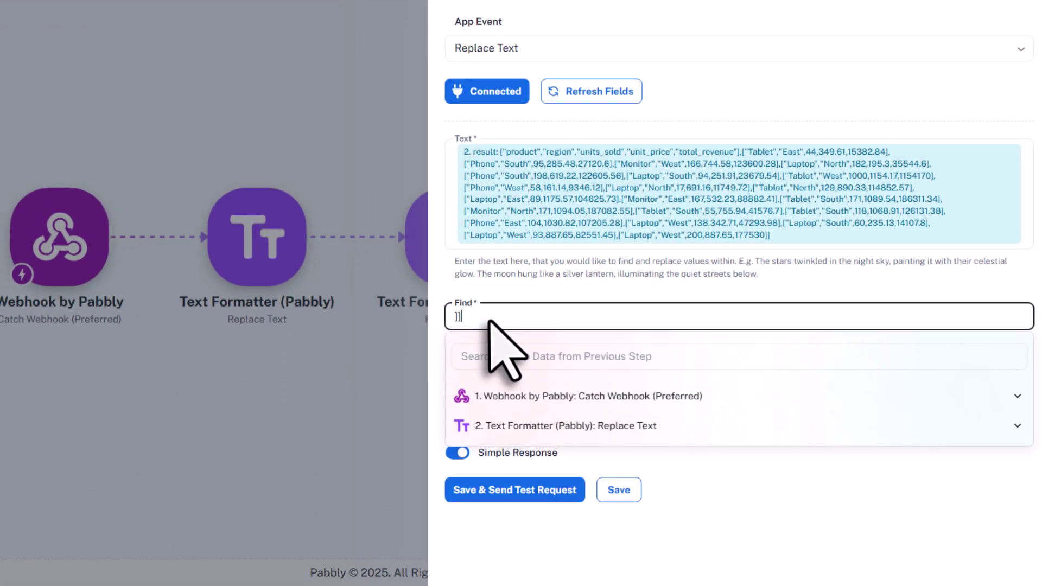
left_click(437, 335)
left_click(495, 388)
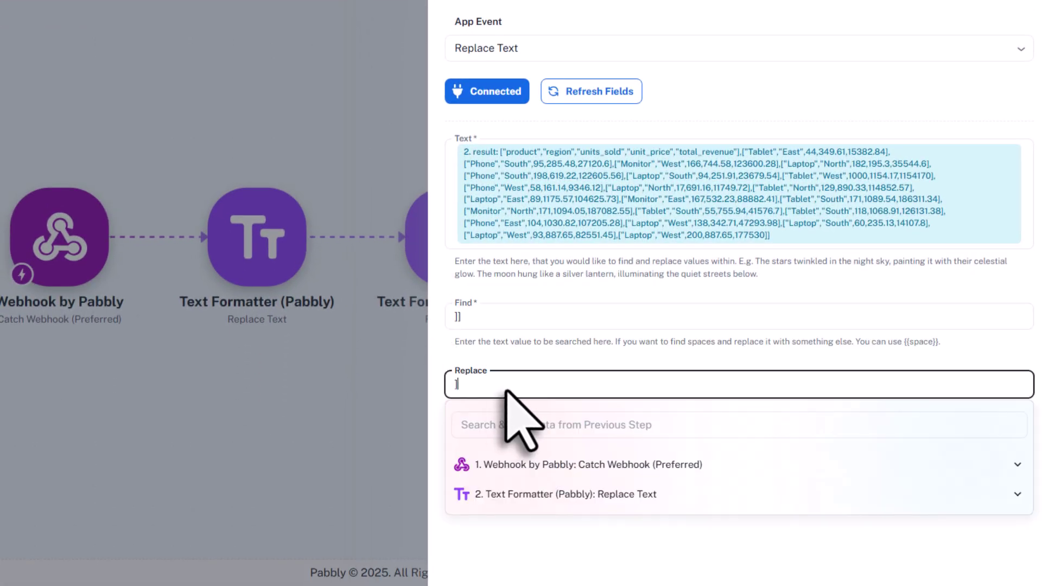
left_click(537, 553)
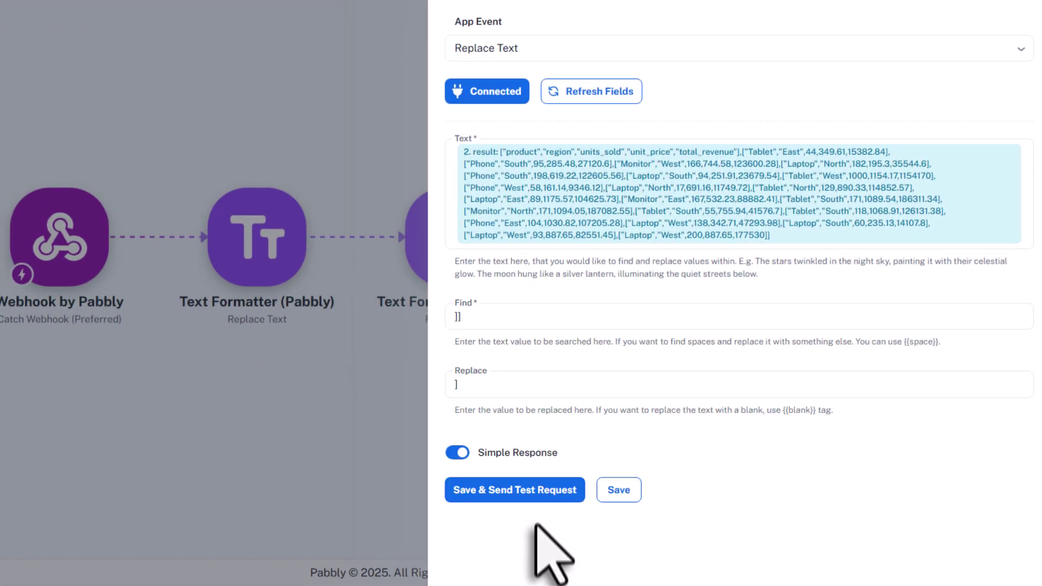
left_click(537, 490)
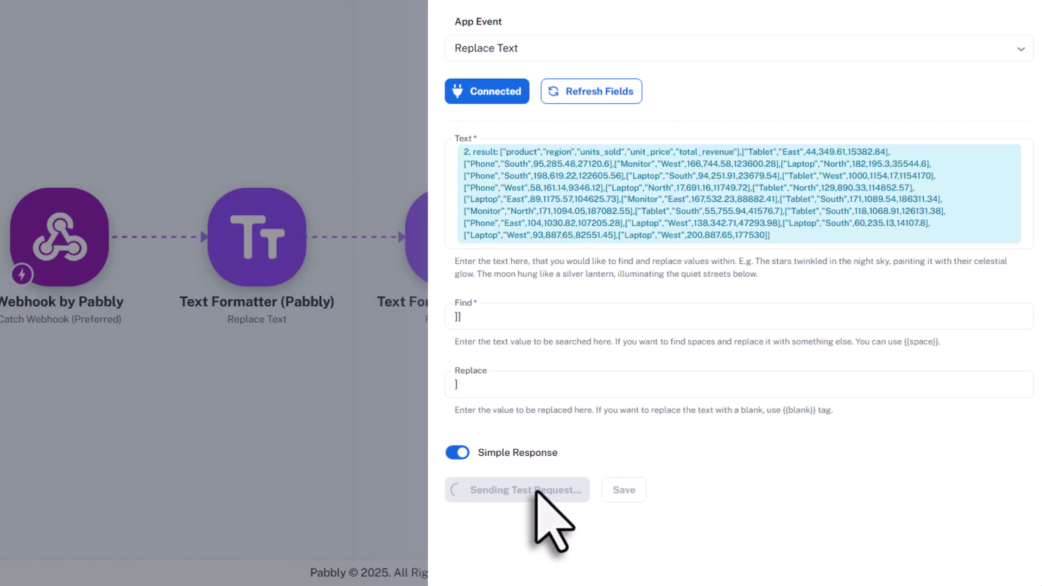
- Add a Google Sheets action after the last formatter with the Update Range Values event
left_click(1017, 18)
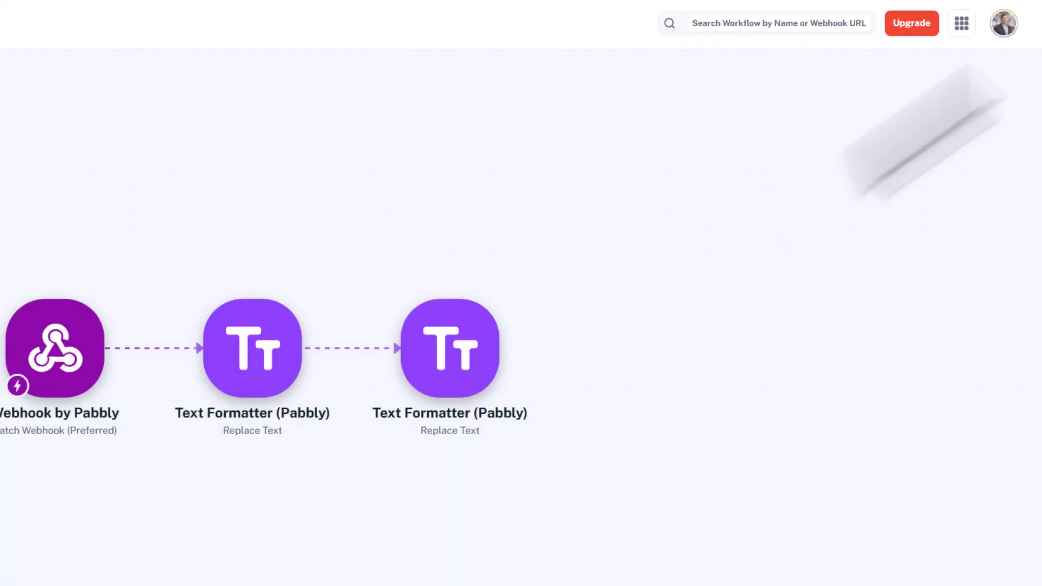
left_click(511, 352)
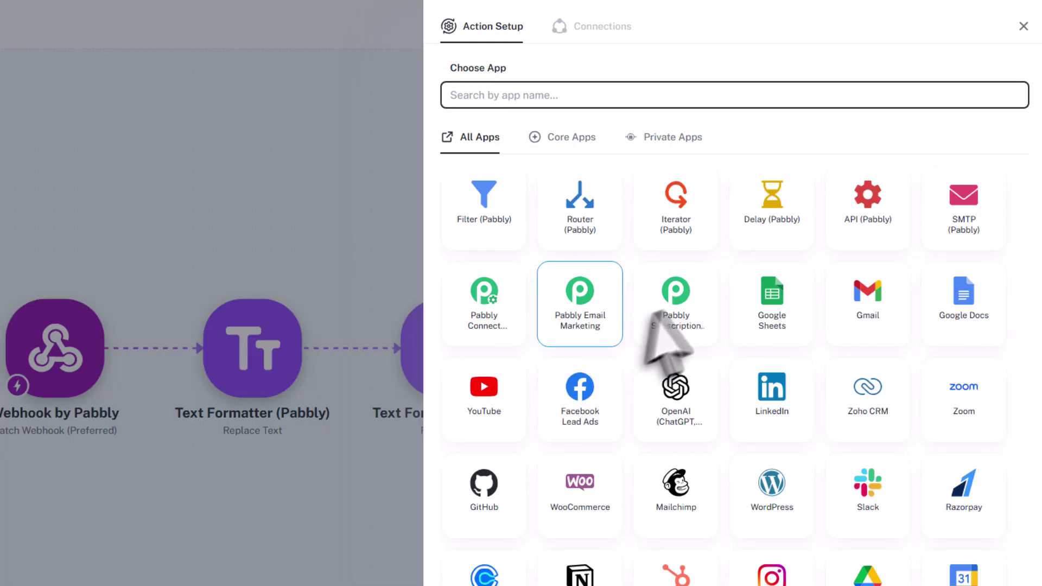
left_click(784, 301)
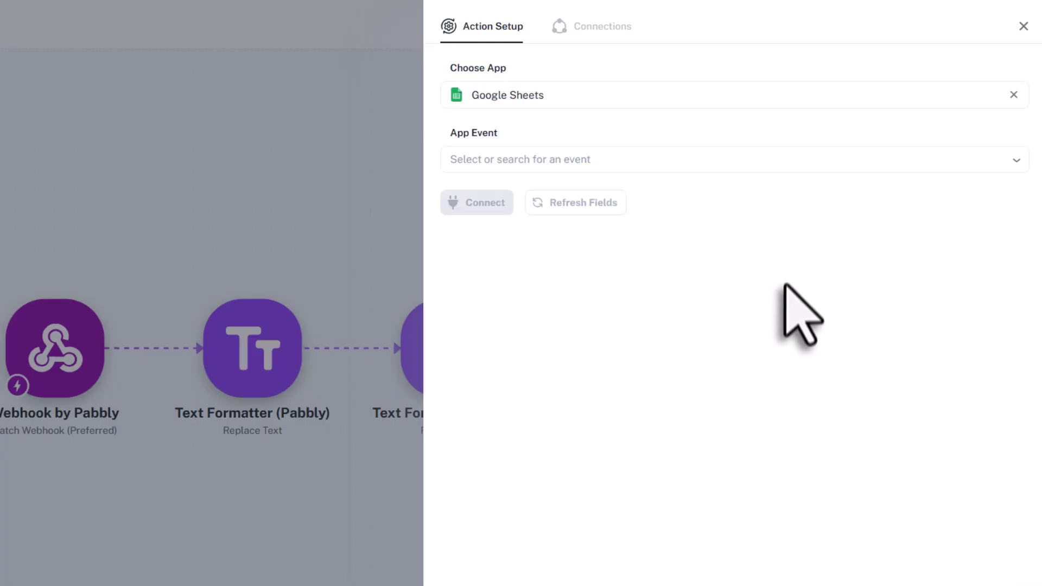
left_click(879, 167)
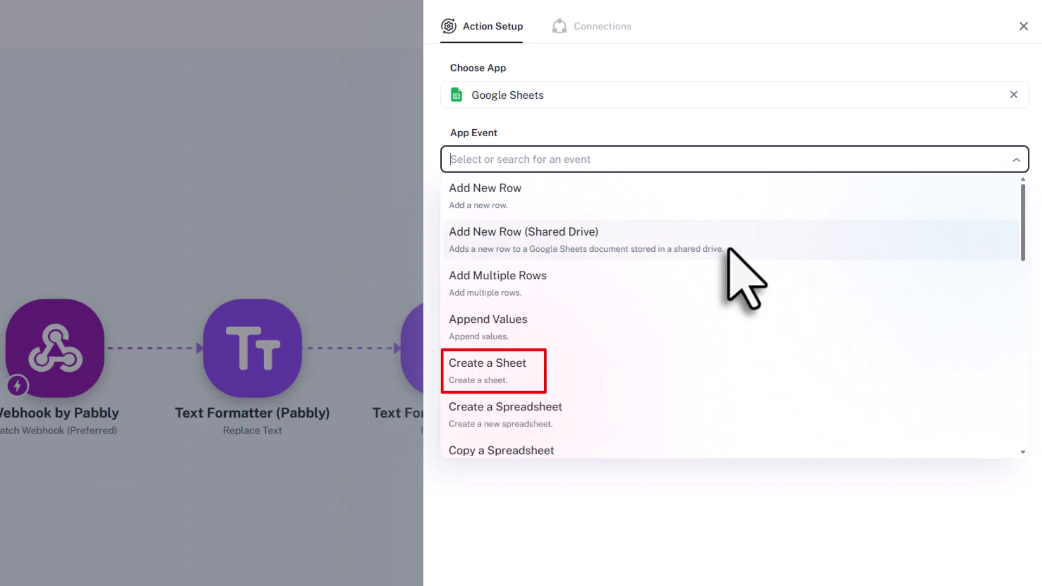
scroll(729, 249, "down", 5)
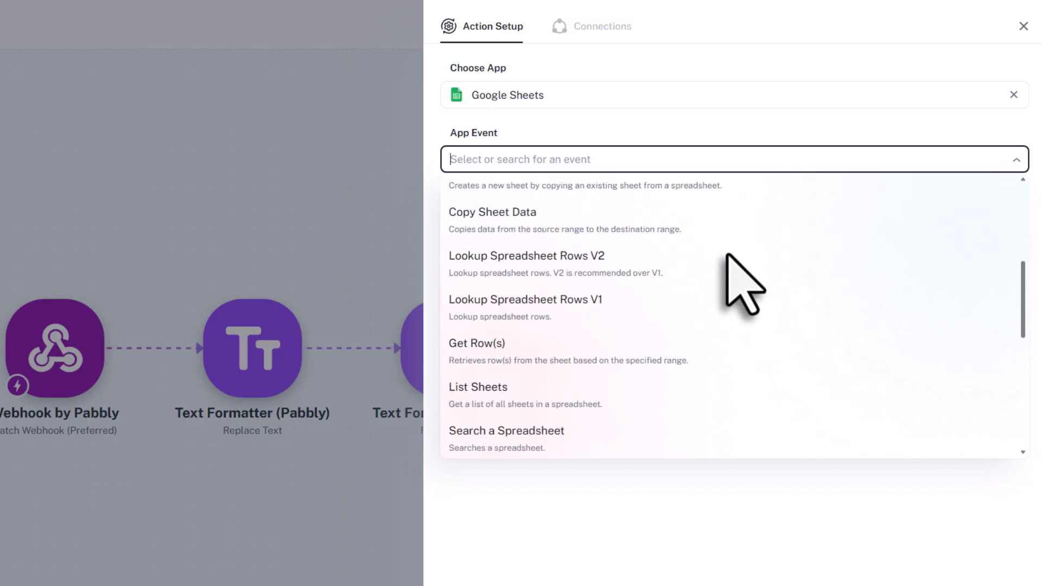
scroll(728, 255, "down", 5)
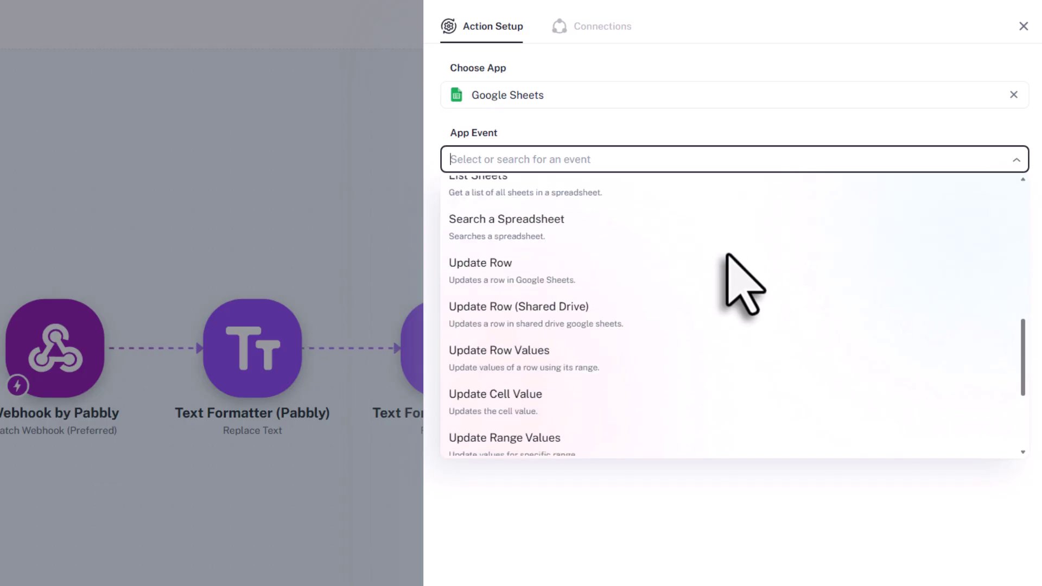
scroll(728, 255, "down", 2)
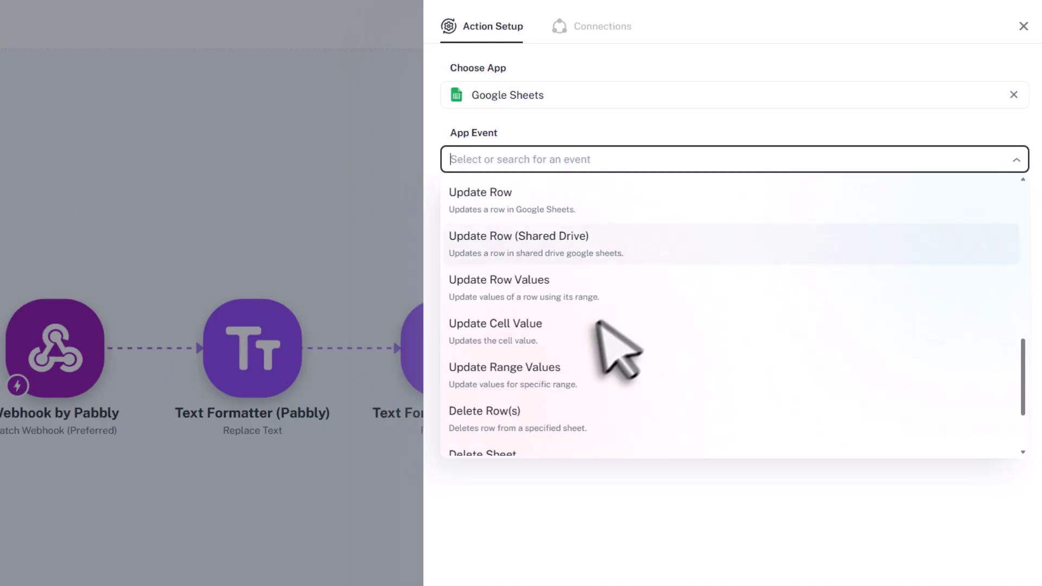
left_click(525, 376)
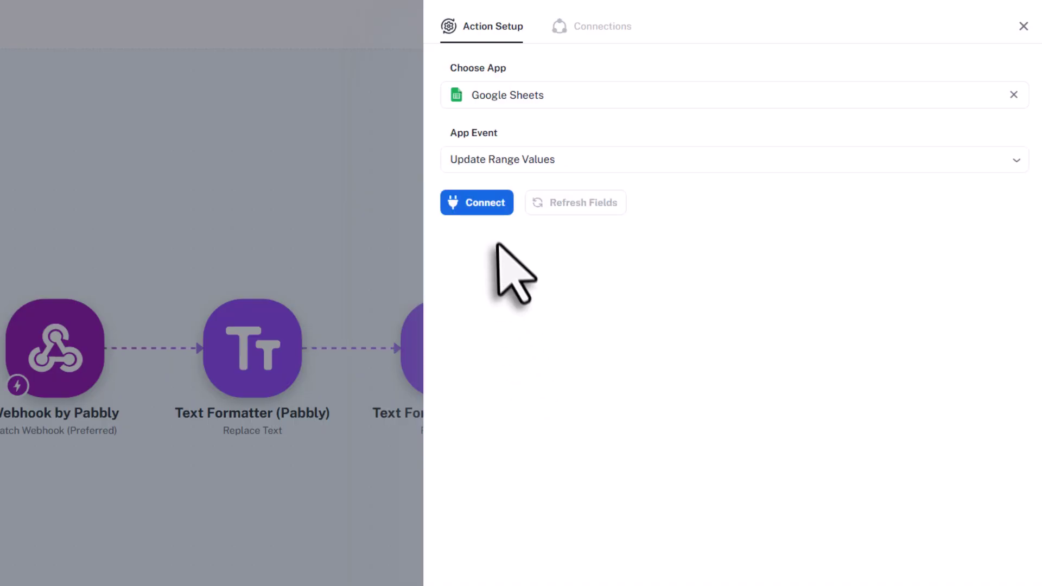
- Select the existing 'Google Sheets #1' connection for the Google Sheets step
left_click(492, 210)
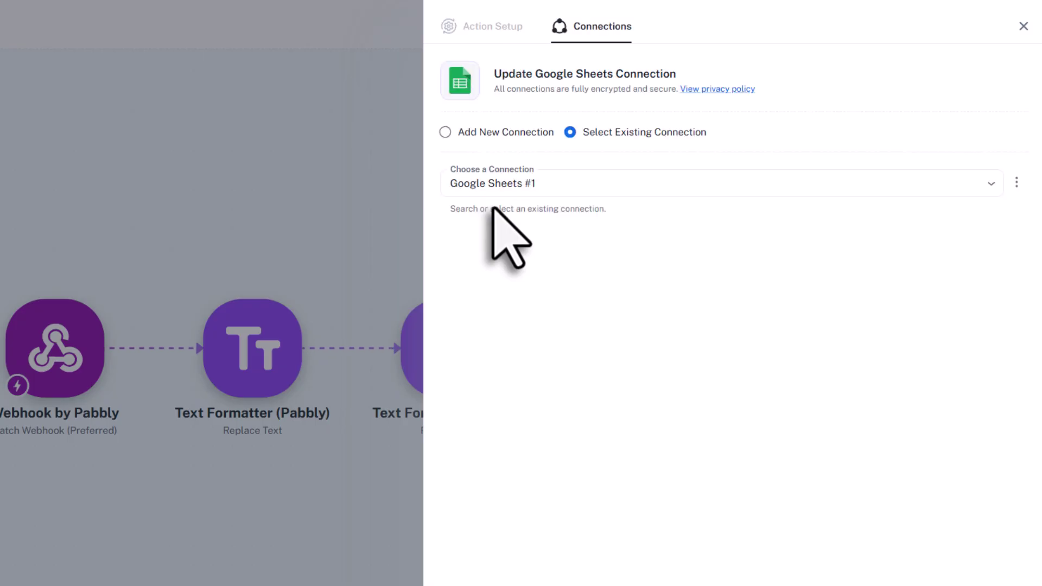
left_click(445, 133)
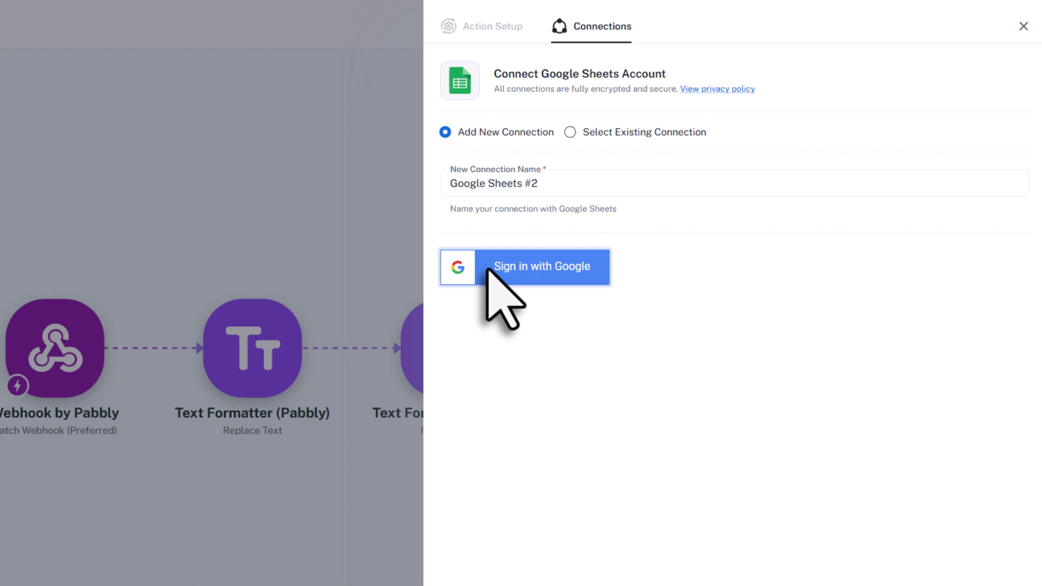
left_click(570, 132)
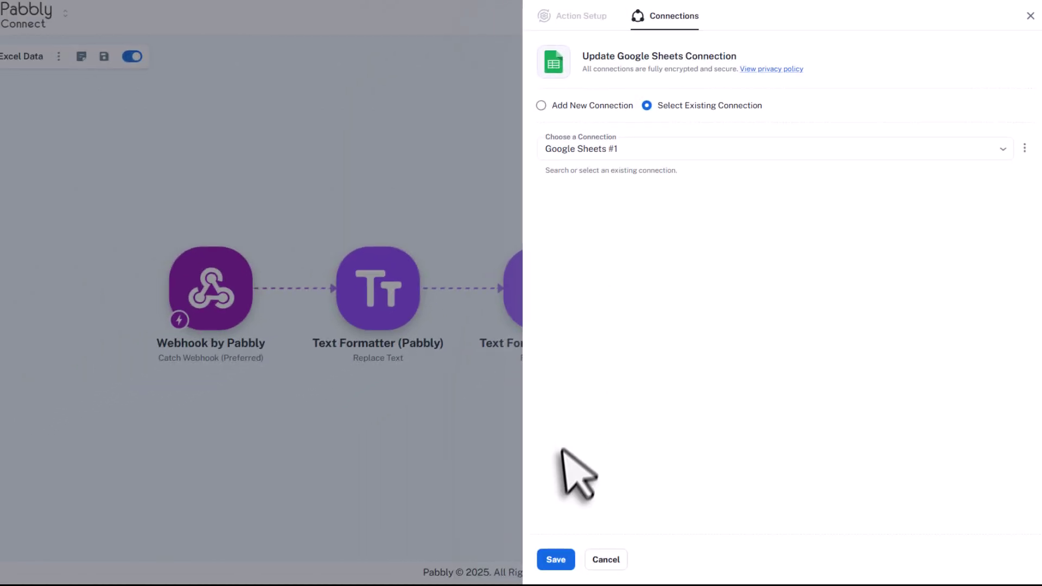
- Save the connection, choose spreadsheet Excel Sync Test, and map Sheet to the webhook's worksheet SalesData
left_click(557, 560)
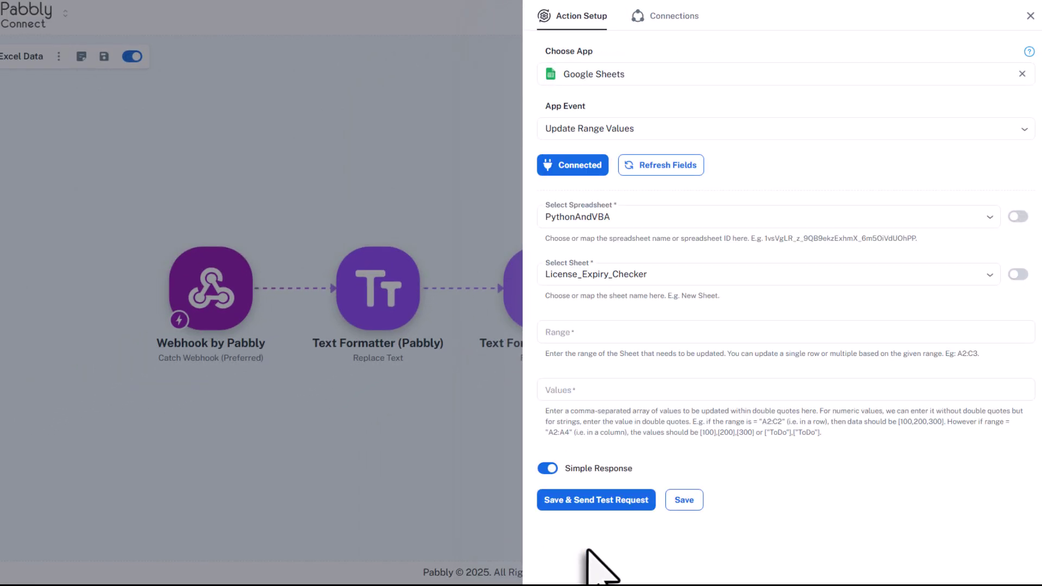
left_click(992, 222)
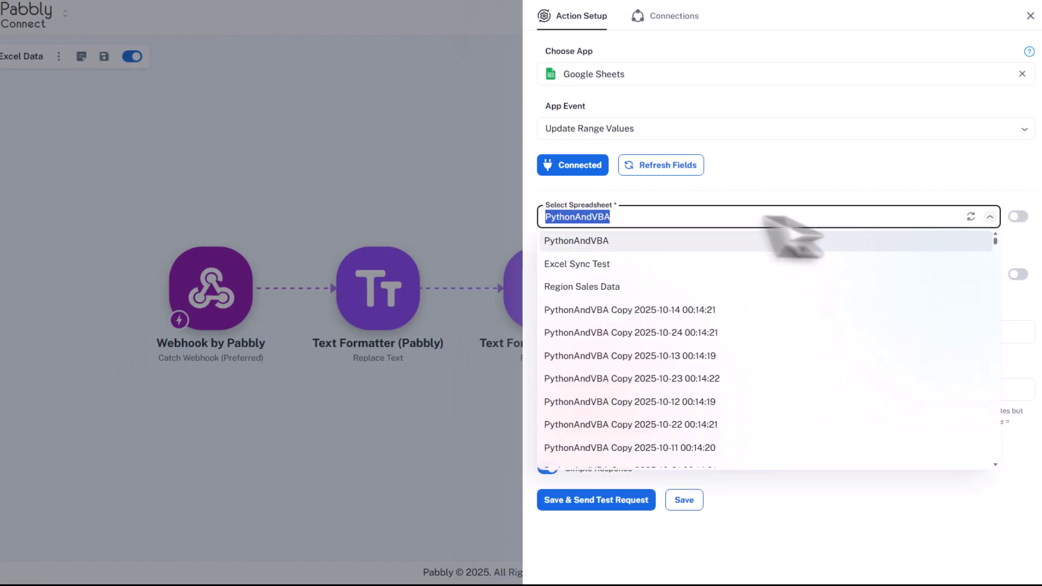
left_click(578, 264)
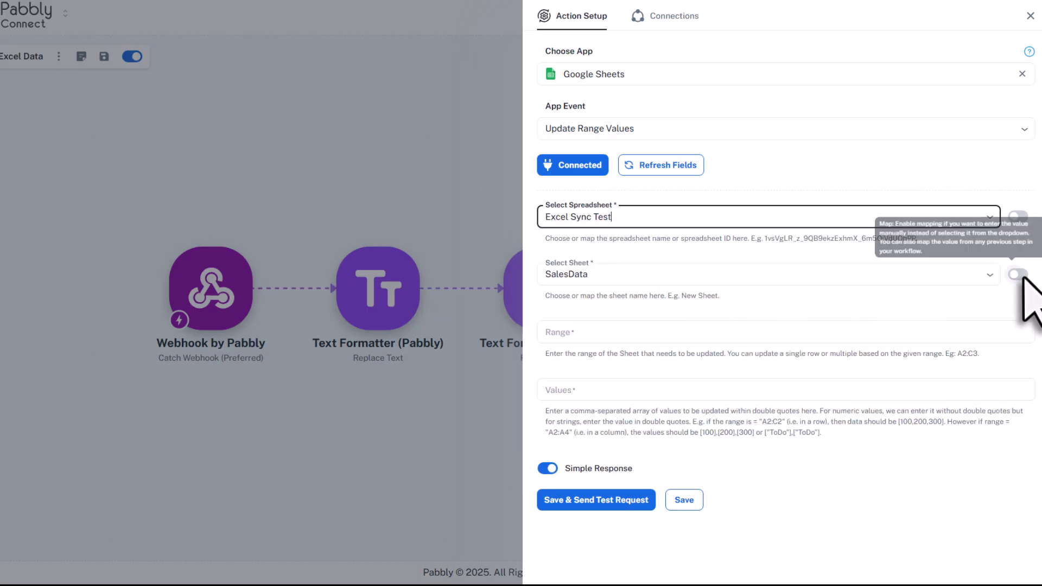
left_click(610, 276)
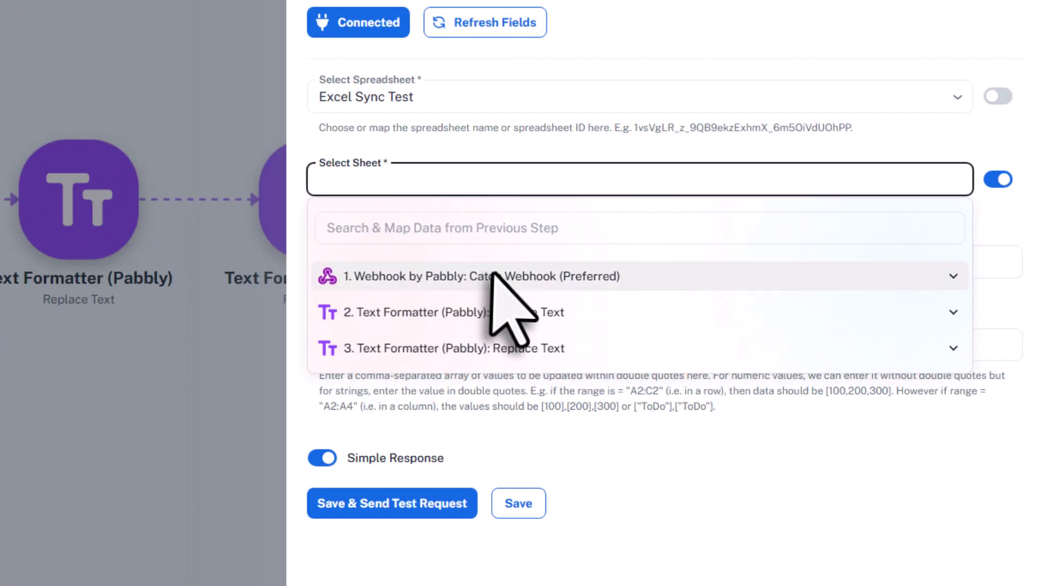
left_click(491, 281)
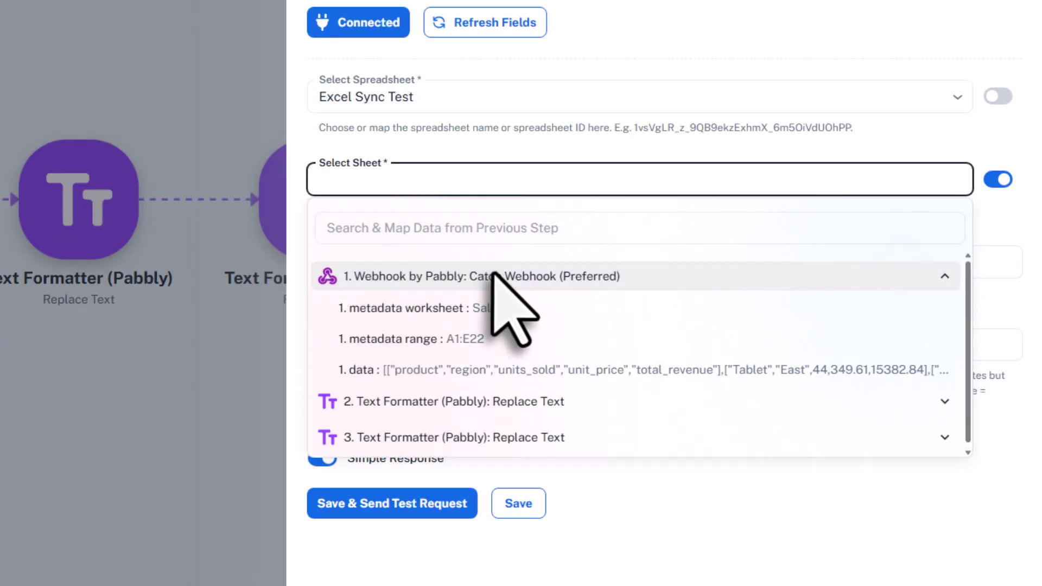
left_click(501, 311)
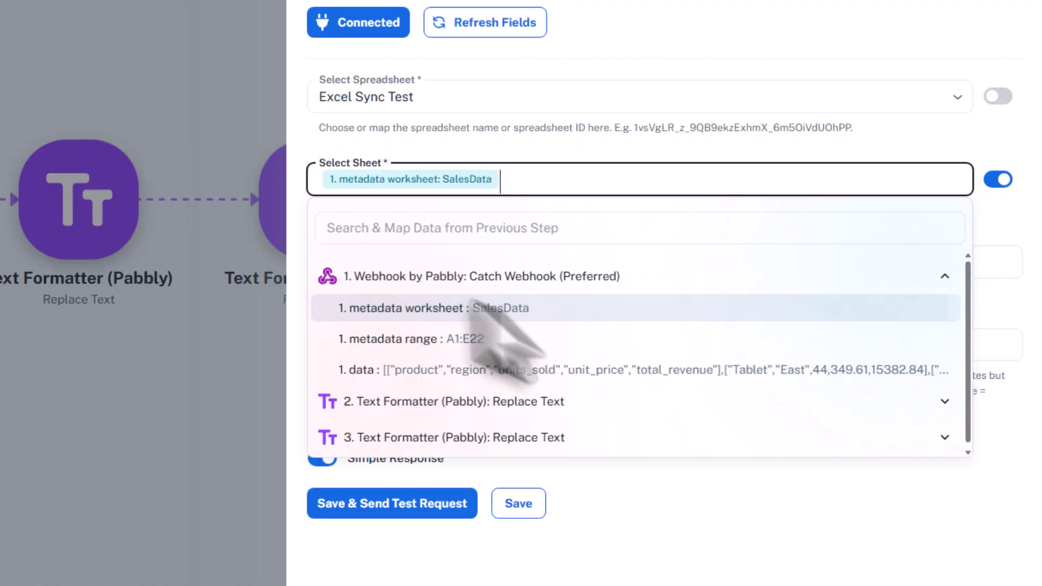
left_click(293, 221)
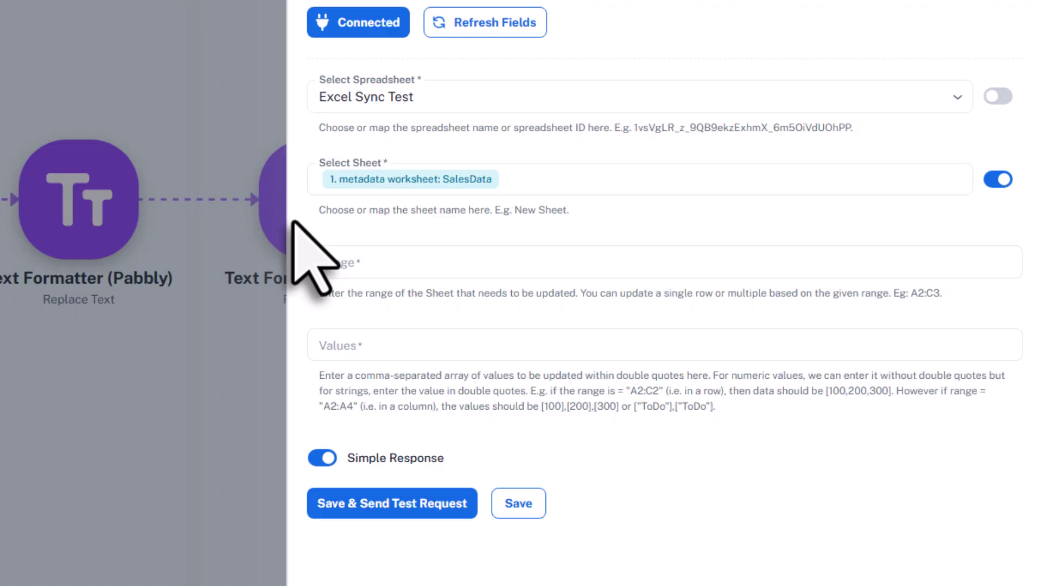
- Map Range to the webhook's A1:E22 and Values to the cleaned formatter result, then save and test
left_click(456, 263)
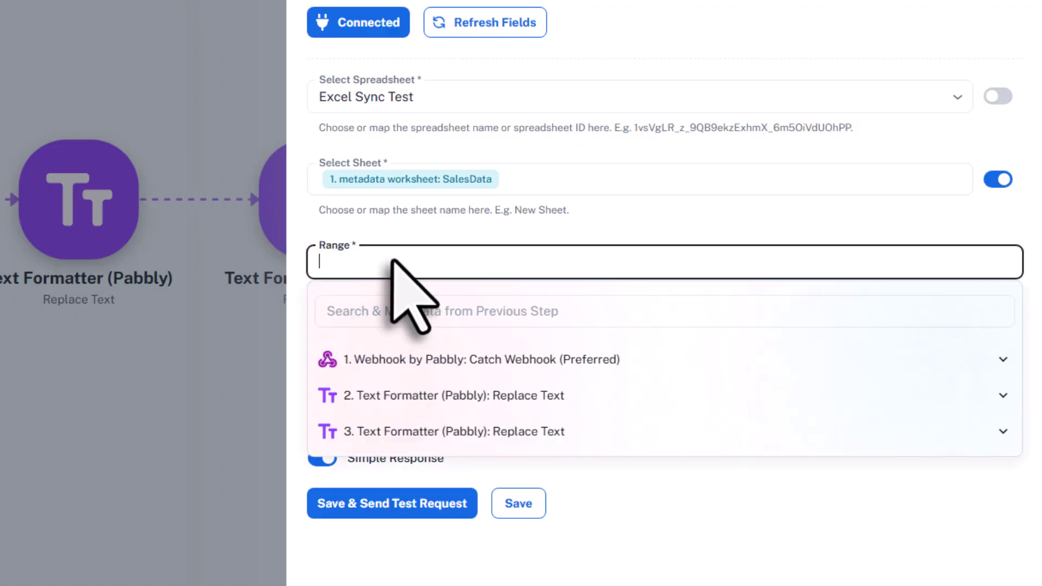
left_click(464, 363)
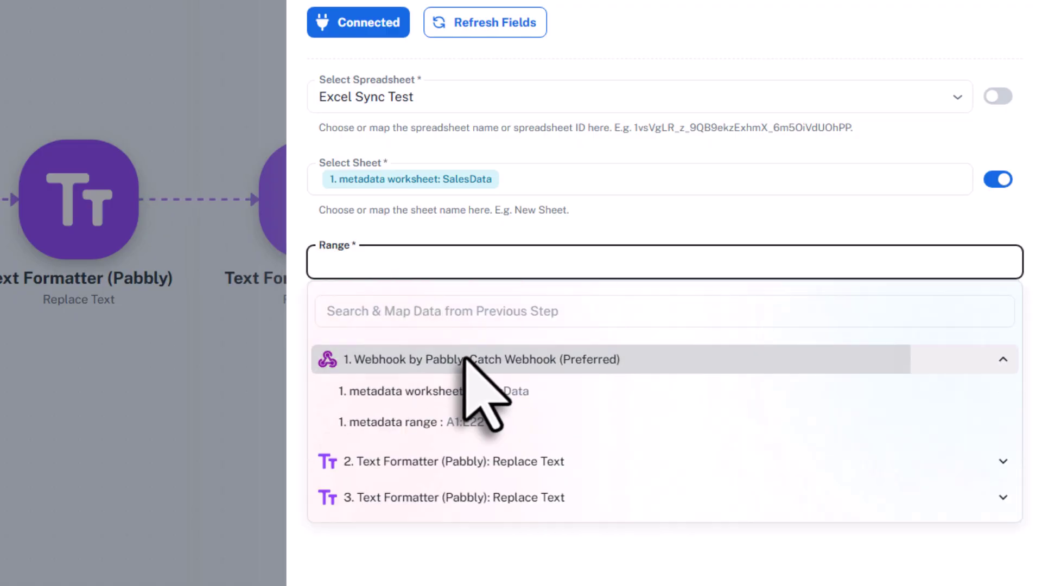
left_click(474, 427)
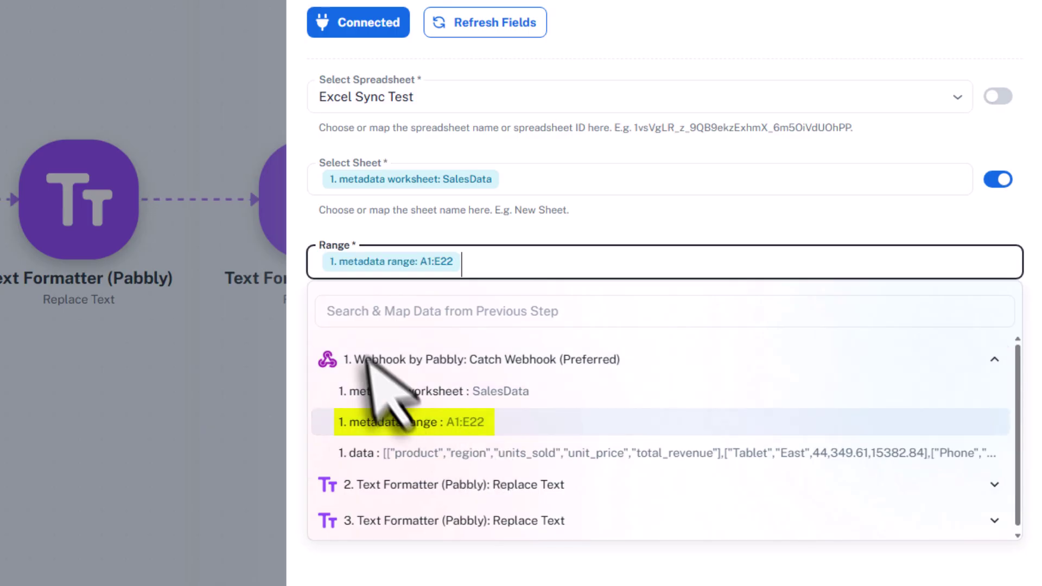
left_click(296, 298)
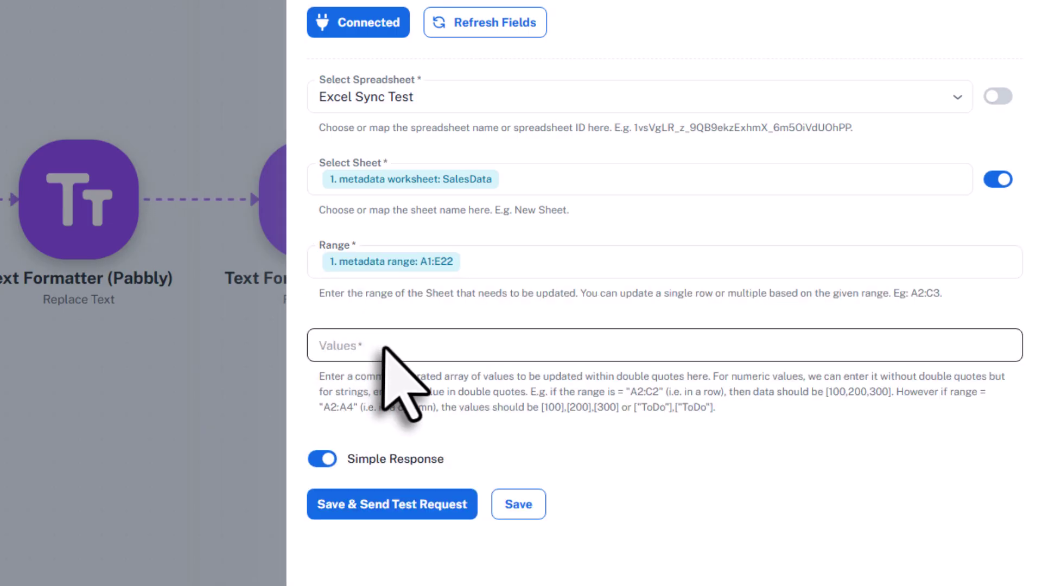
left_click(450, 350)
scroll(488, 467, "down", 1)
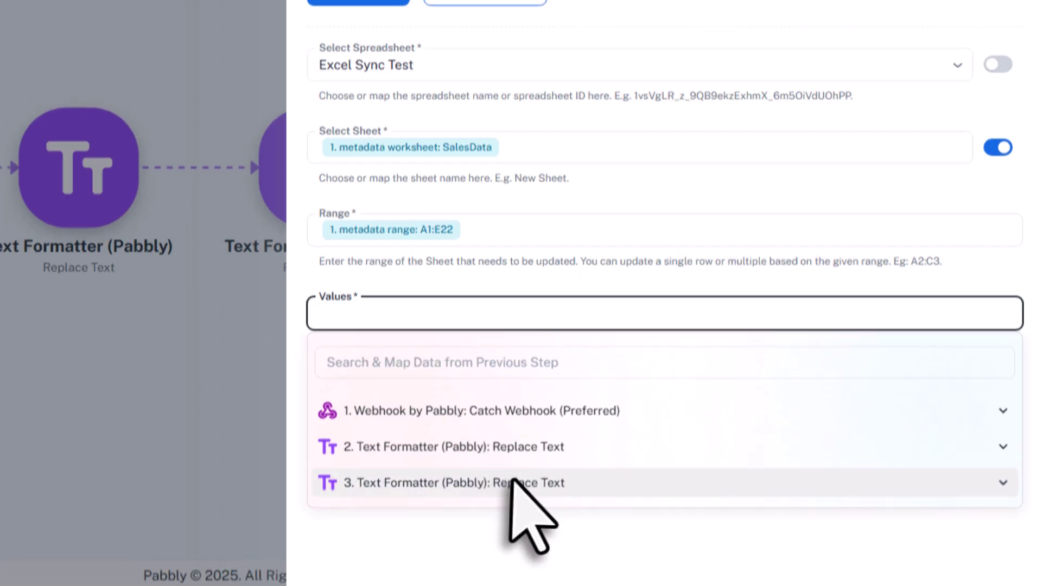
left_click(513, 477)
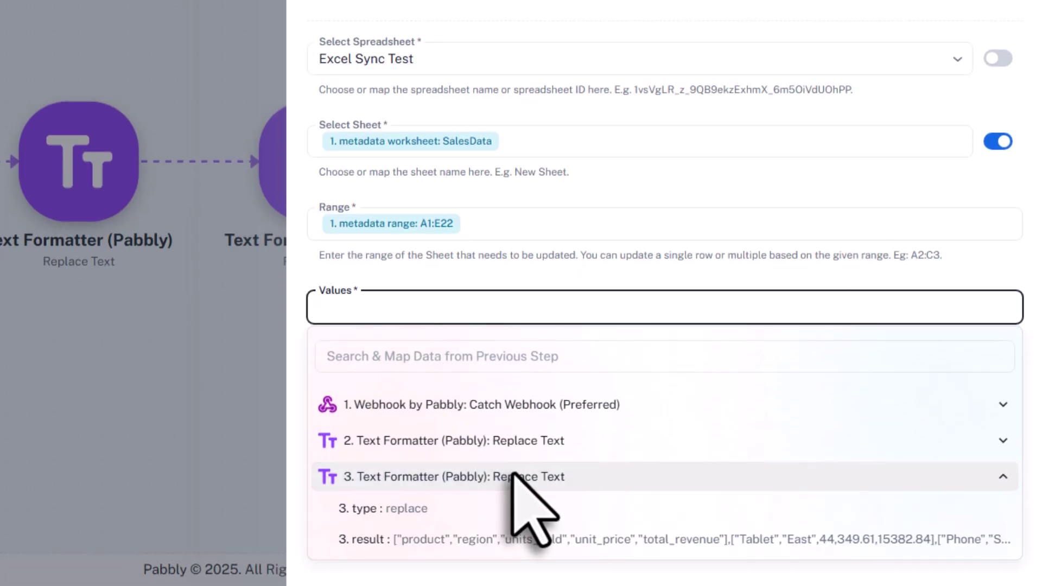
left_click(502, 539)
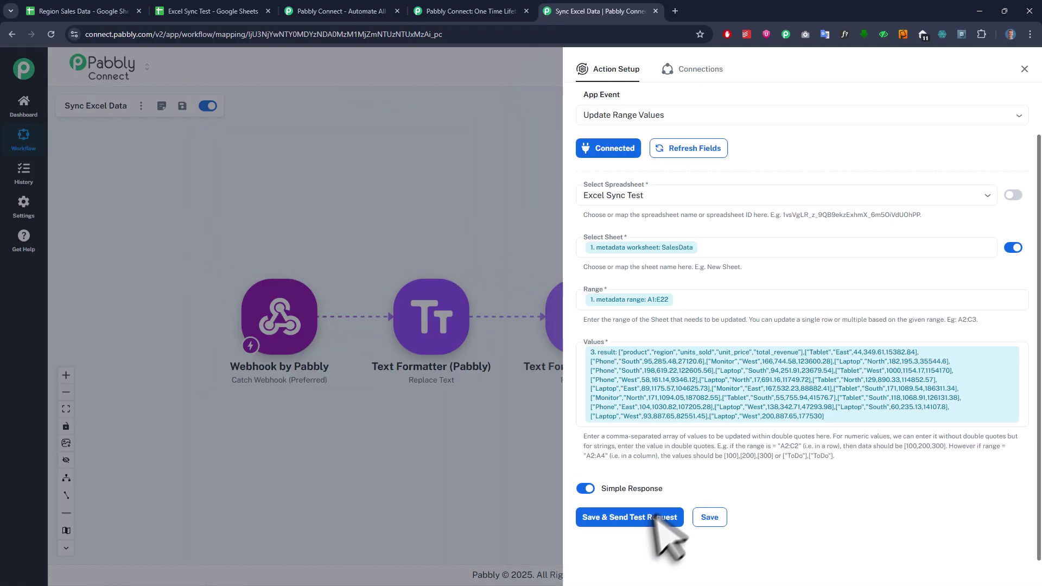
left_click(651, 517)
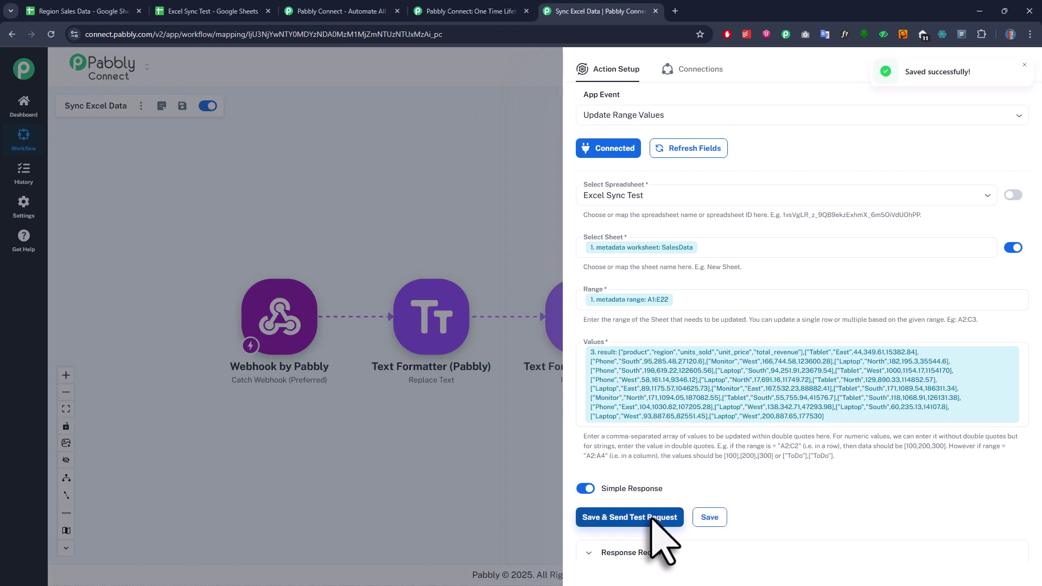
scroll(844, 503, "down", 4)
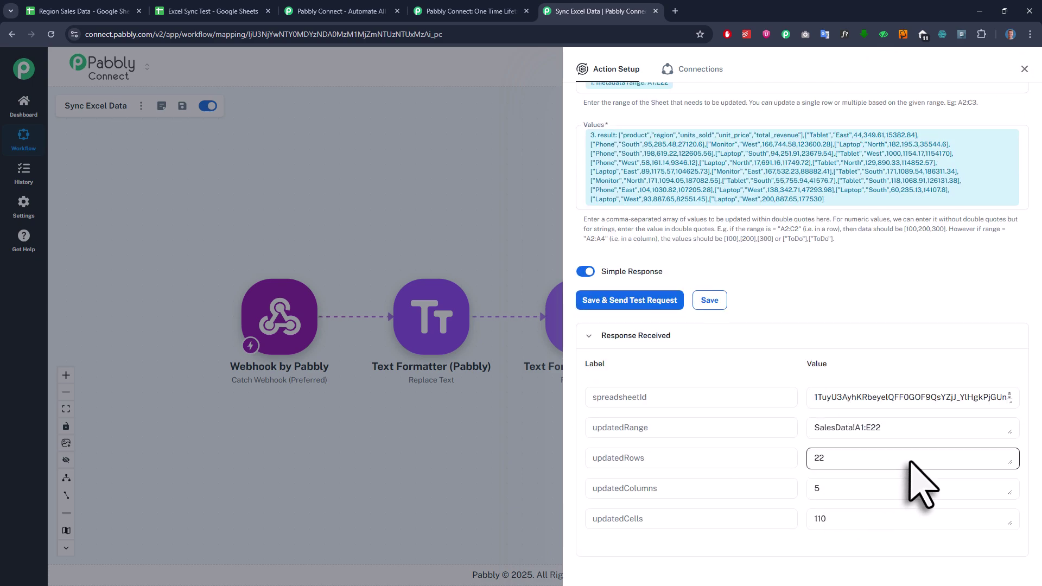
- Check the Excel Sync Test SalesData tab for the 22-row table, then return to the Sync Excel Data workflow
left_click(233, 7)
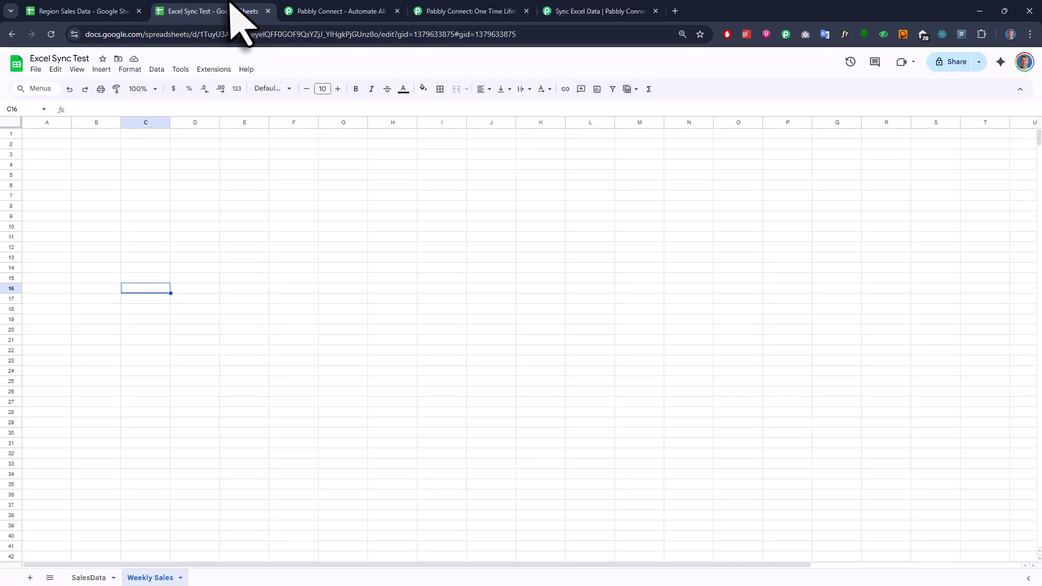
left_click(93, 577)
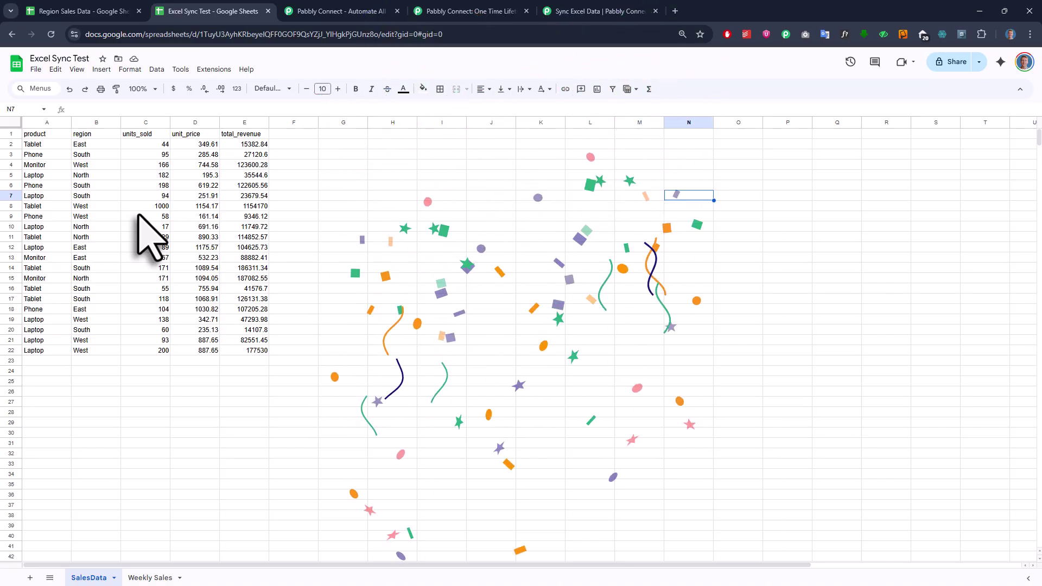
left_click(575, 15)
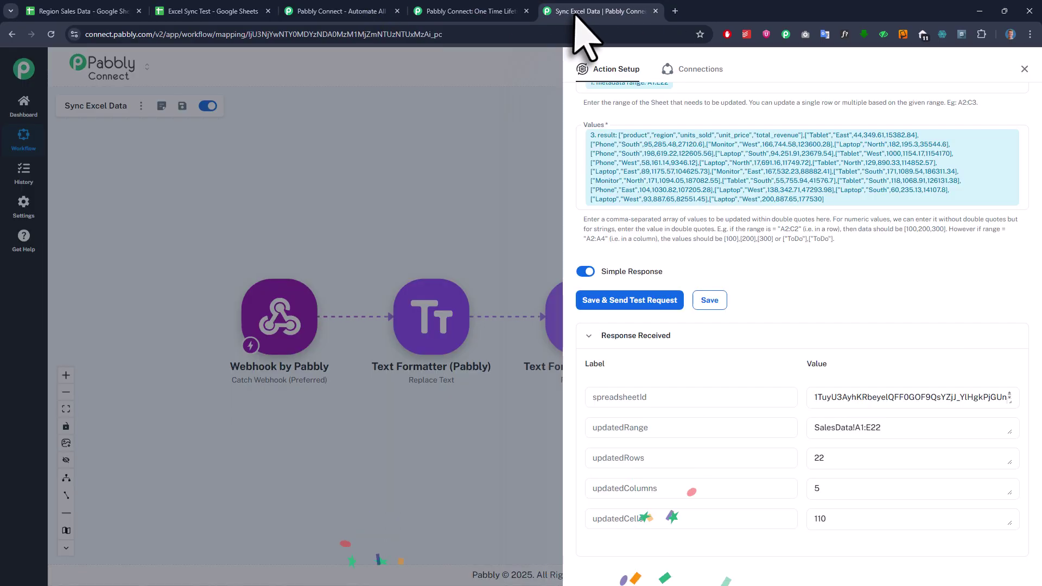
- Add a Data Forwarder action with the Return Custom Response to the Source event
left_click(1024, 69)
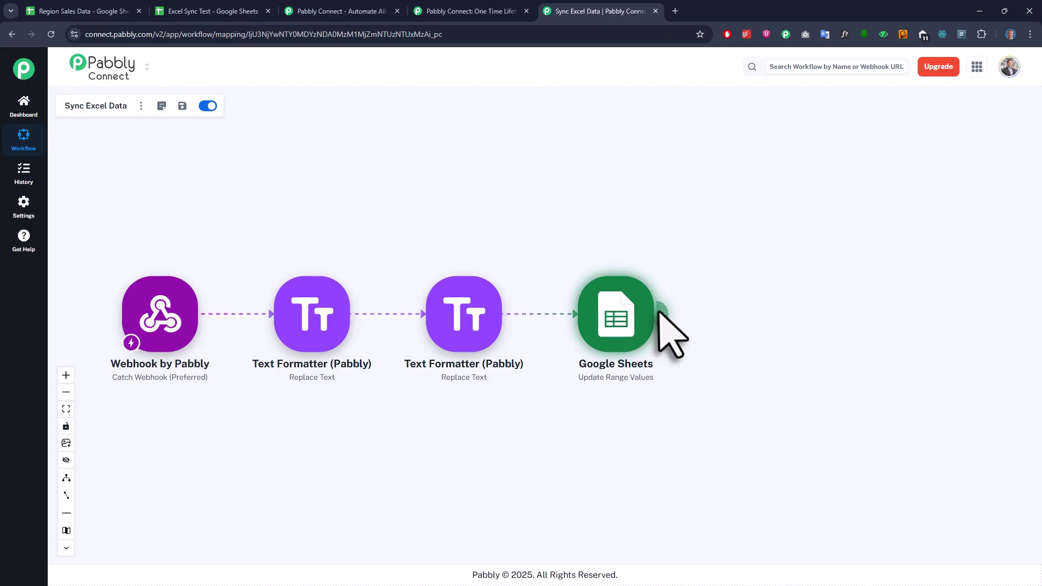
left_click(670, 325)
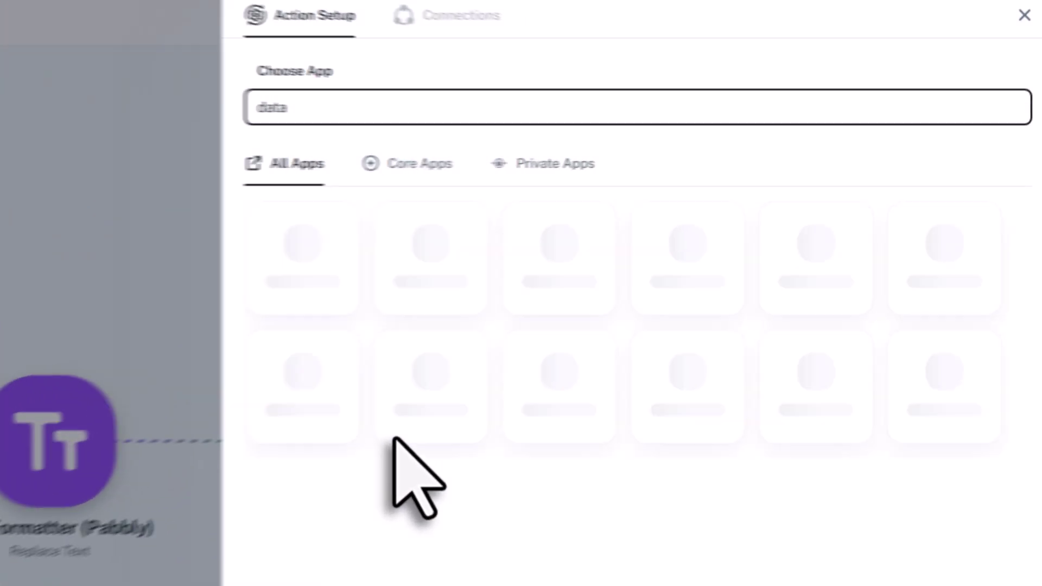
left_click(421, 280)
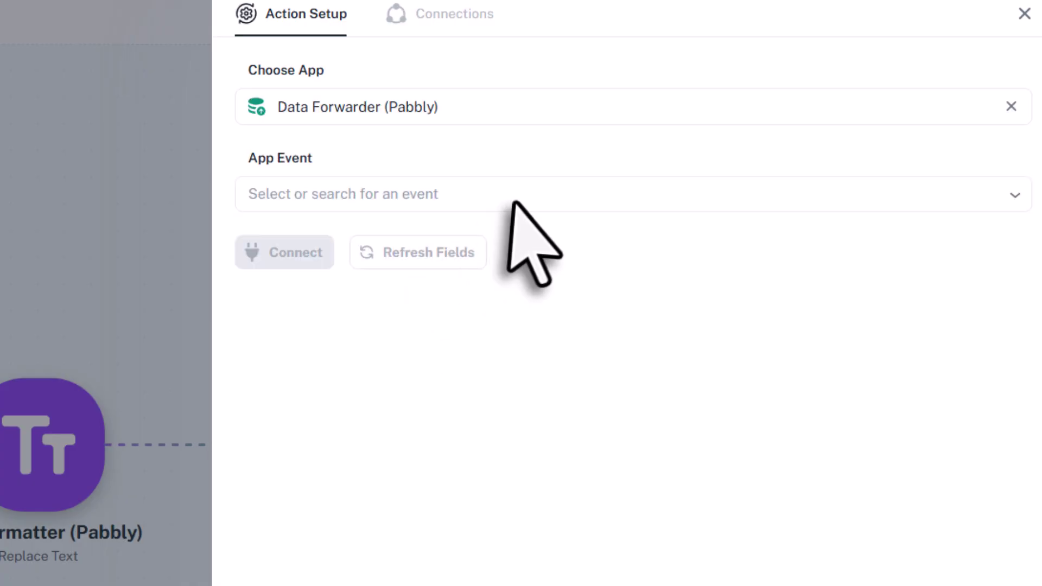
left_click(511, 201)
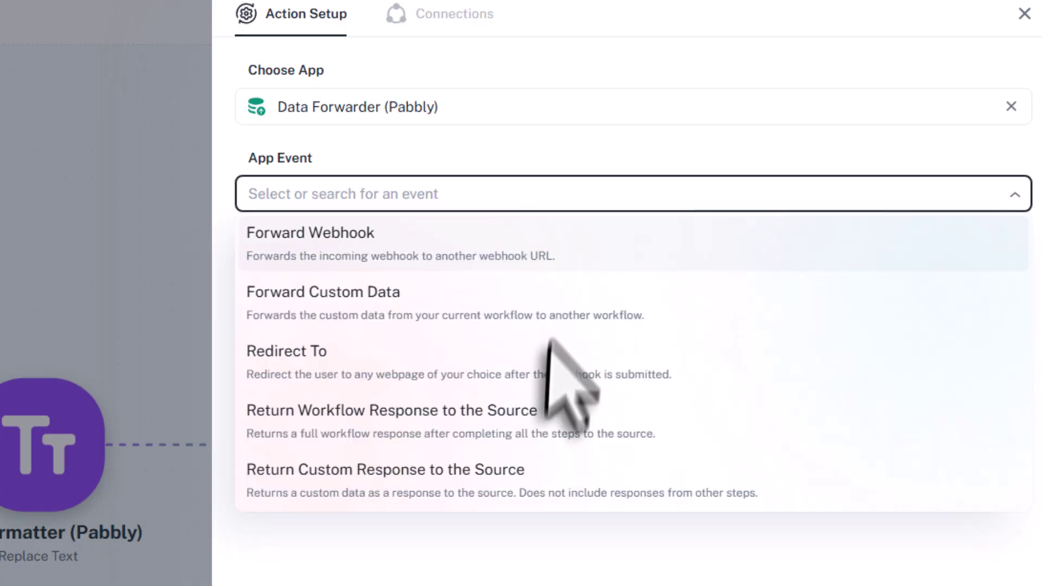
left_click(515, 480)
left_click(299, 260)
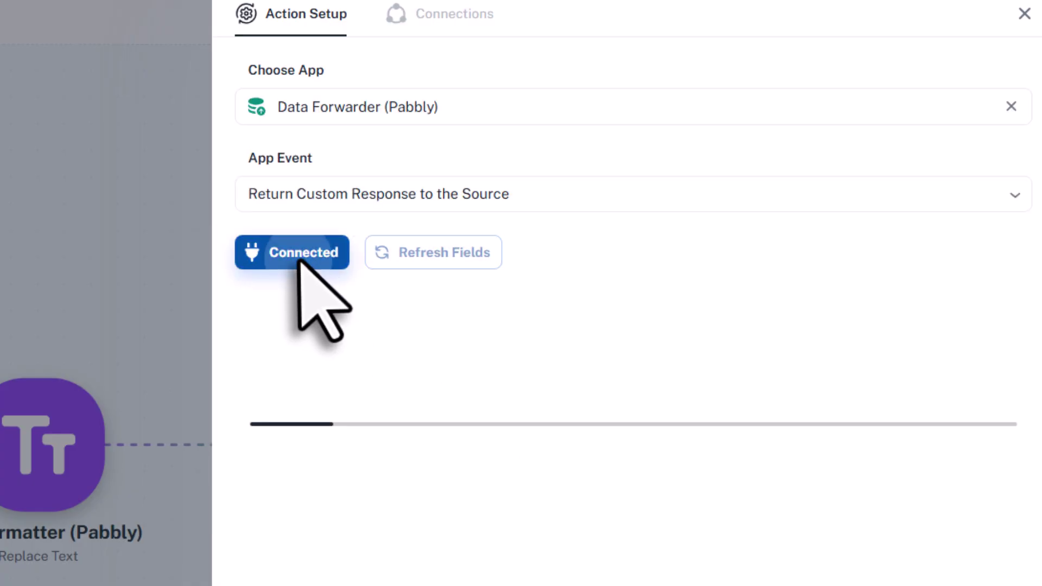
- Enter the JSON response {"result": "Transmitted to Google Sheets"}, then save and test the step
left_click(345, 339)
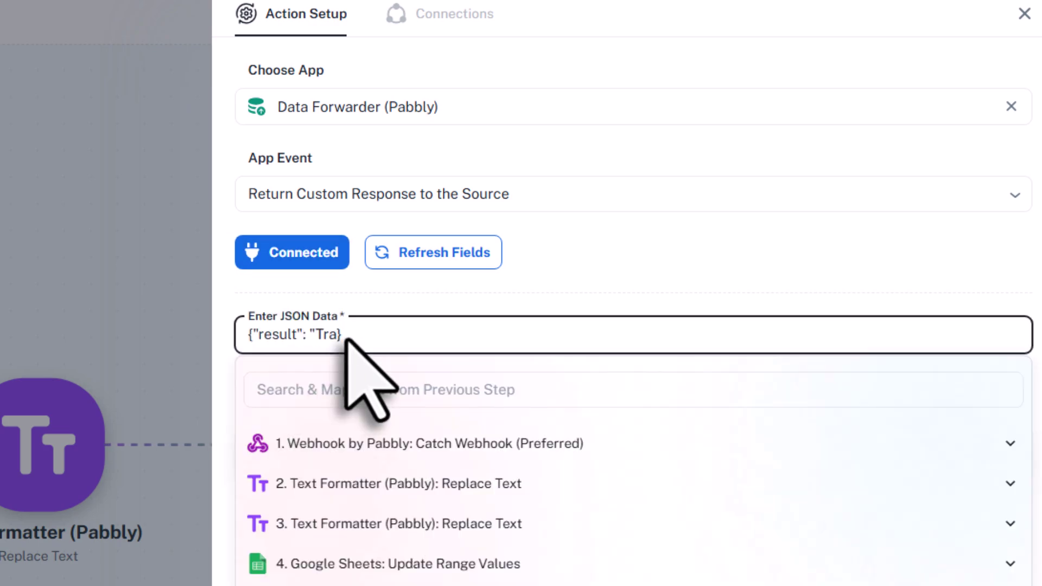
type("{\"result\": \"Transmitted to Google Sheets")
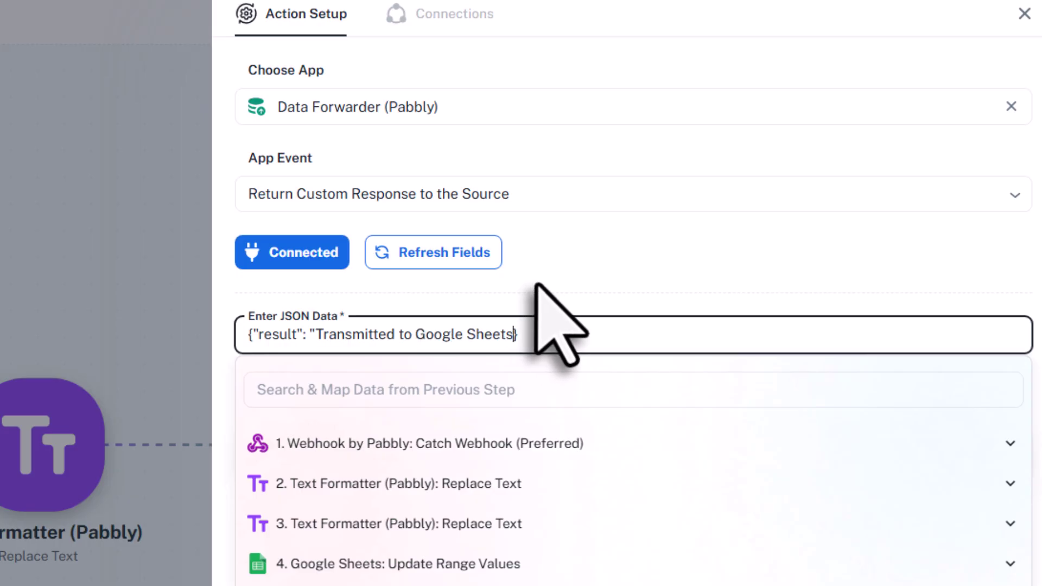
type("\"")
key("Escape")
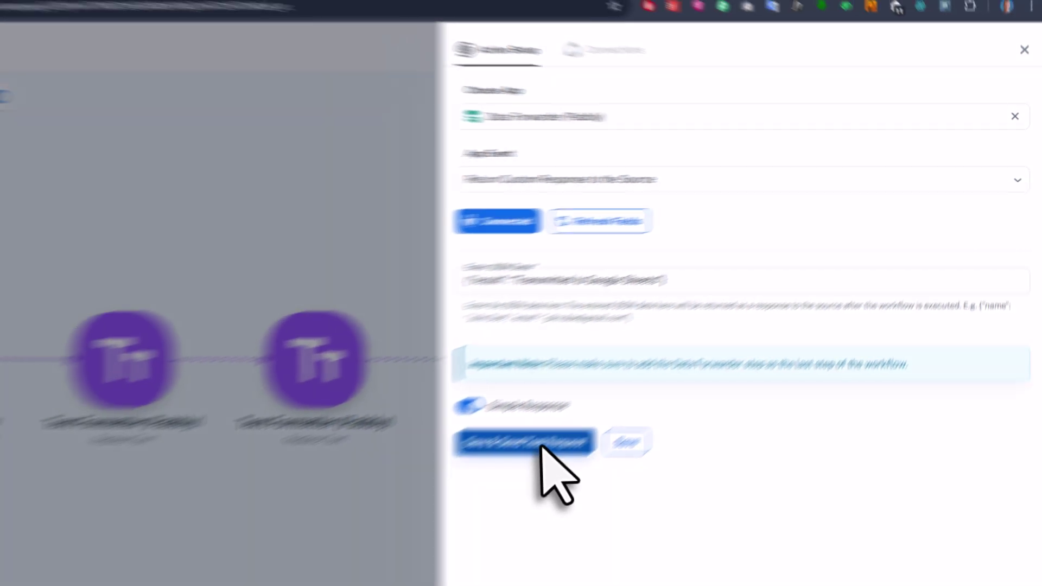
left_click(542, 446)
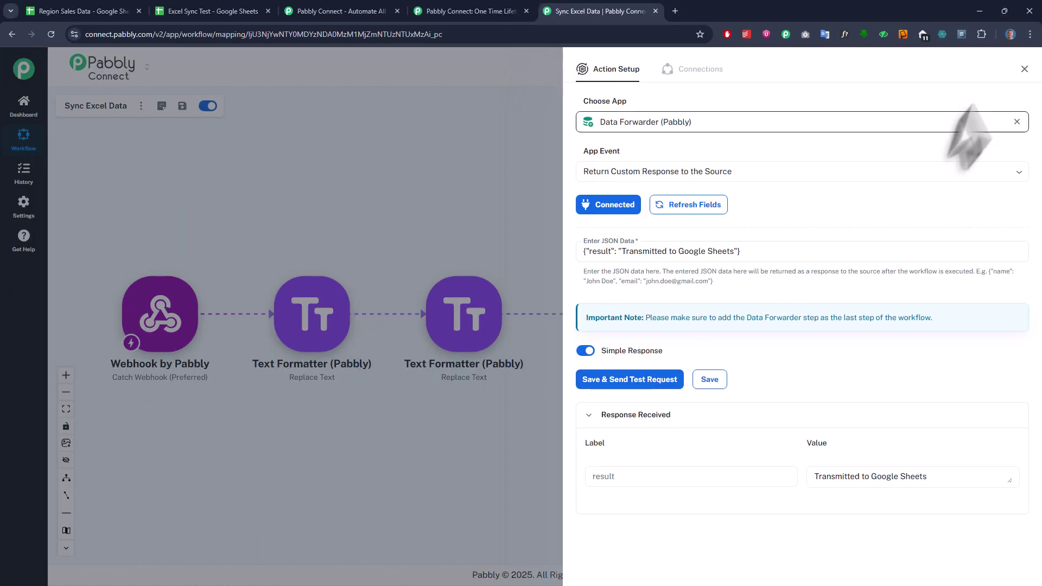
left_click(1024, 49)
- Dock the browser beside Excel and send the Weekly Sales report A1:N19 to the webhook via XLPrompt
left_click(212, 11)
left_click_drag(760, 11, 445, 31)
left_click(673, 577)
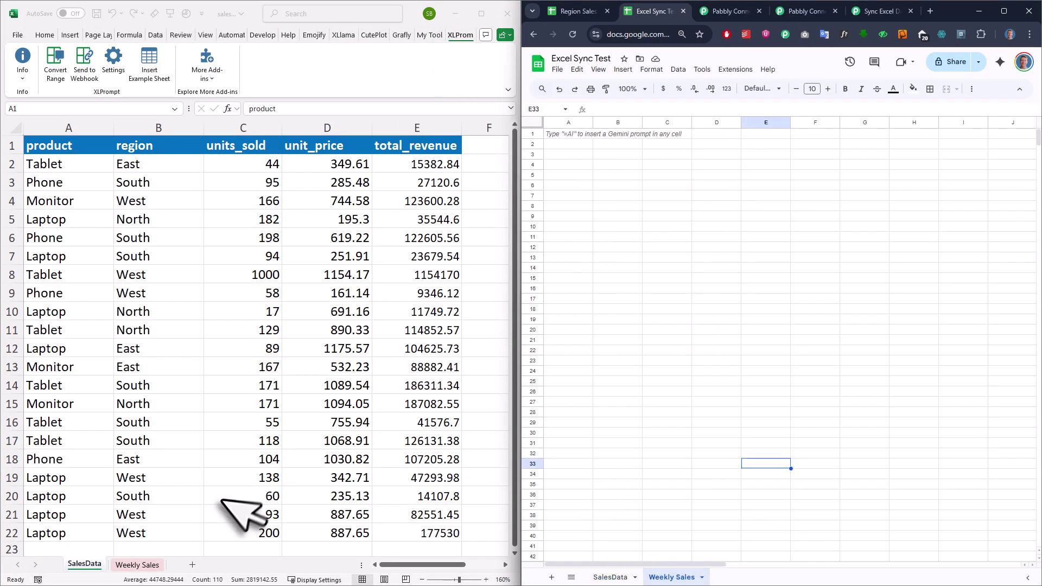
left_click(137, 565)
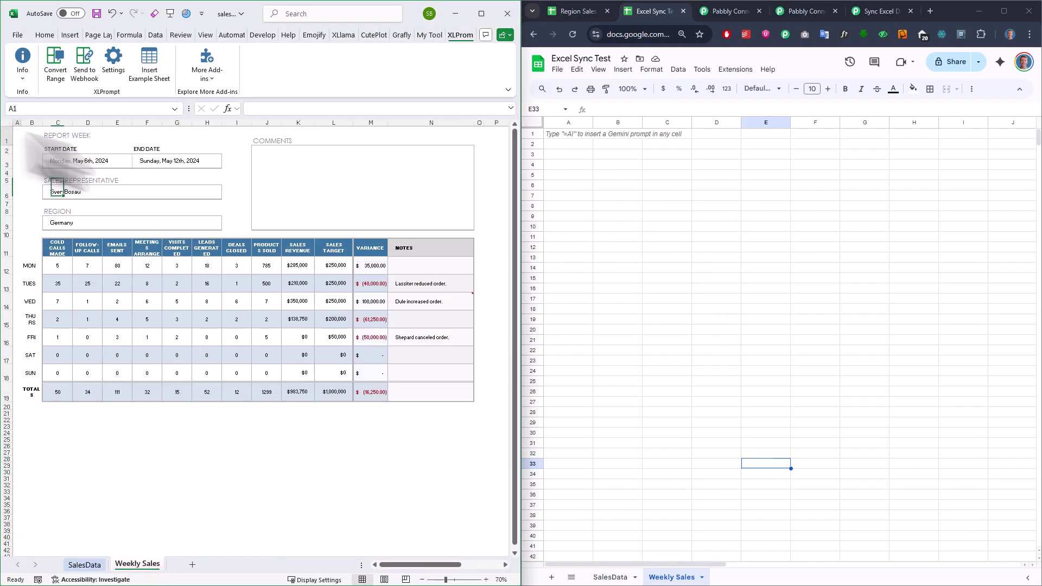
mouse_move(16, 133)
left_mouse_down()
mouse_move(361, 395)
mouse_move(353, 391)
left_mouse_up()
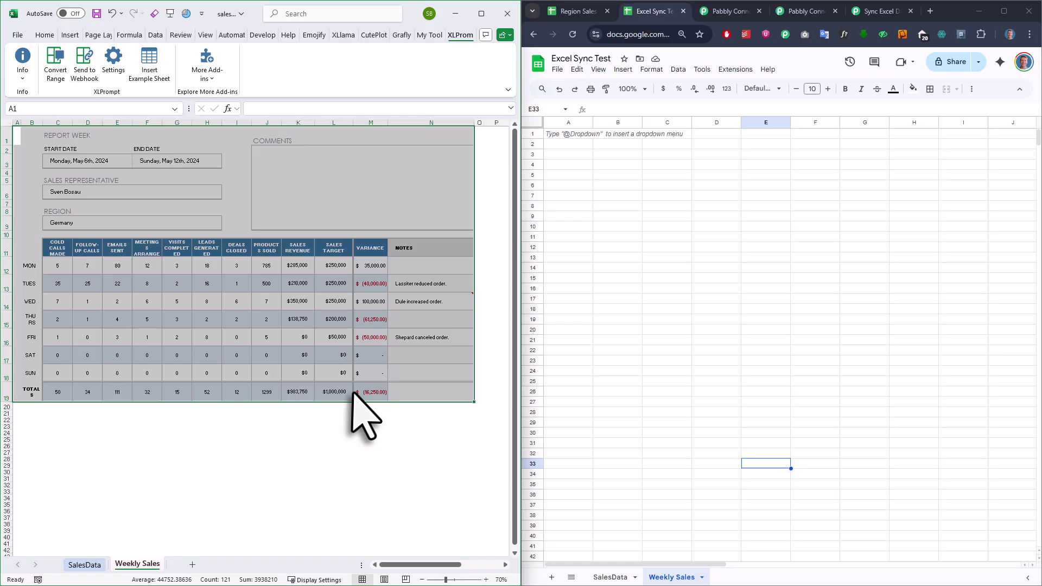
left_click(88, 67)
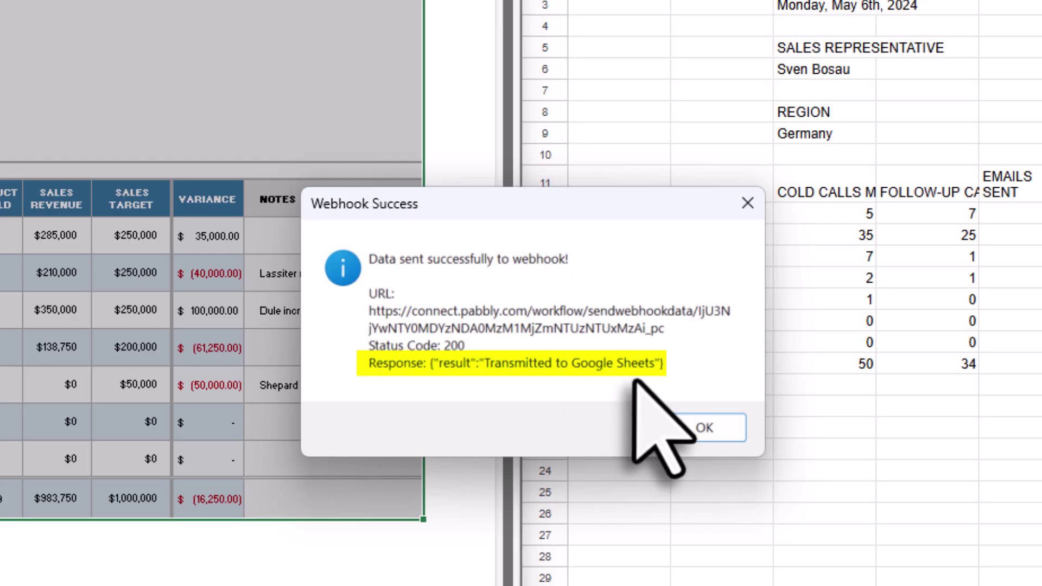
left_click(705, 426)
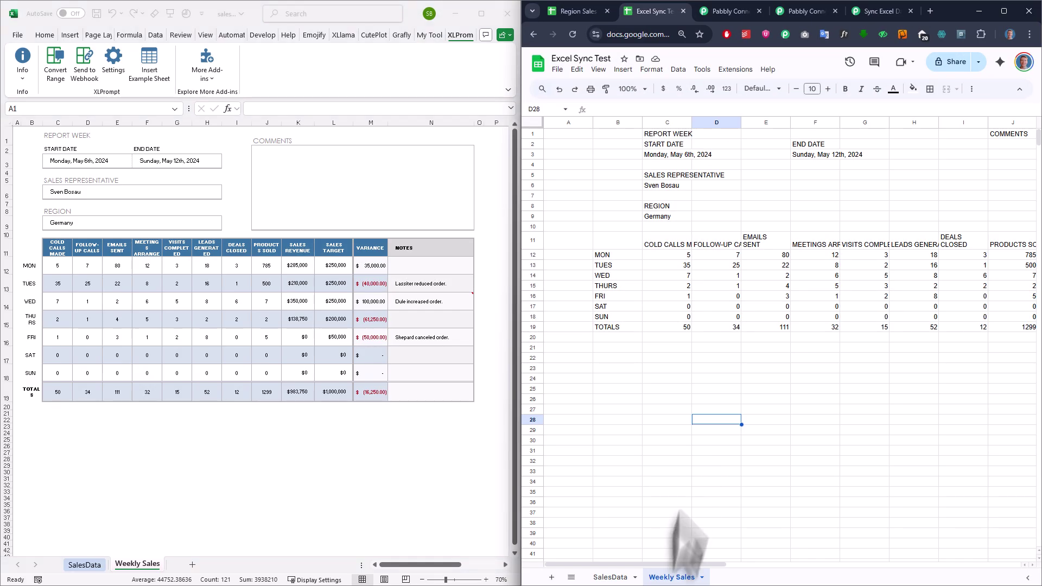
left_click_drag(669, 565, 649, 576)
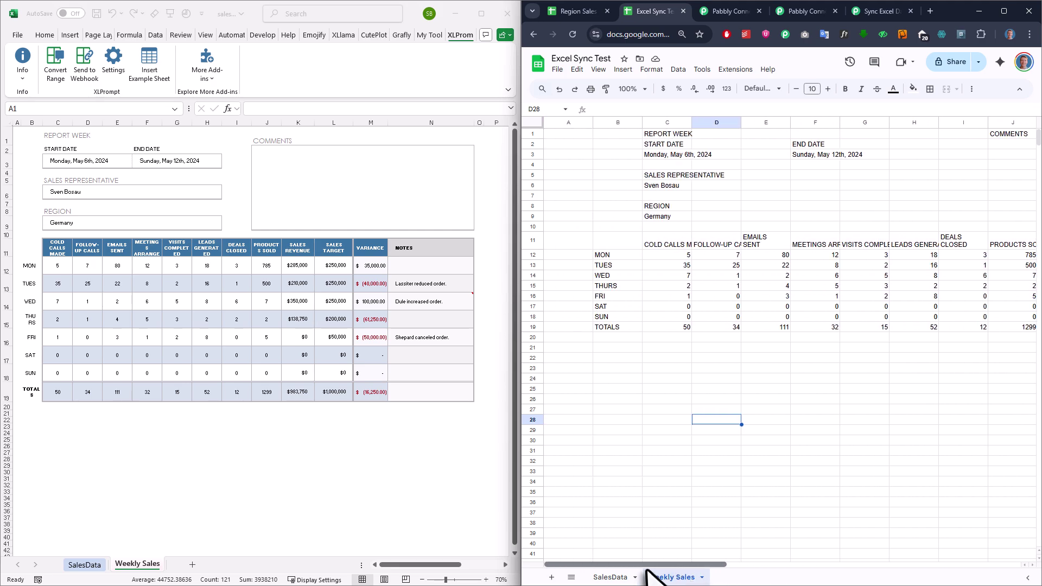
- Open the XLPrompt documentation's Getting Started page and play the Windows setup video
left_click(22, 79)
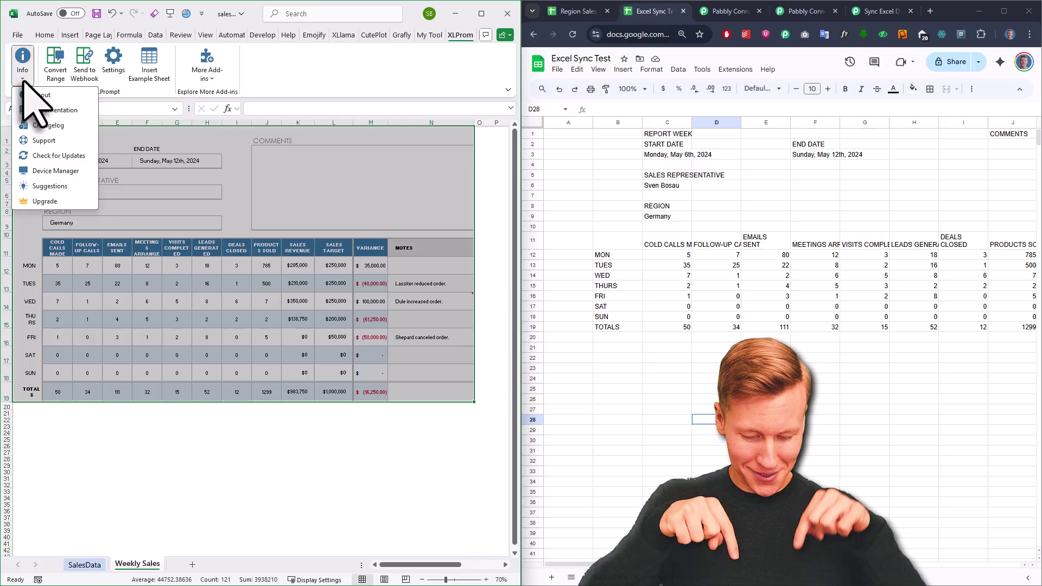
left_click(40, 110)
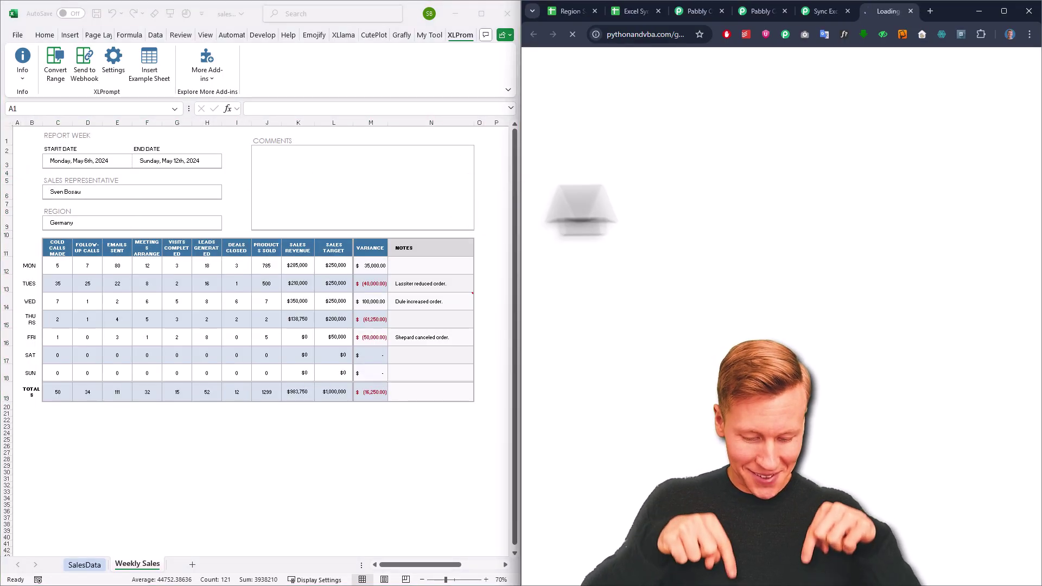
left_click(1005, 11)
mouse_move(1004, 12)
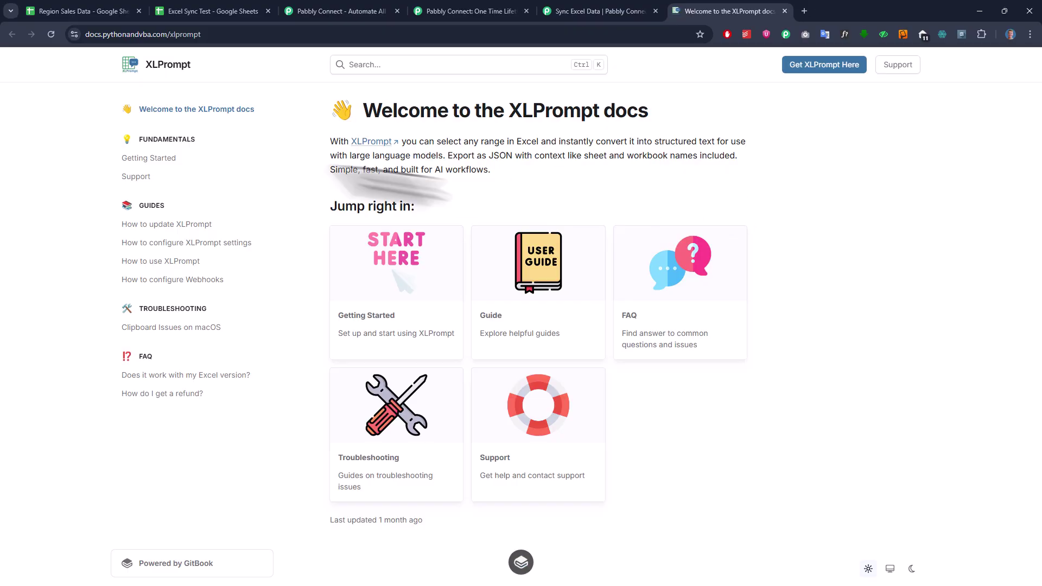
left_click(142, 158)
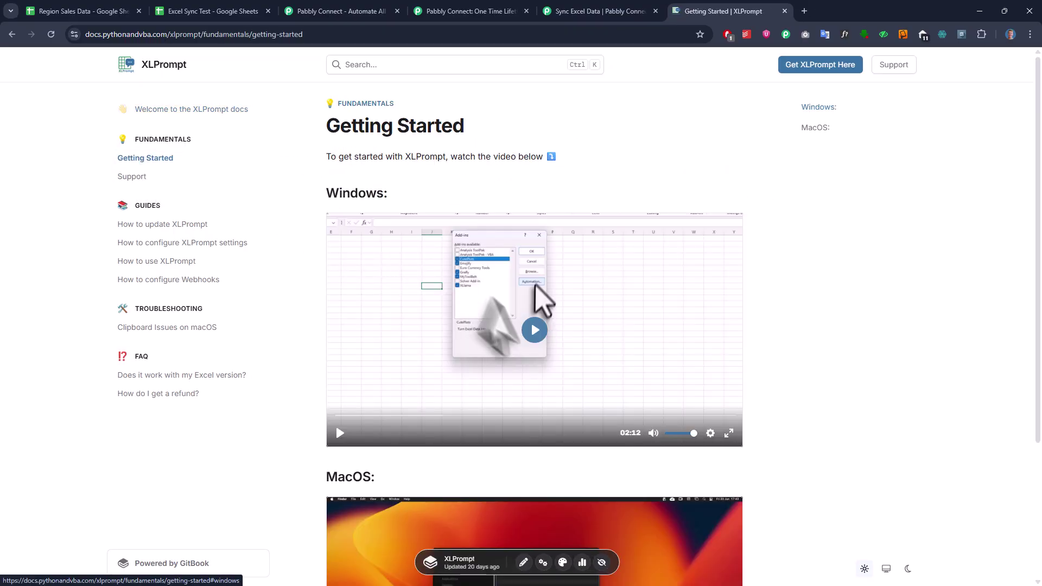
left_click(535, 330)
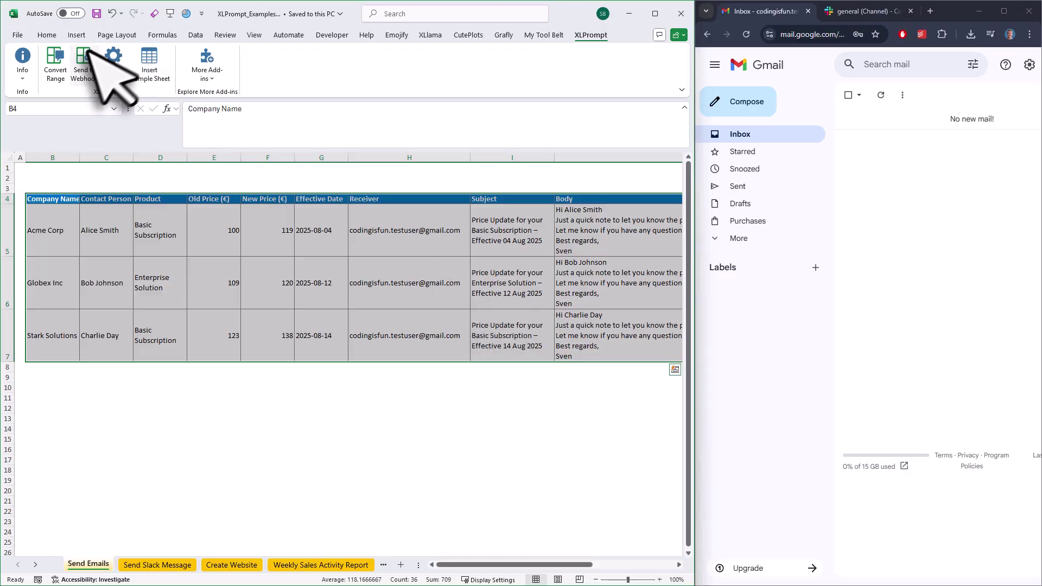
- Send the Send Emails price-update range to the webhook as send_email and check the resulting emails
left_click(89, 51)
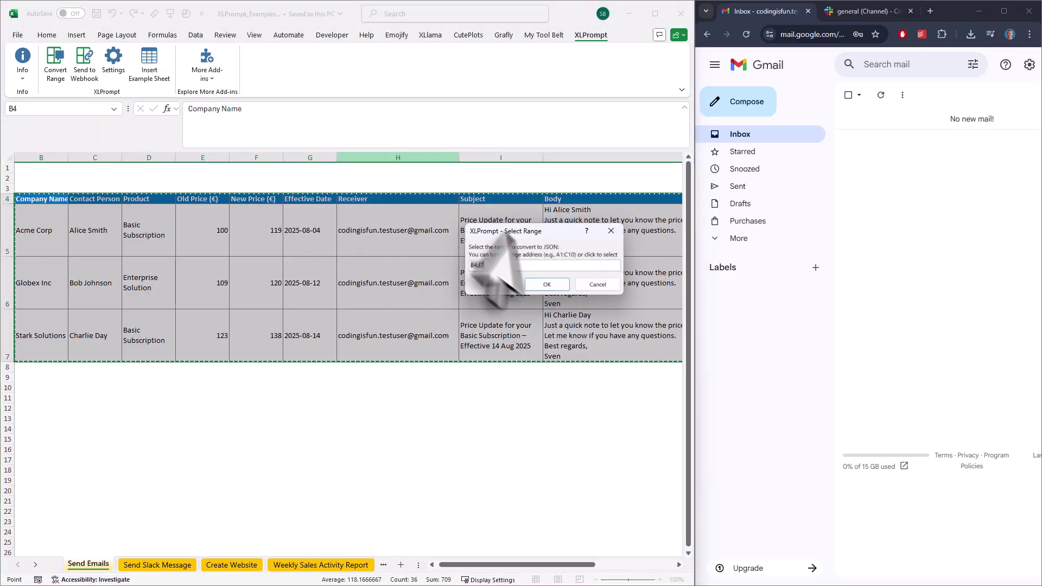
type("send_email")
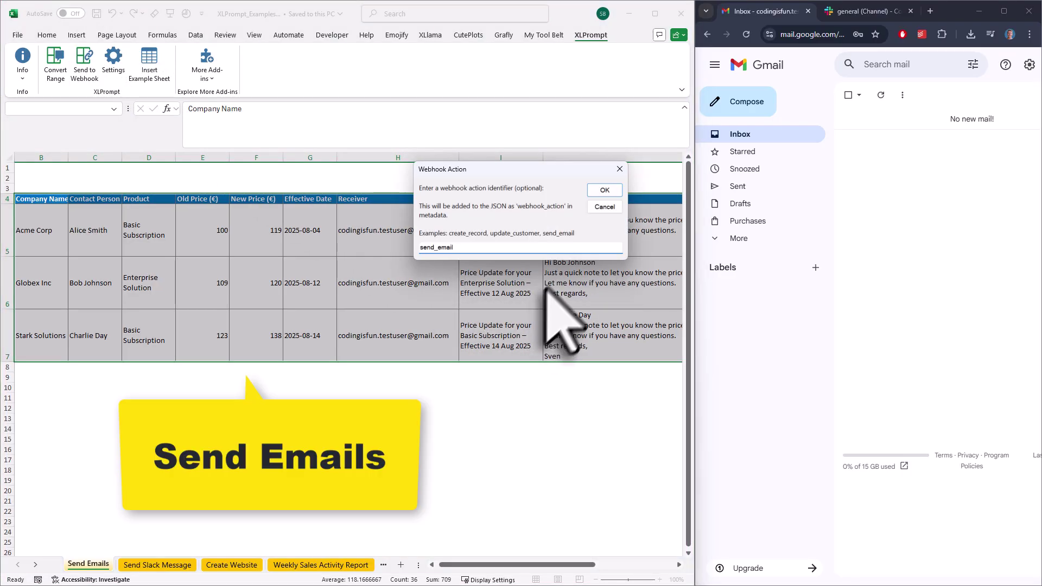
left_click(603, 191)
left_click(598, 357)
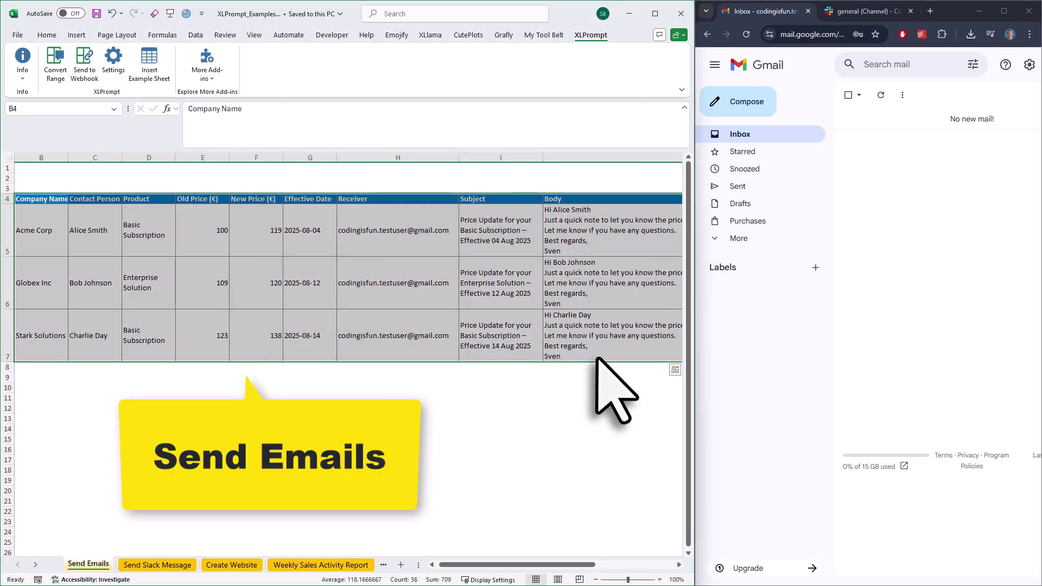
left_click(879, 98)
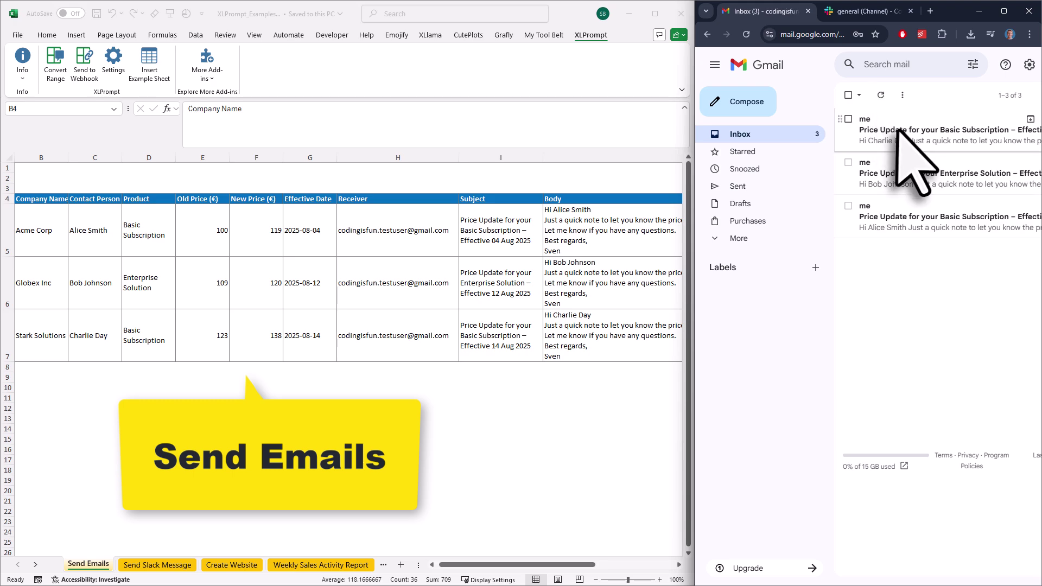
left_click(898, 130)
- Send the Send Slack Message table B3:C6 to the webhook as send_slack
left_click(869, 11)
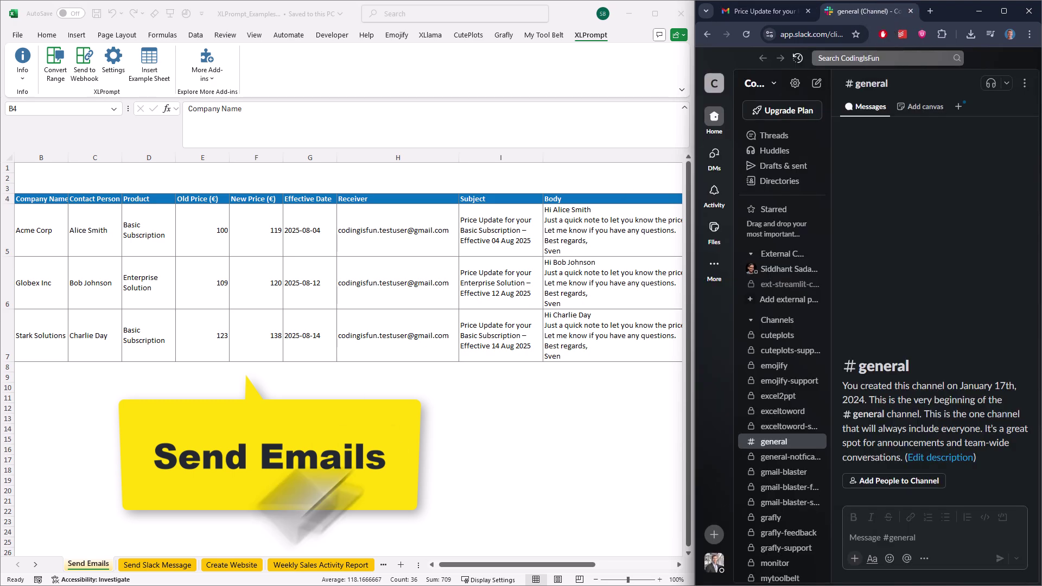
left_click(157, 564)
key("ctrl+a")
left_click(84, 60)
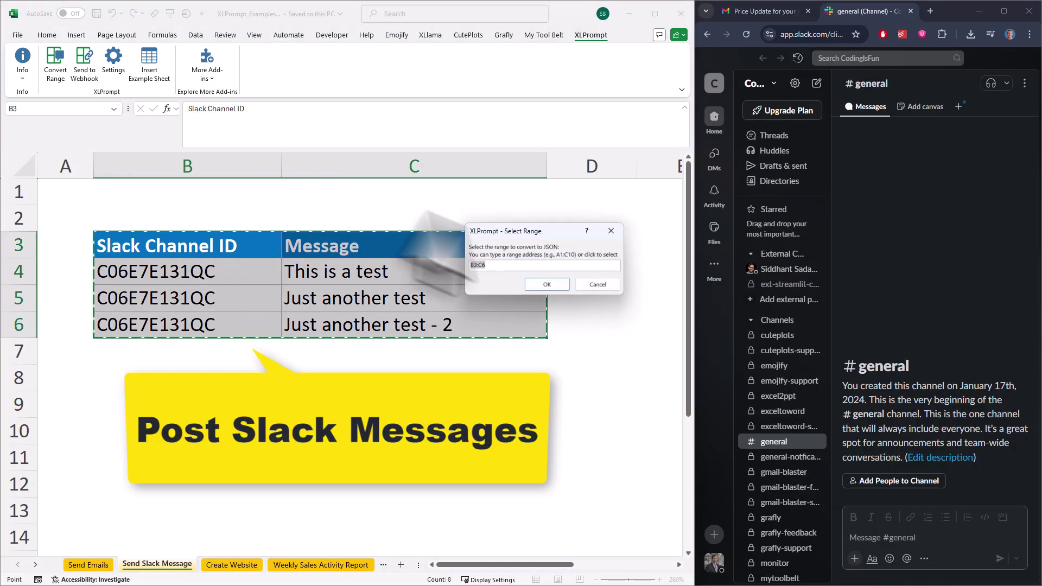
key("Return")
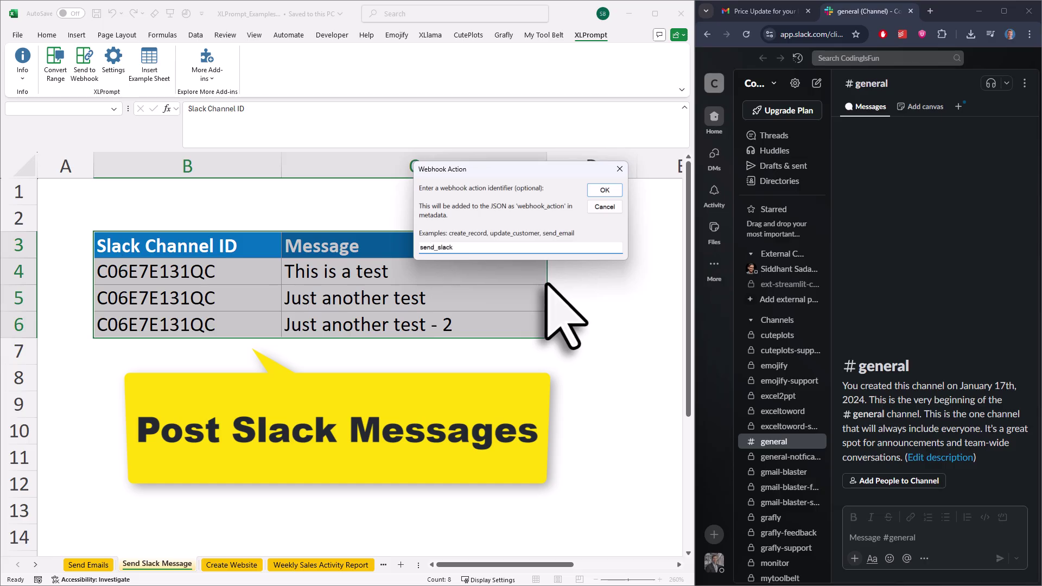
type("send_slack")
left_click(605, 190)
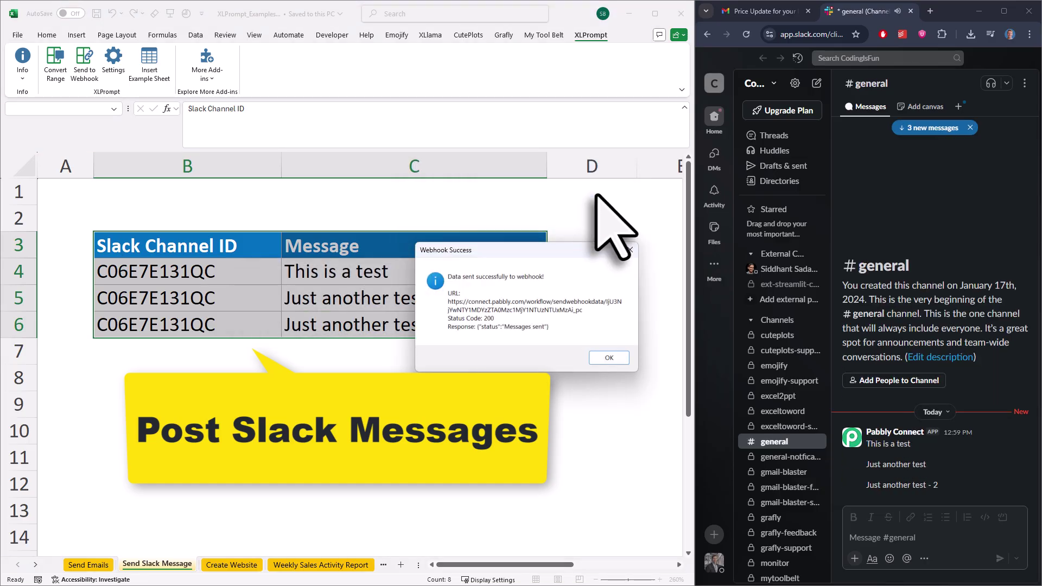
left_click(608, 357)
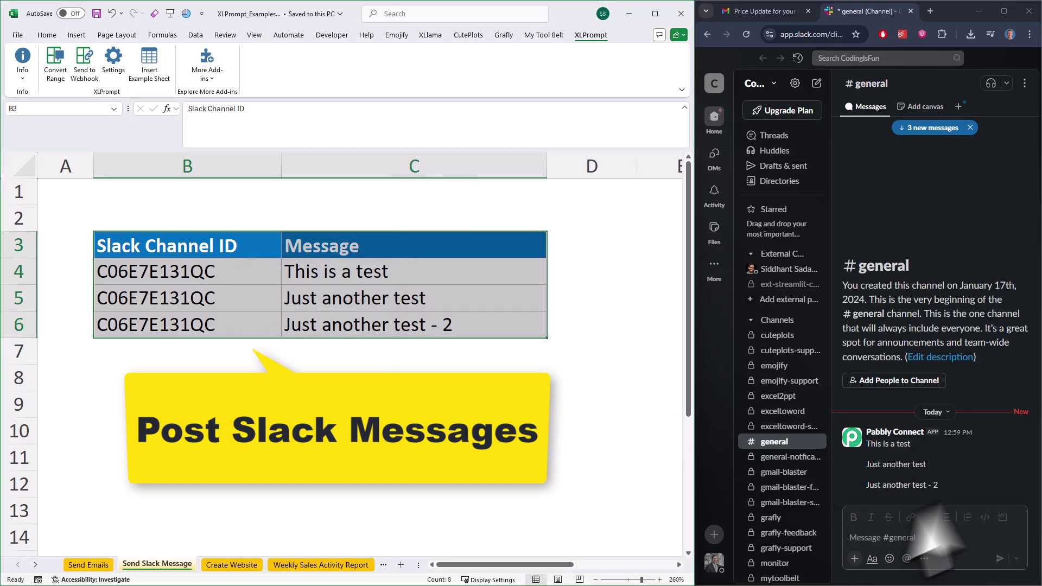